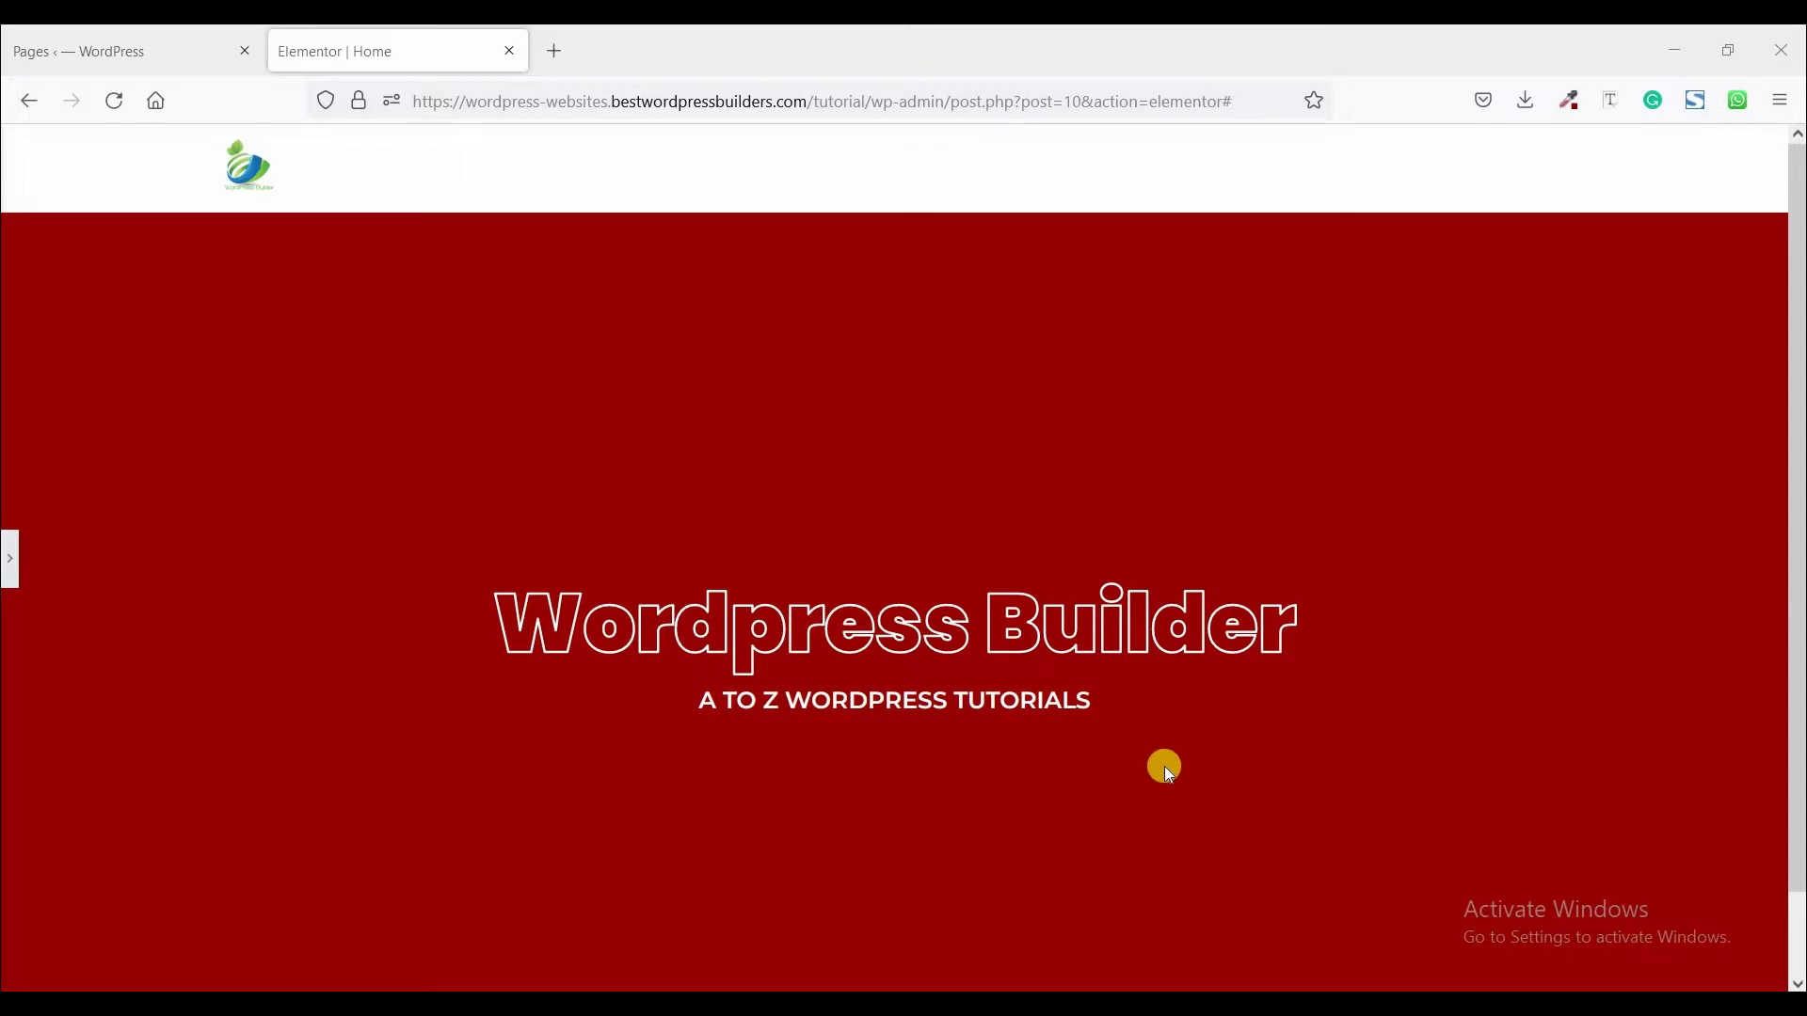
# - Select and inspect the existing outlined 'WordPress Builder' heading text
pyautogui.click(947, 616)
pyautogui.moveTo(947, 616); pyautogui.dragTo(1322, 647)
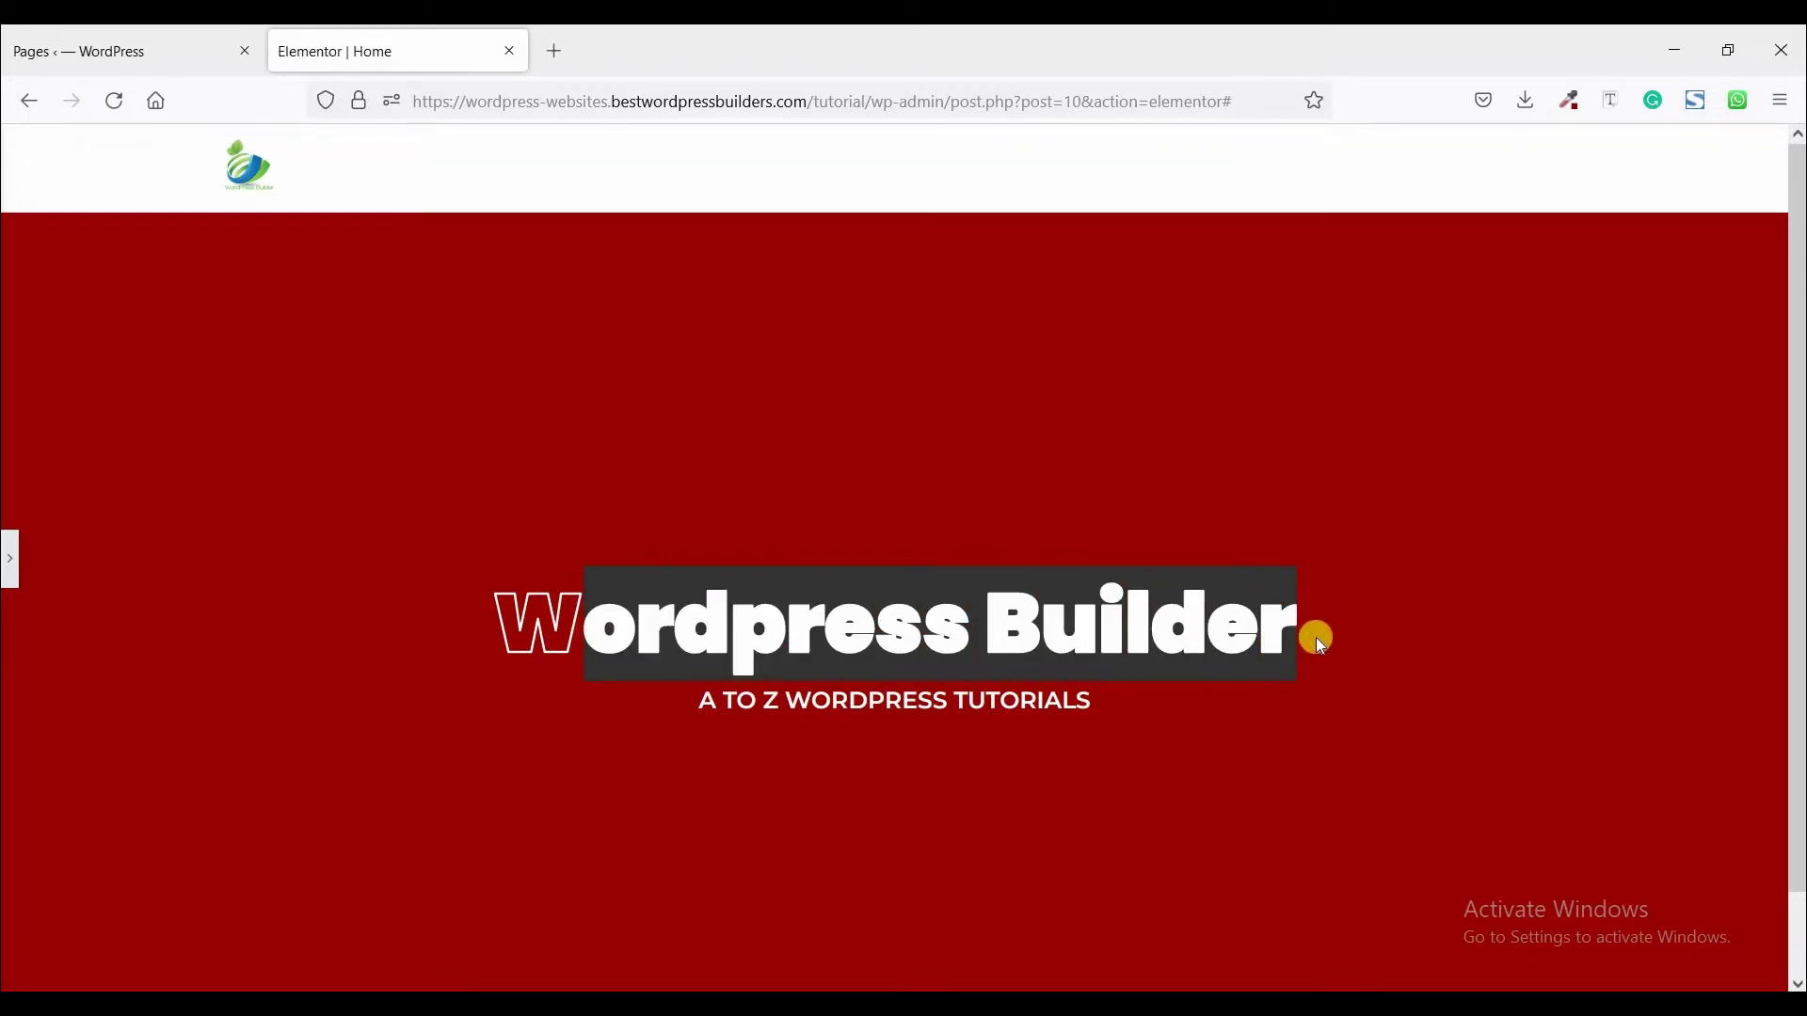
pyautogui.click(524, 637)
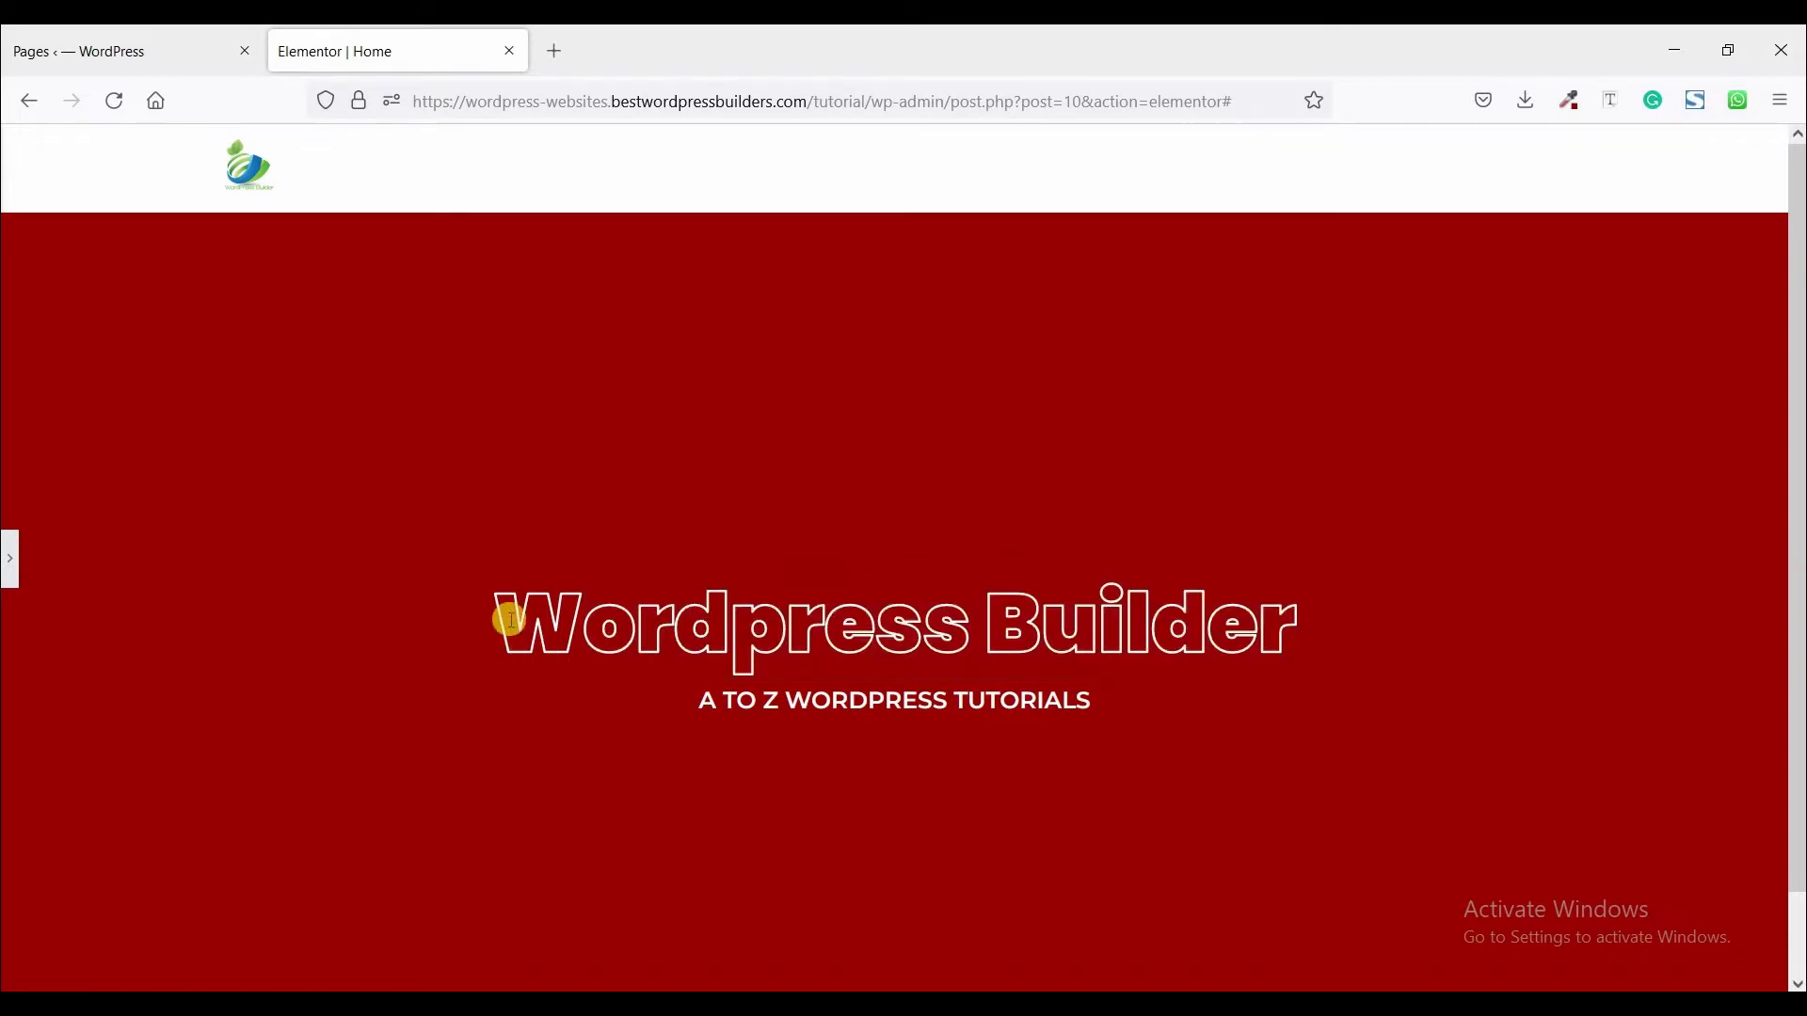
pyautogui.moveTo(509, 618); pyautogui.dragTo(1324, 620)
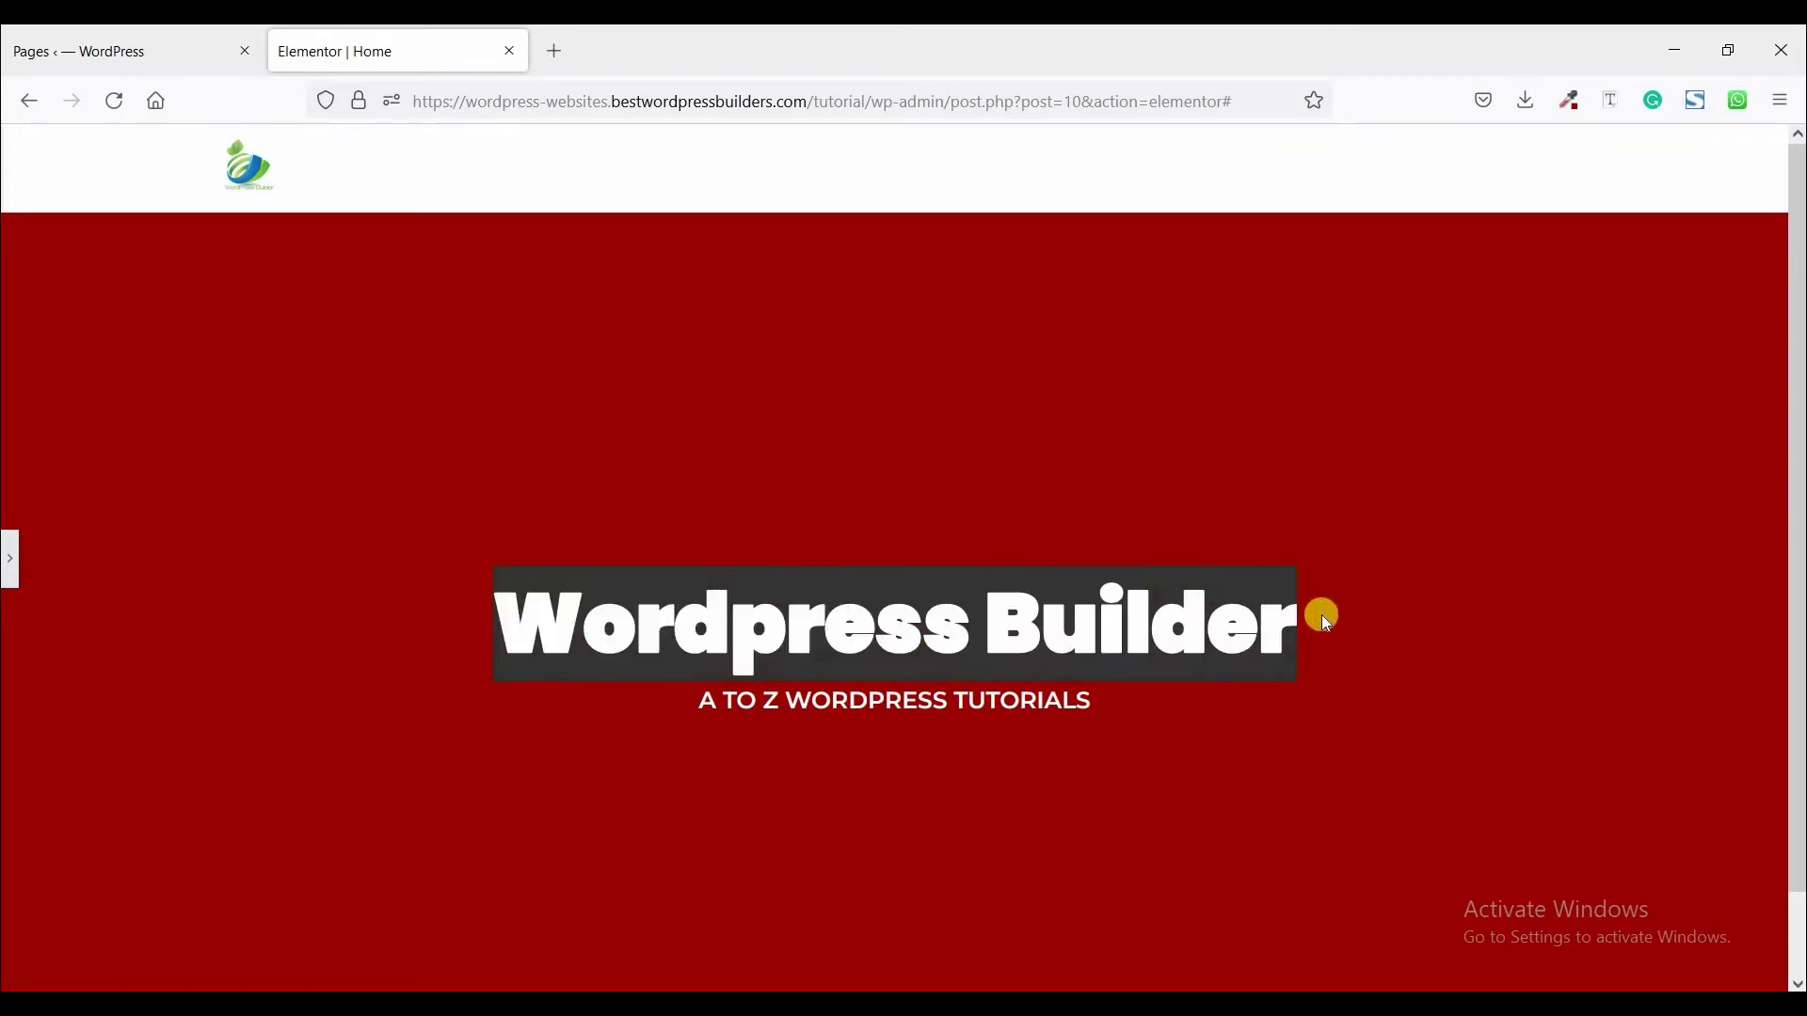
pyautogui.click(1280, 720)
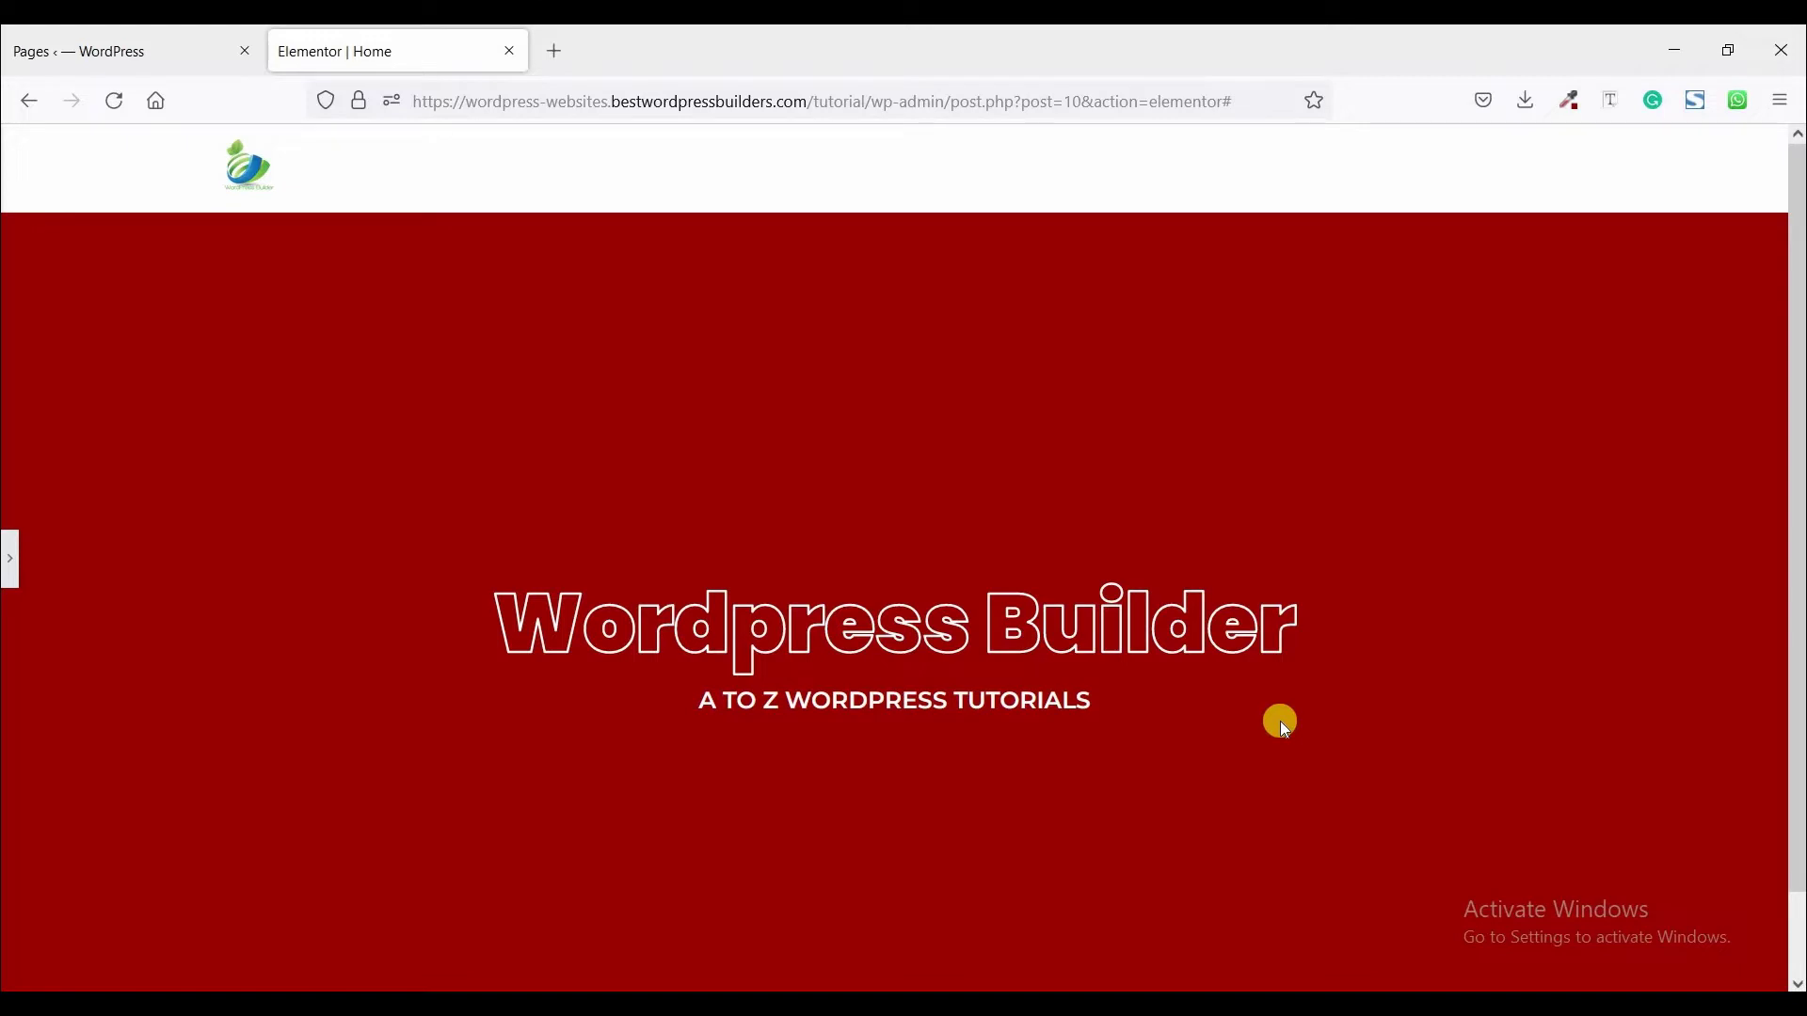
# - Delete the old red hero section and add a new single-column section
pyautogui.click(9, 558)
pyautogui.moveTo(1106, 202)
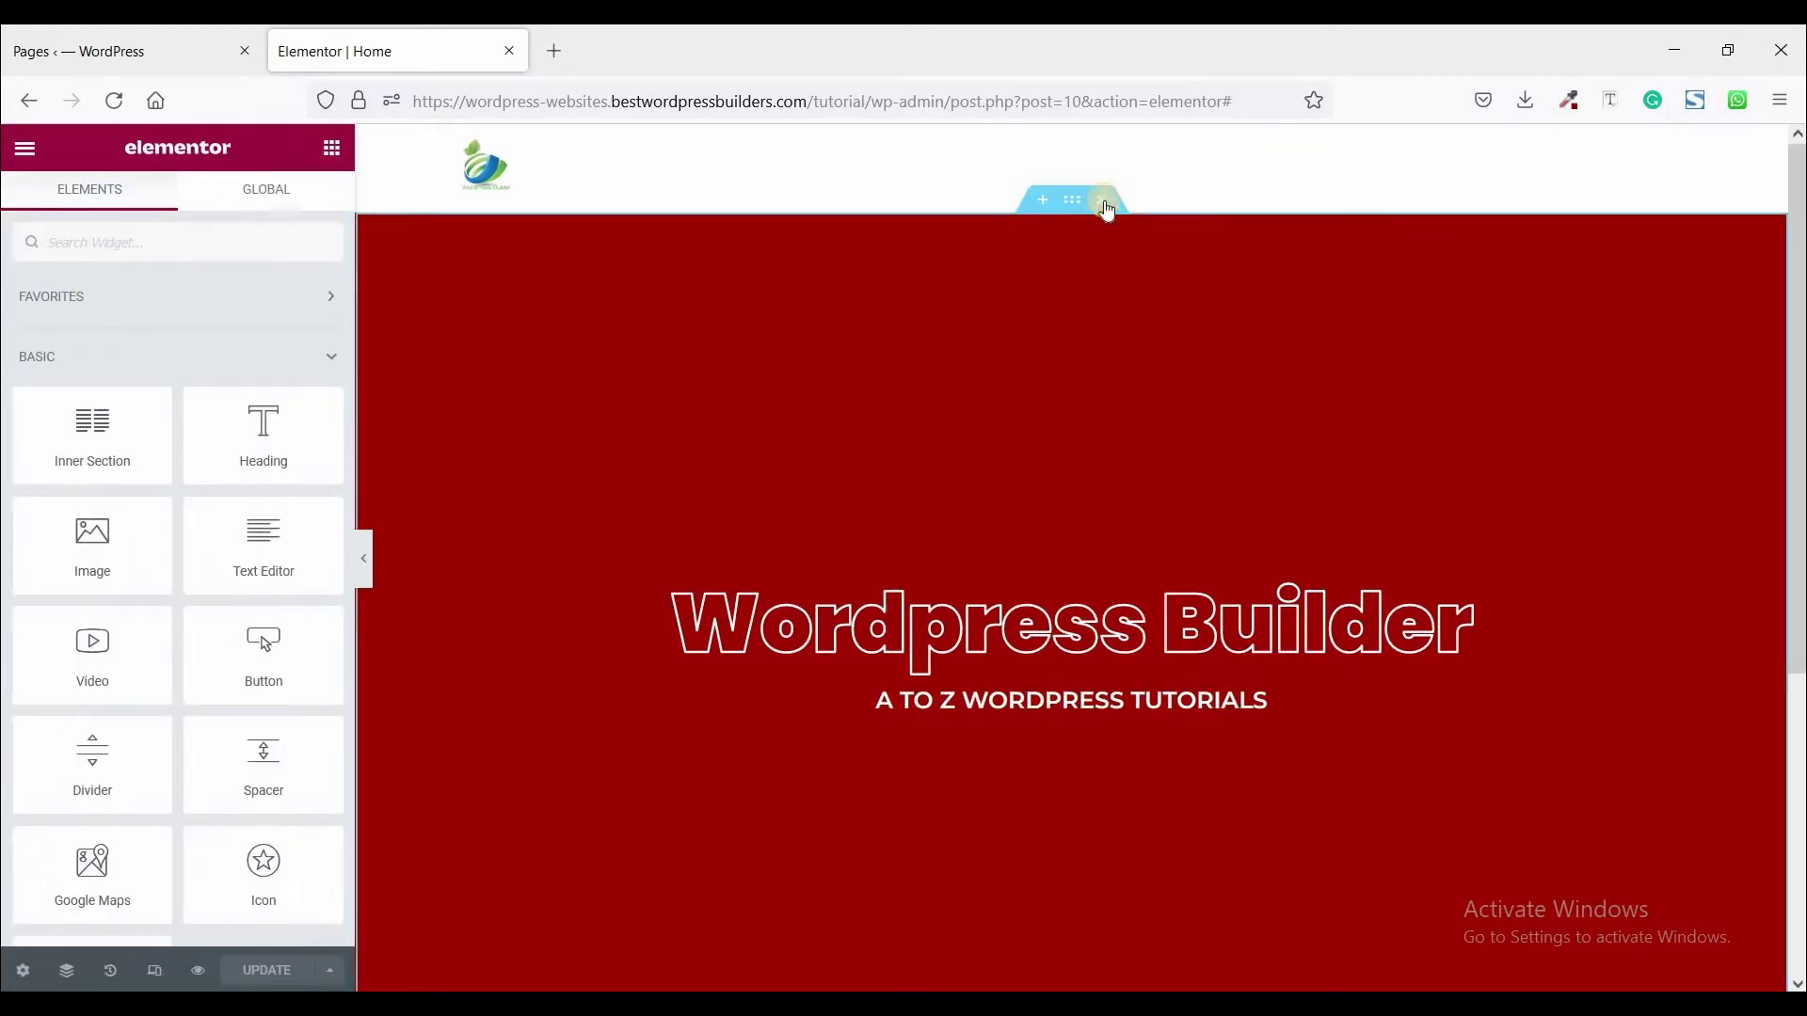
pyautogui.click(1104, 200)
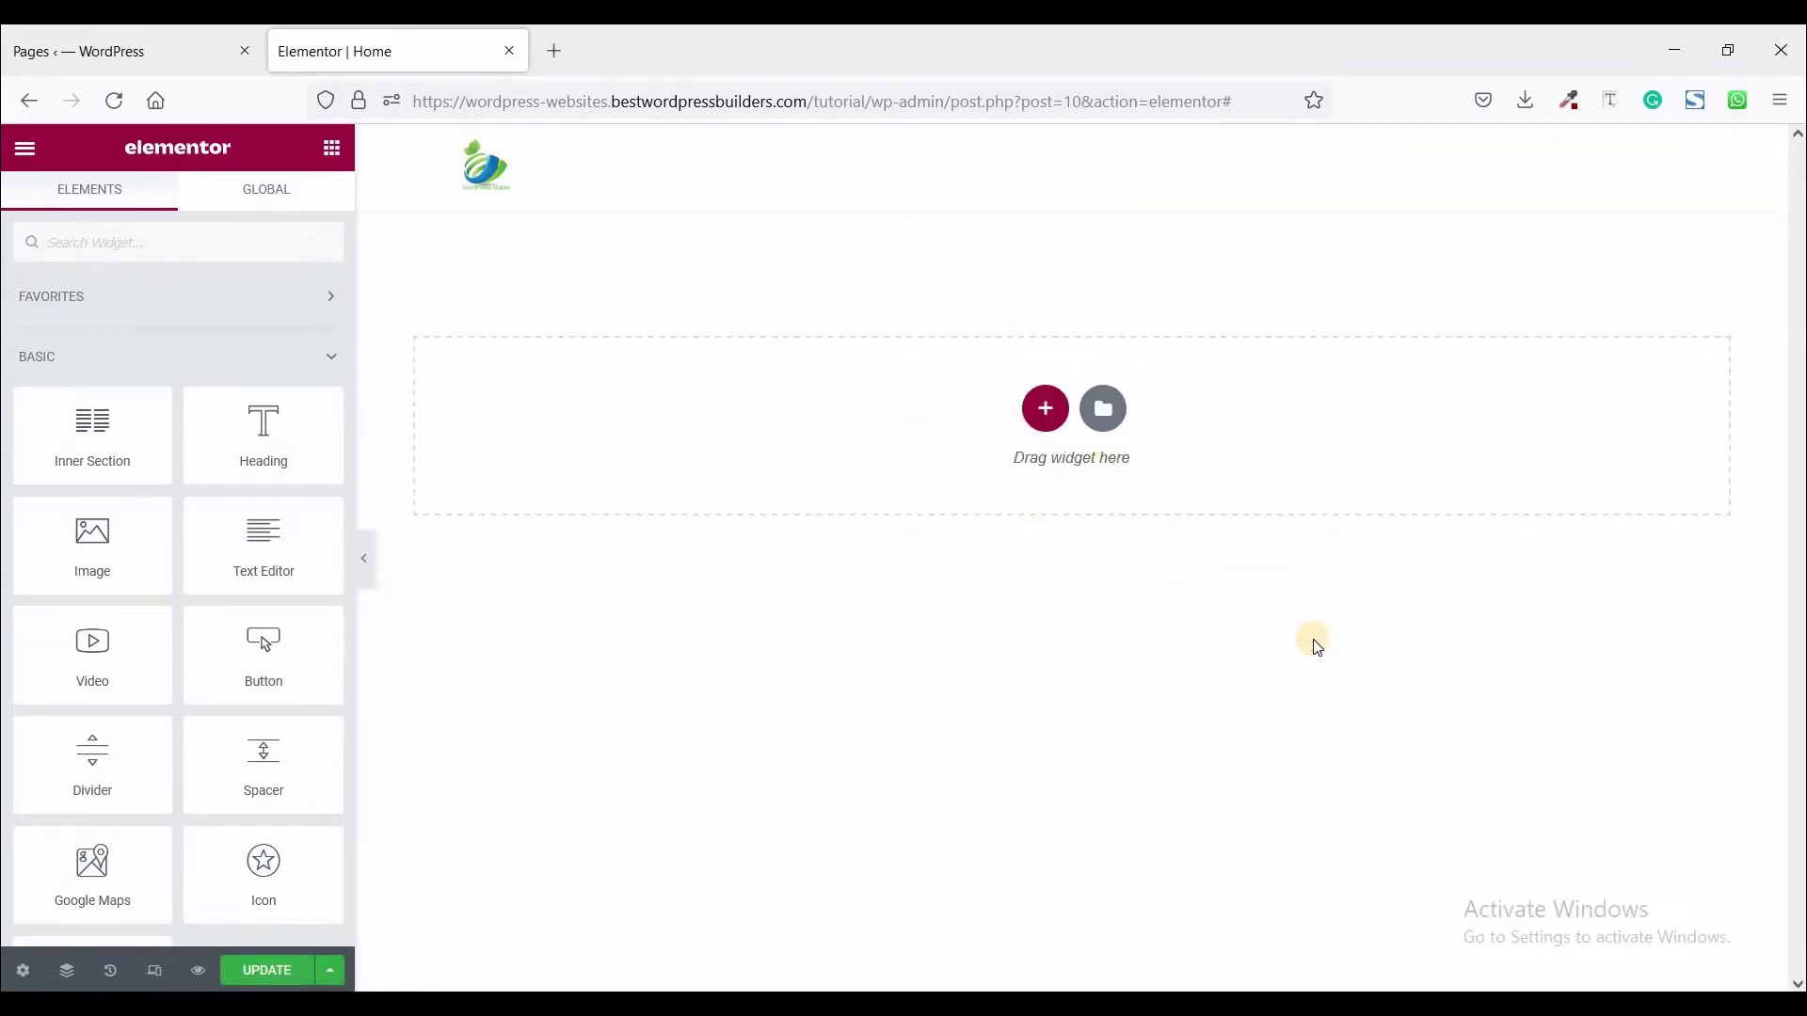
pyautogui.click(1045, 408)
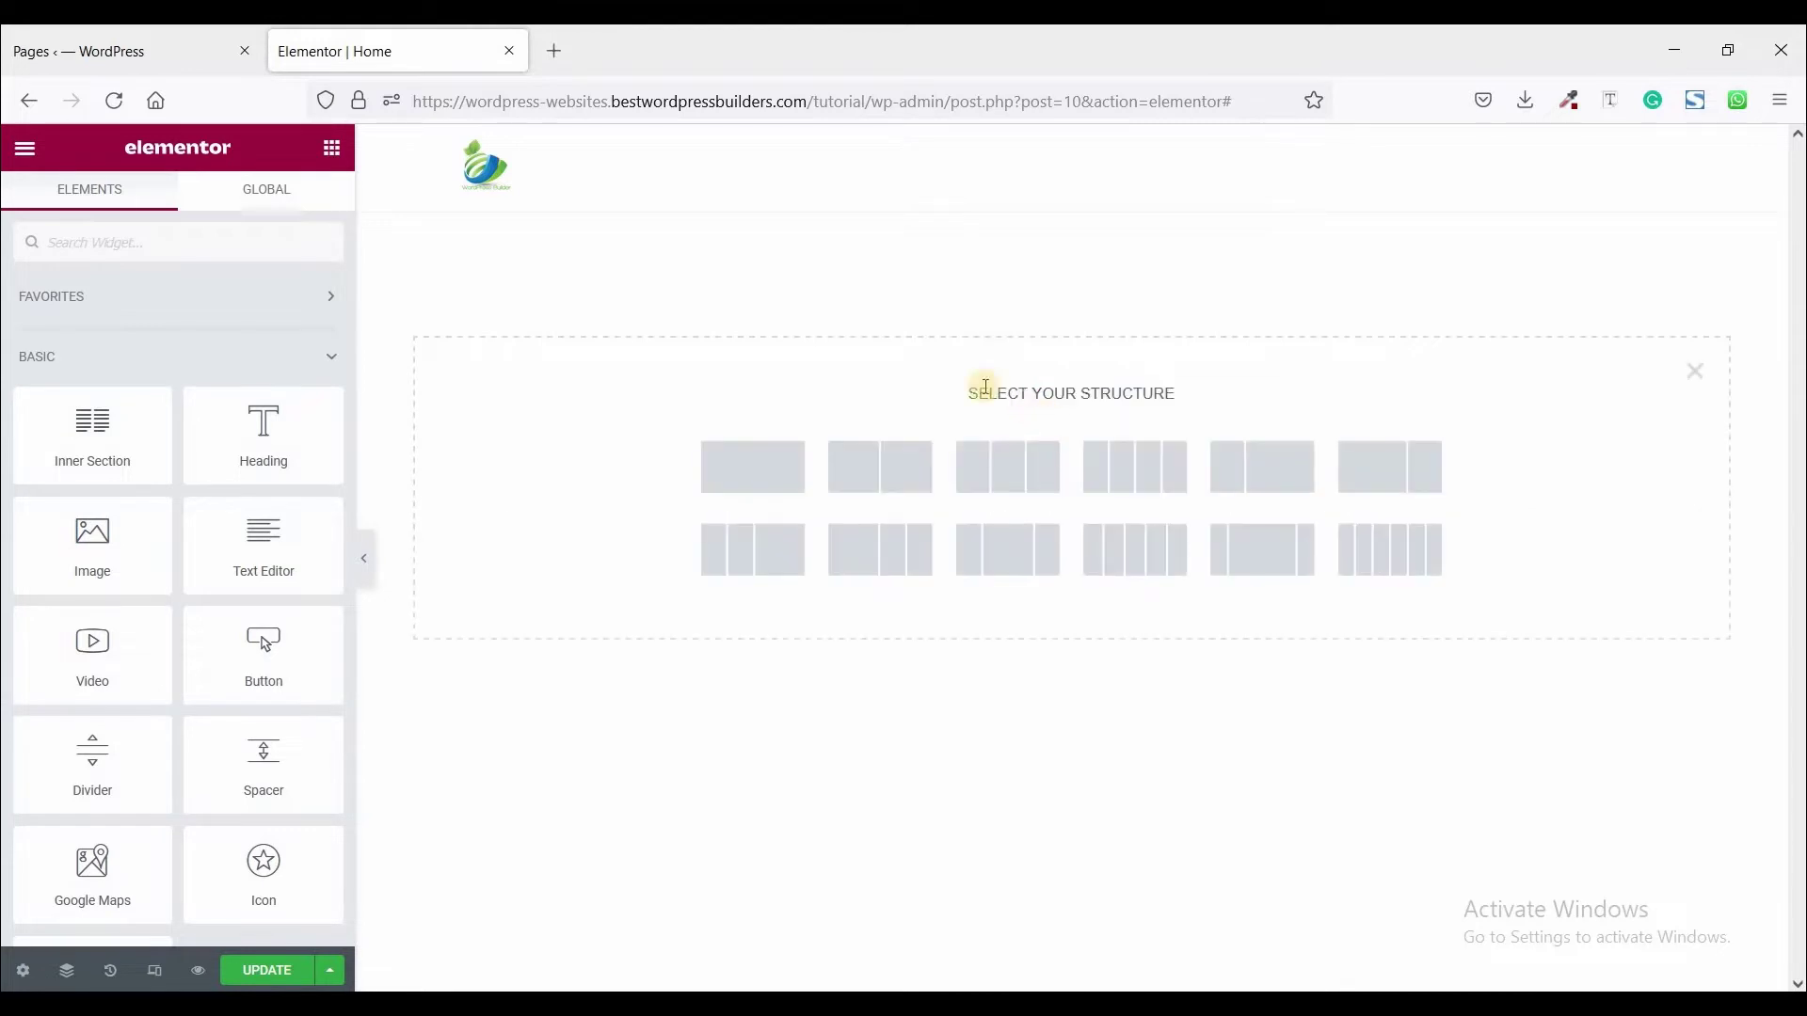
pyautogui.click(759, 470)
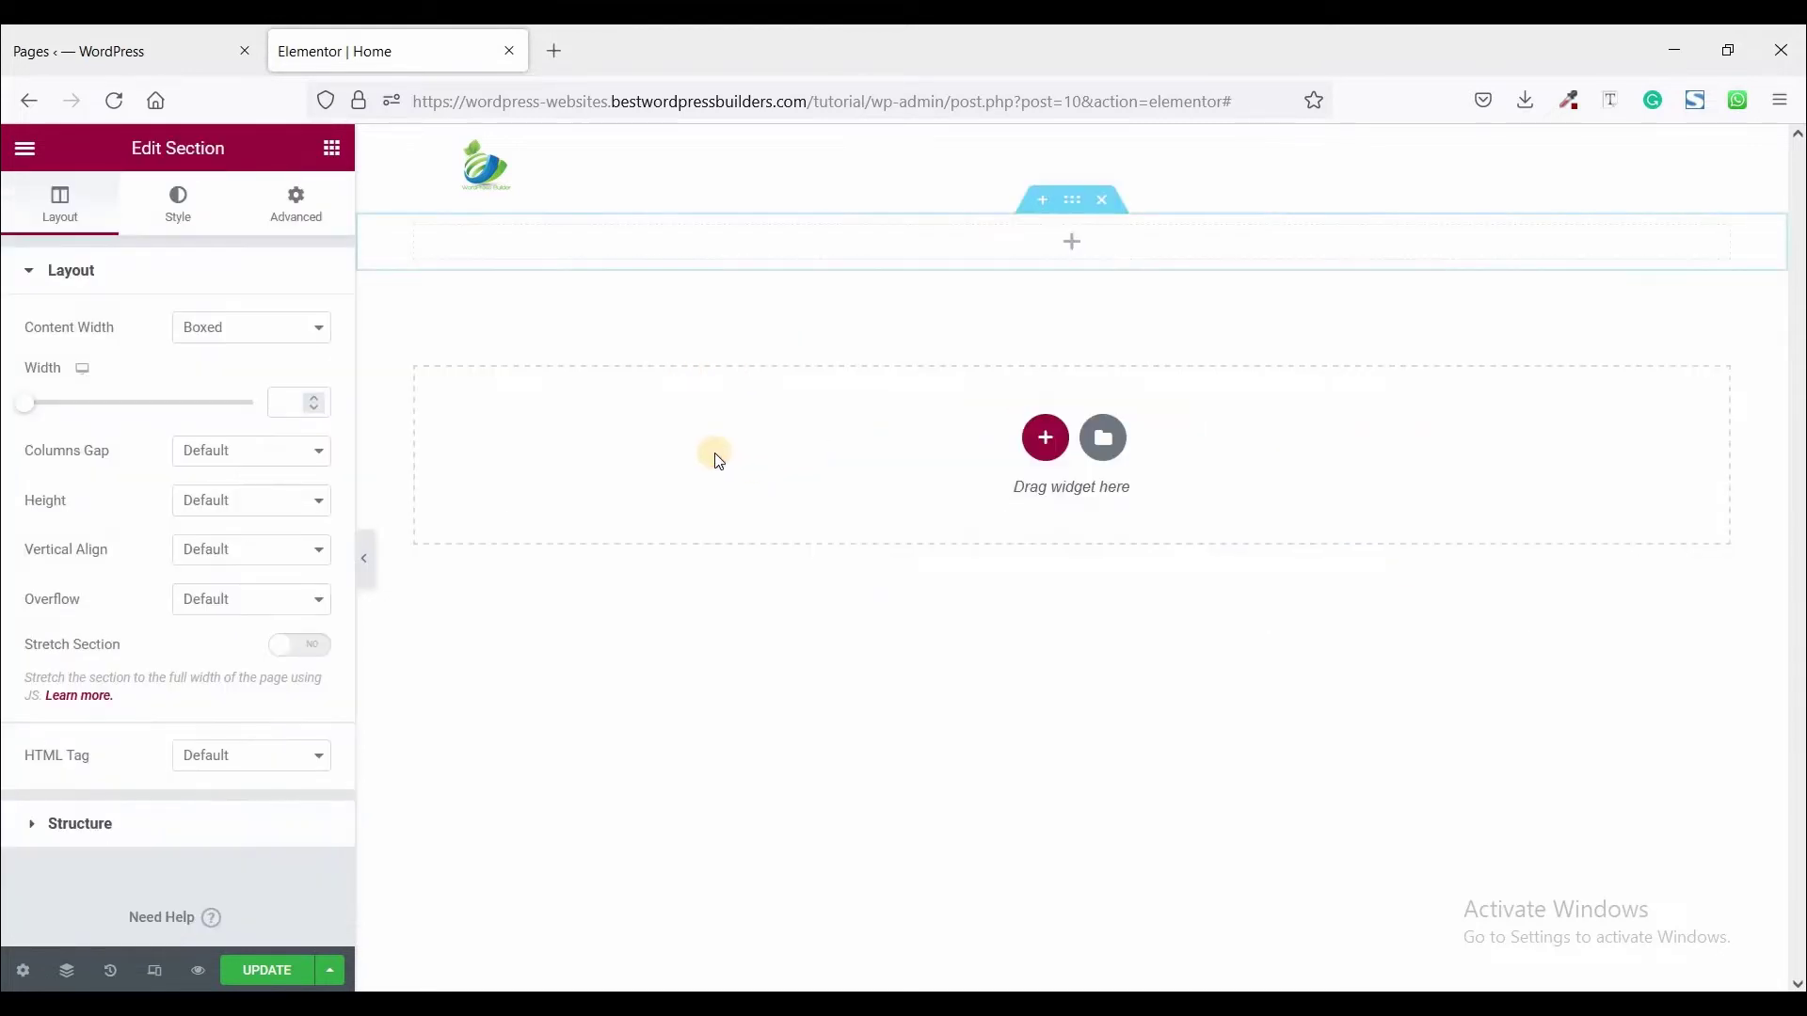
# - Set the new section's height to Min Height 100 VH
pyautogui.click(260, 503)
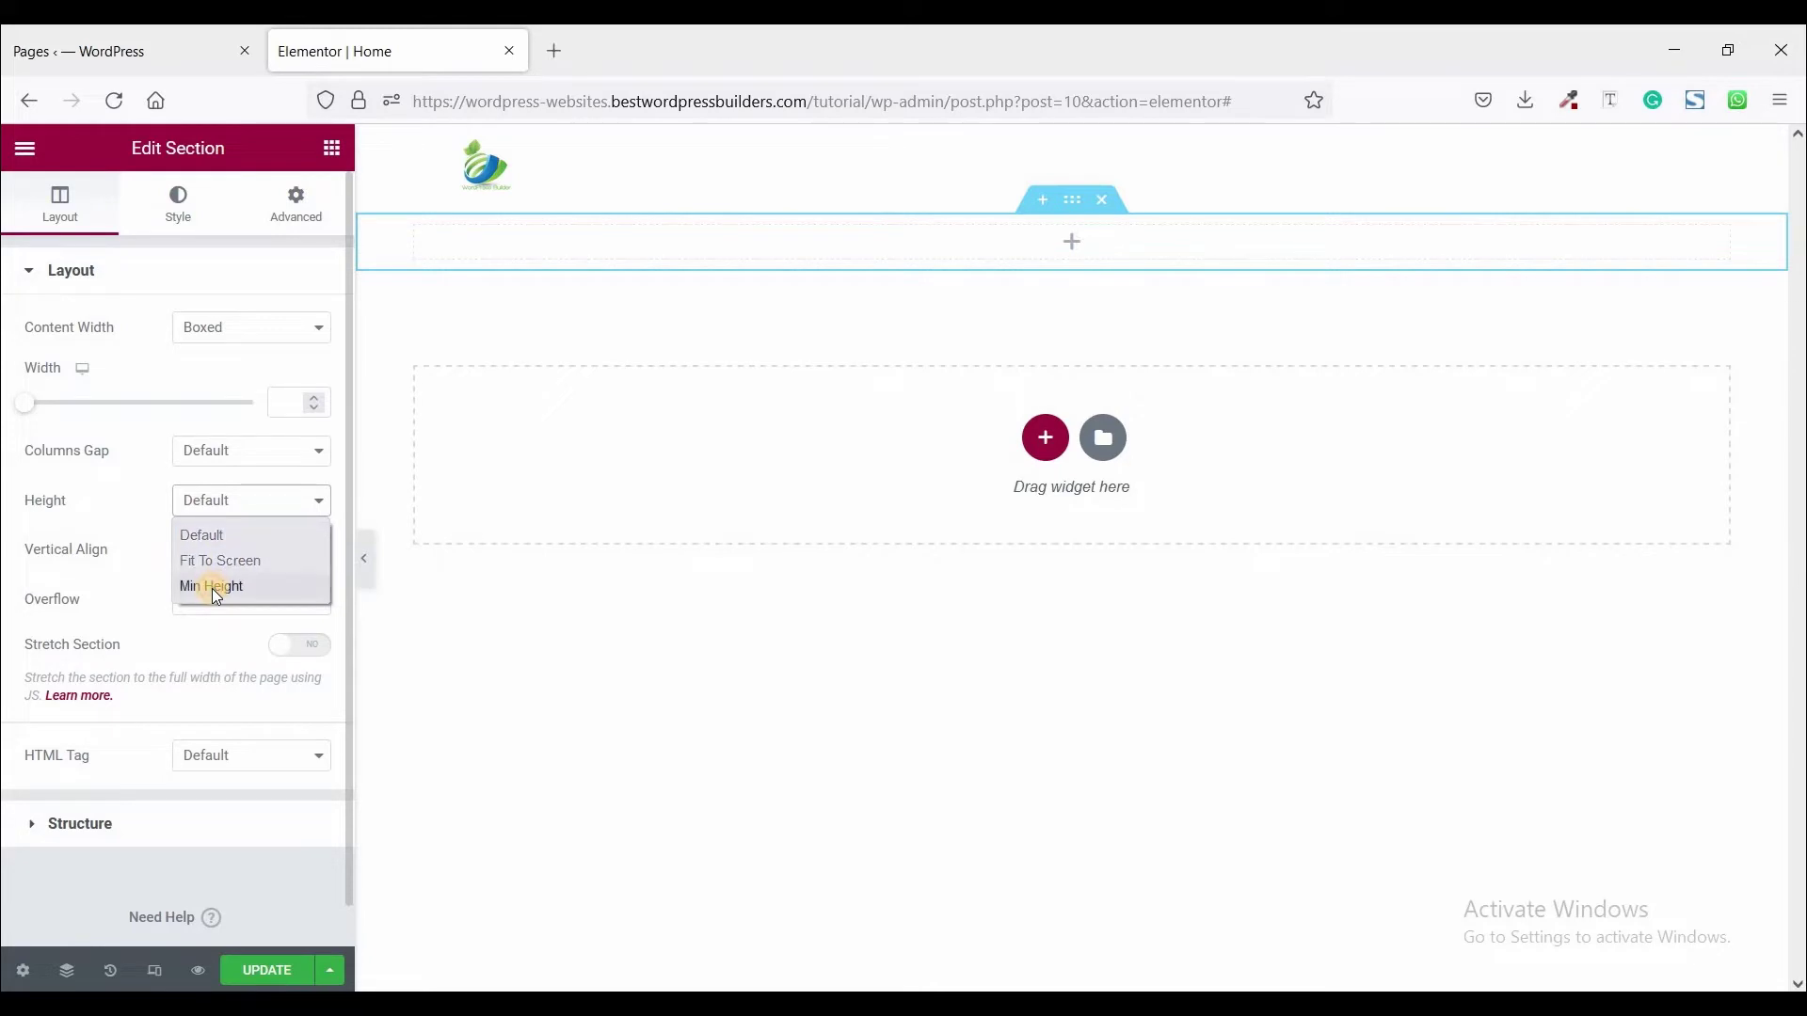
pyautogui.click(212, 587)
pyautogui.click(297, 547)
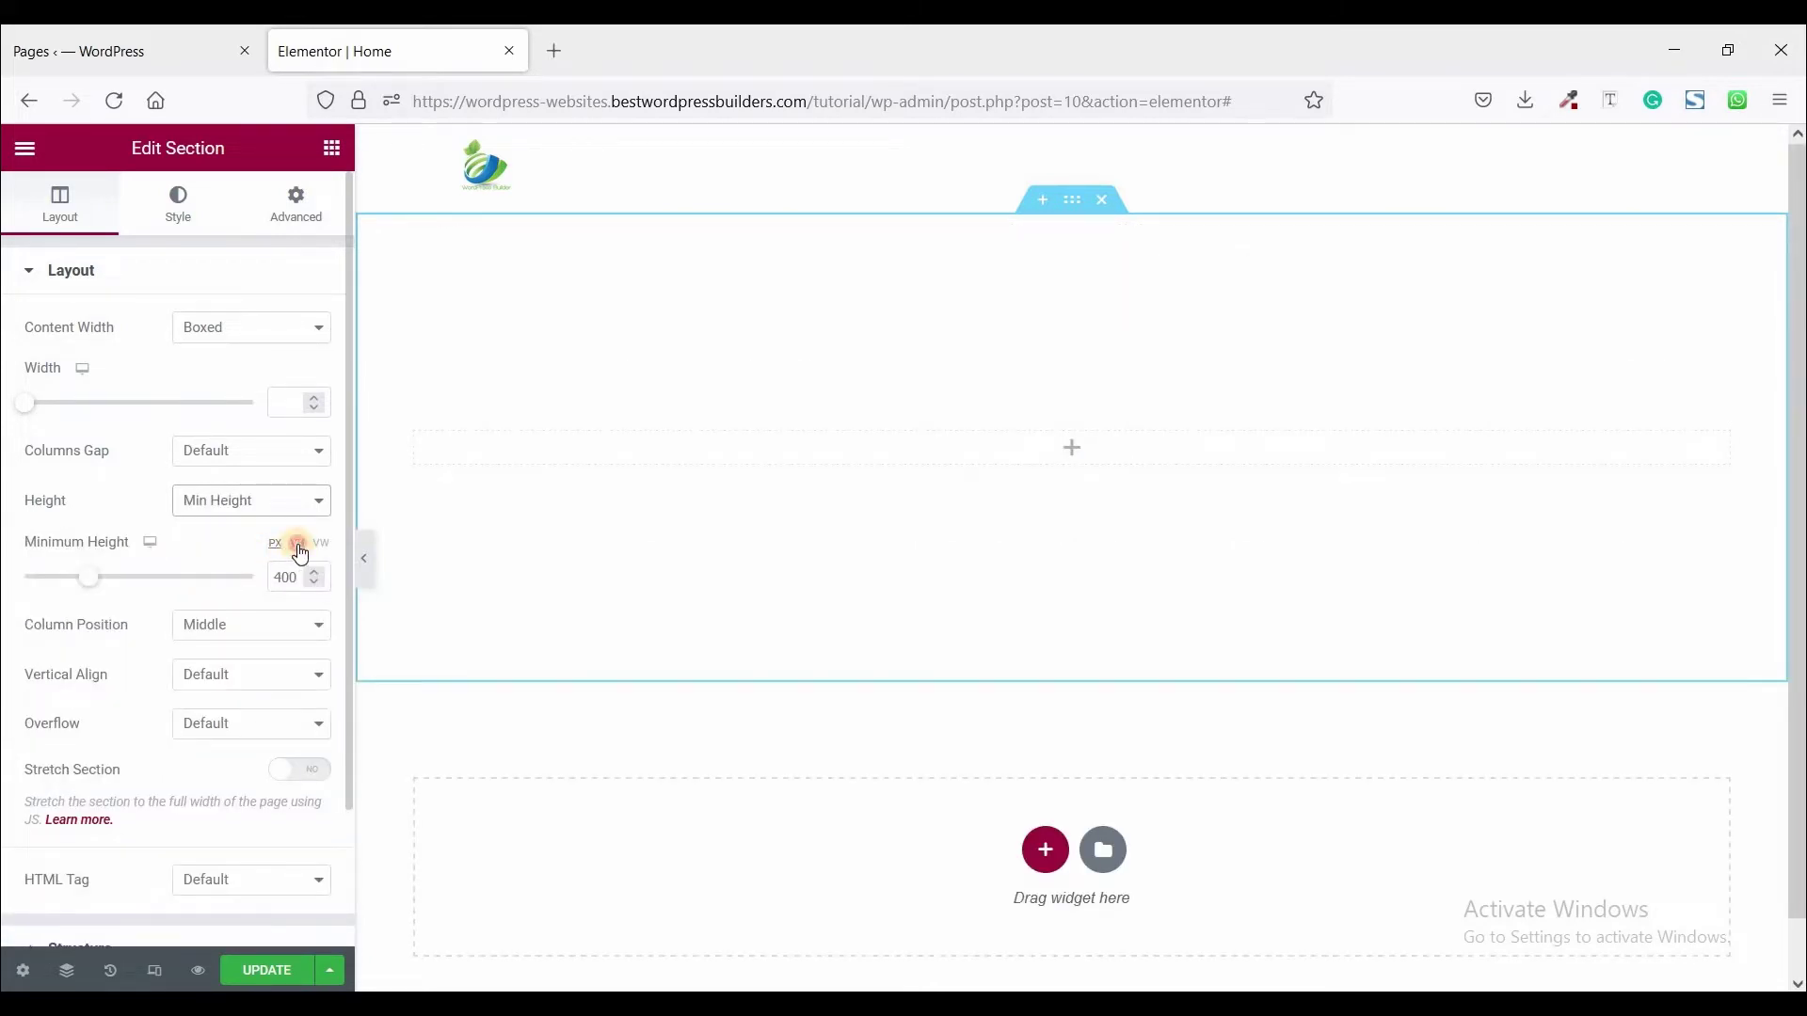
pyautogui.moveTo(235, 588); pyautogui.dragTo(307, 576)
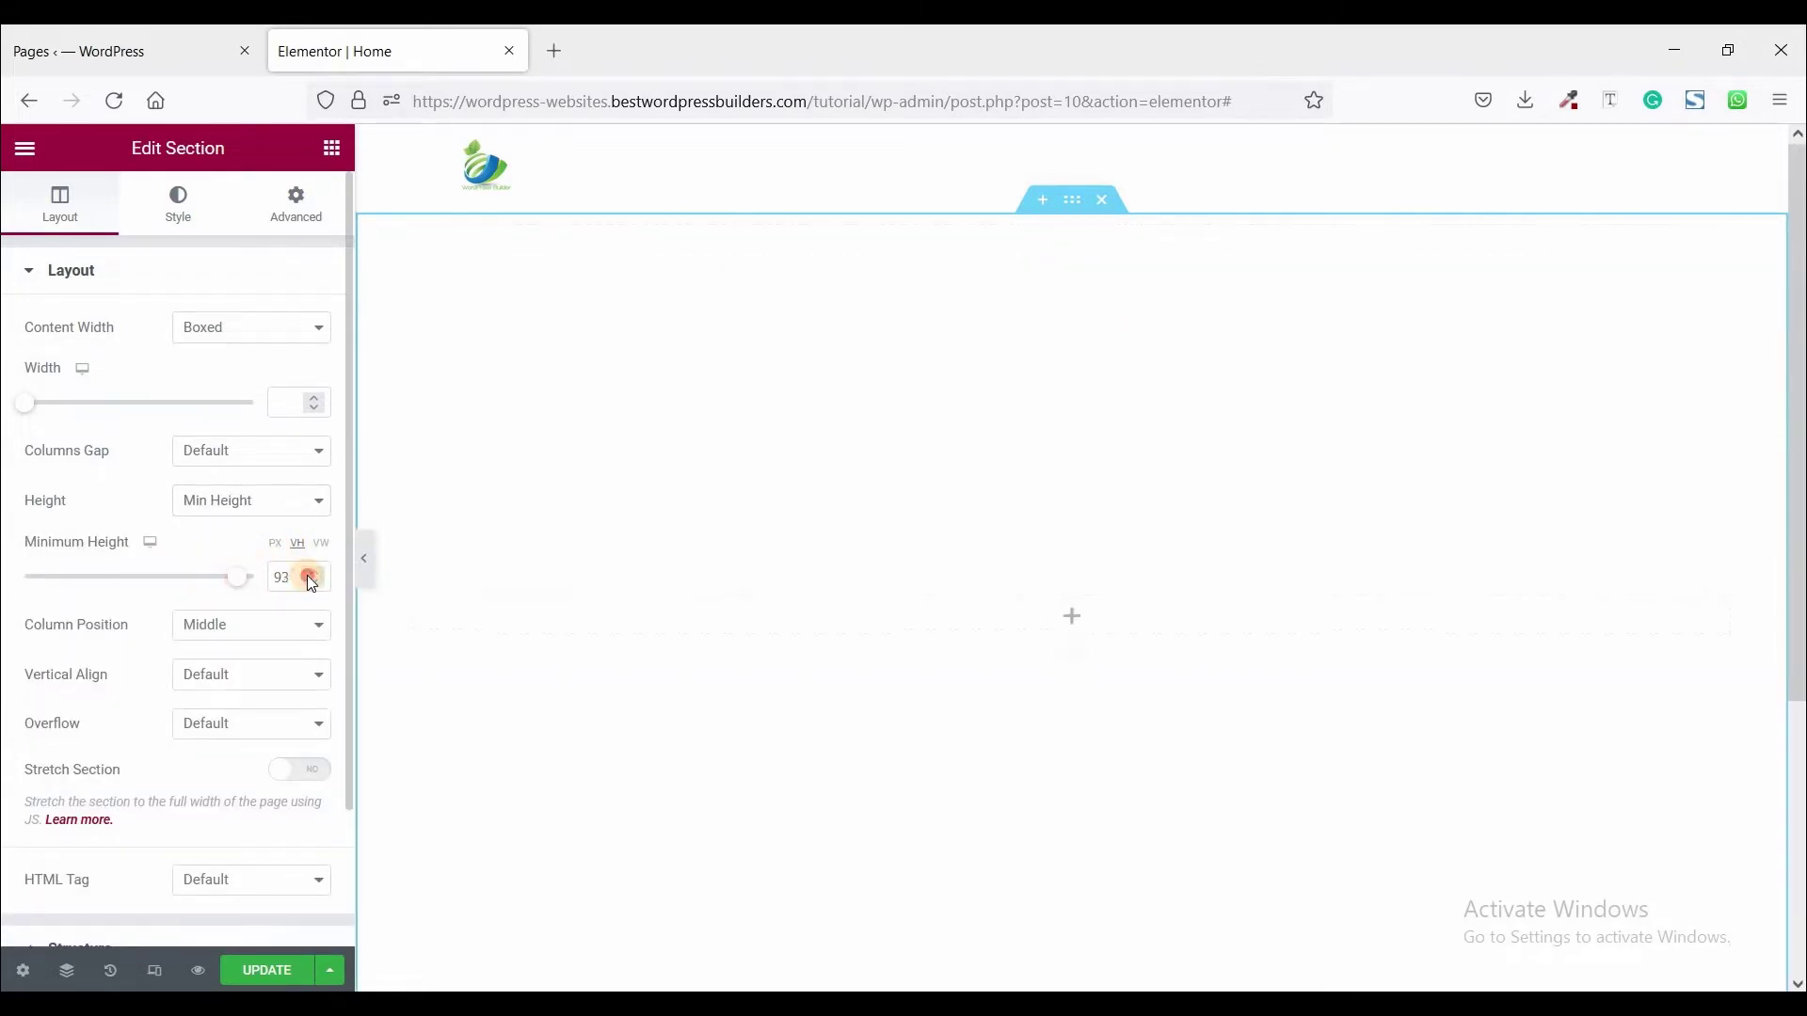
# - Give the section a classic background colour of #980000
pyautogui.click(174, 226)
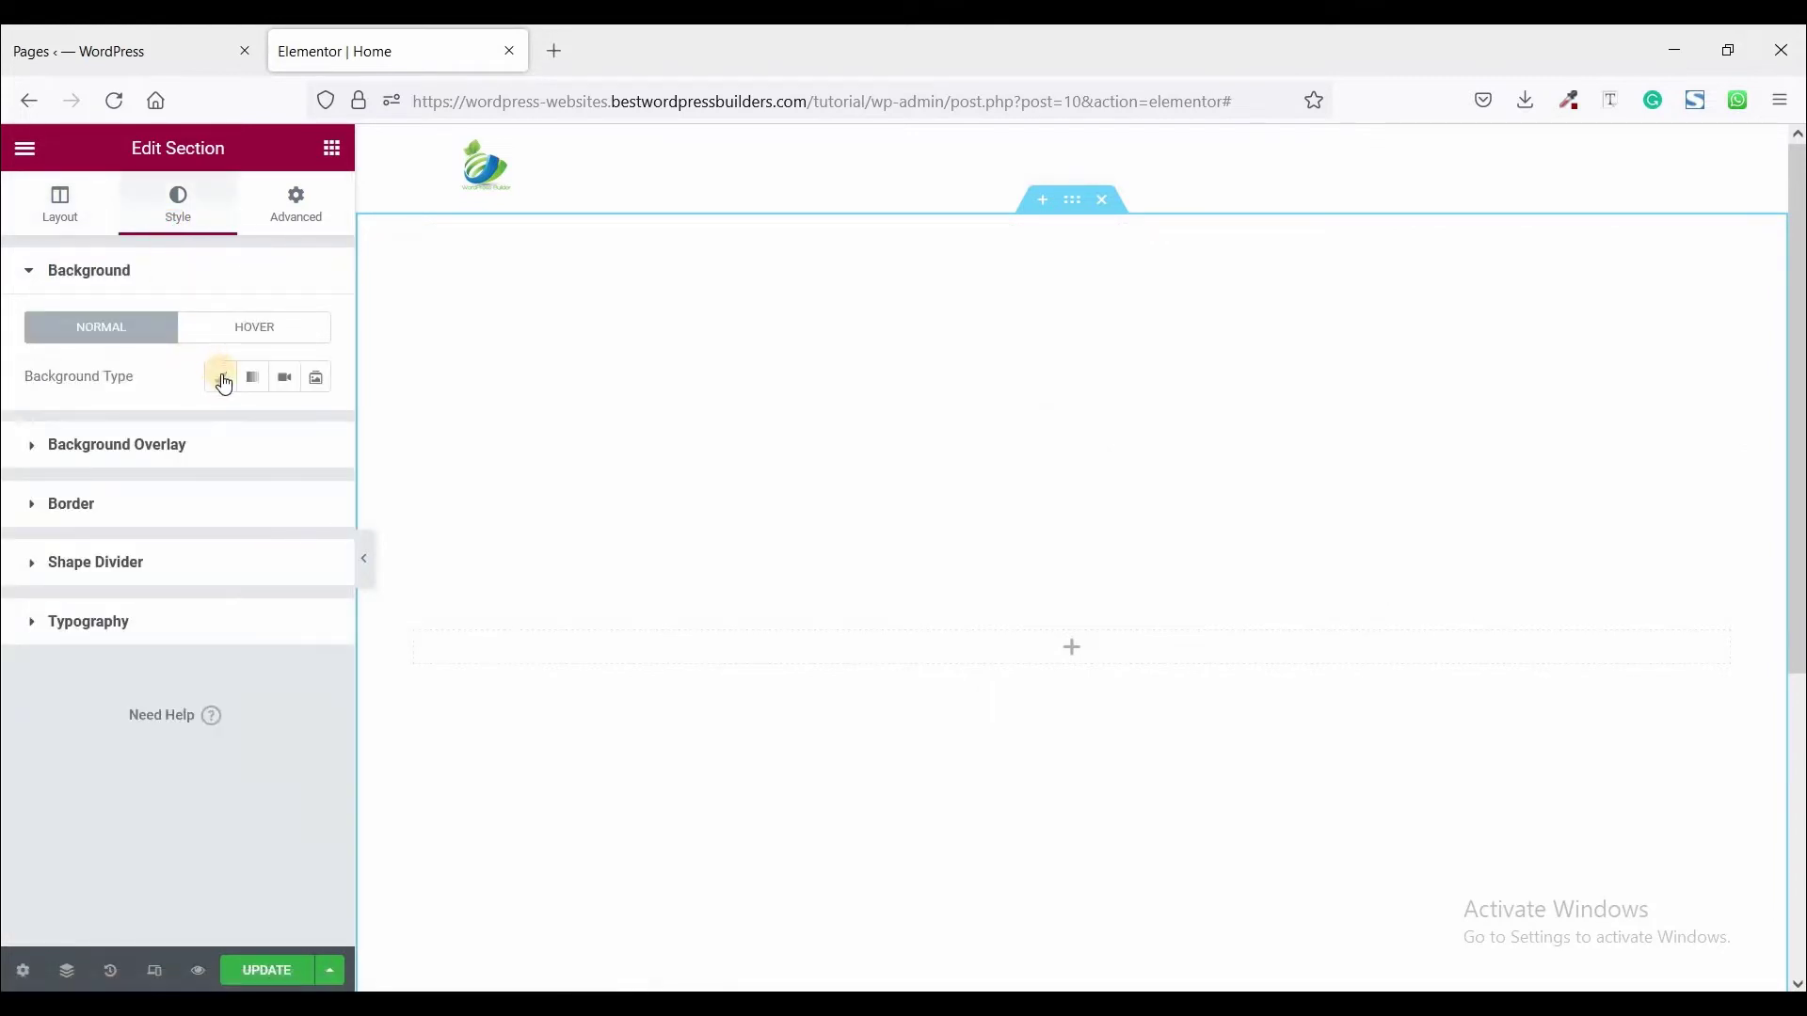
pyautogui.click(220, 377)
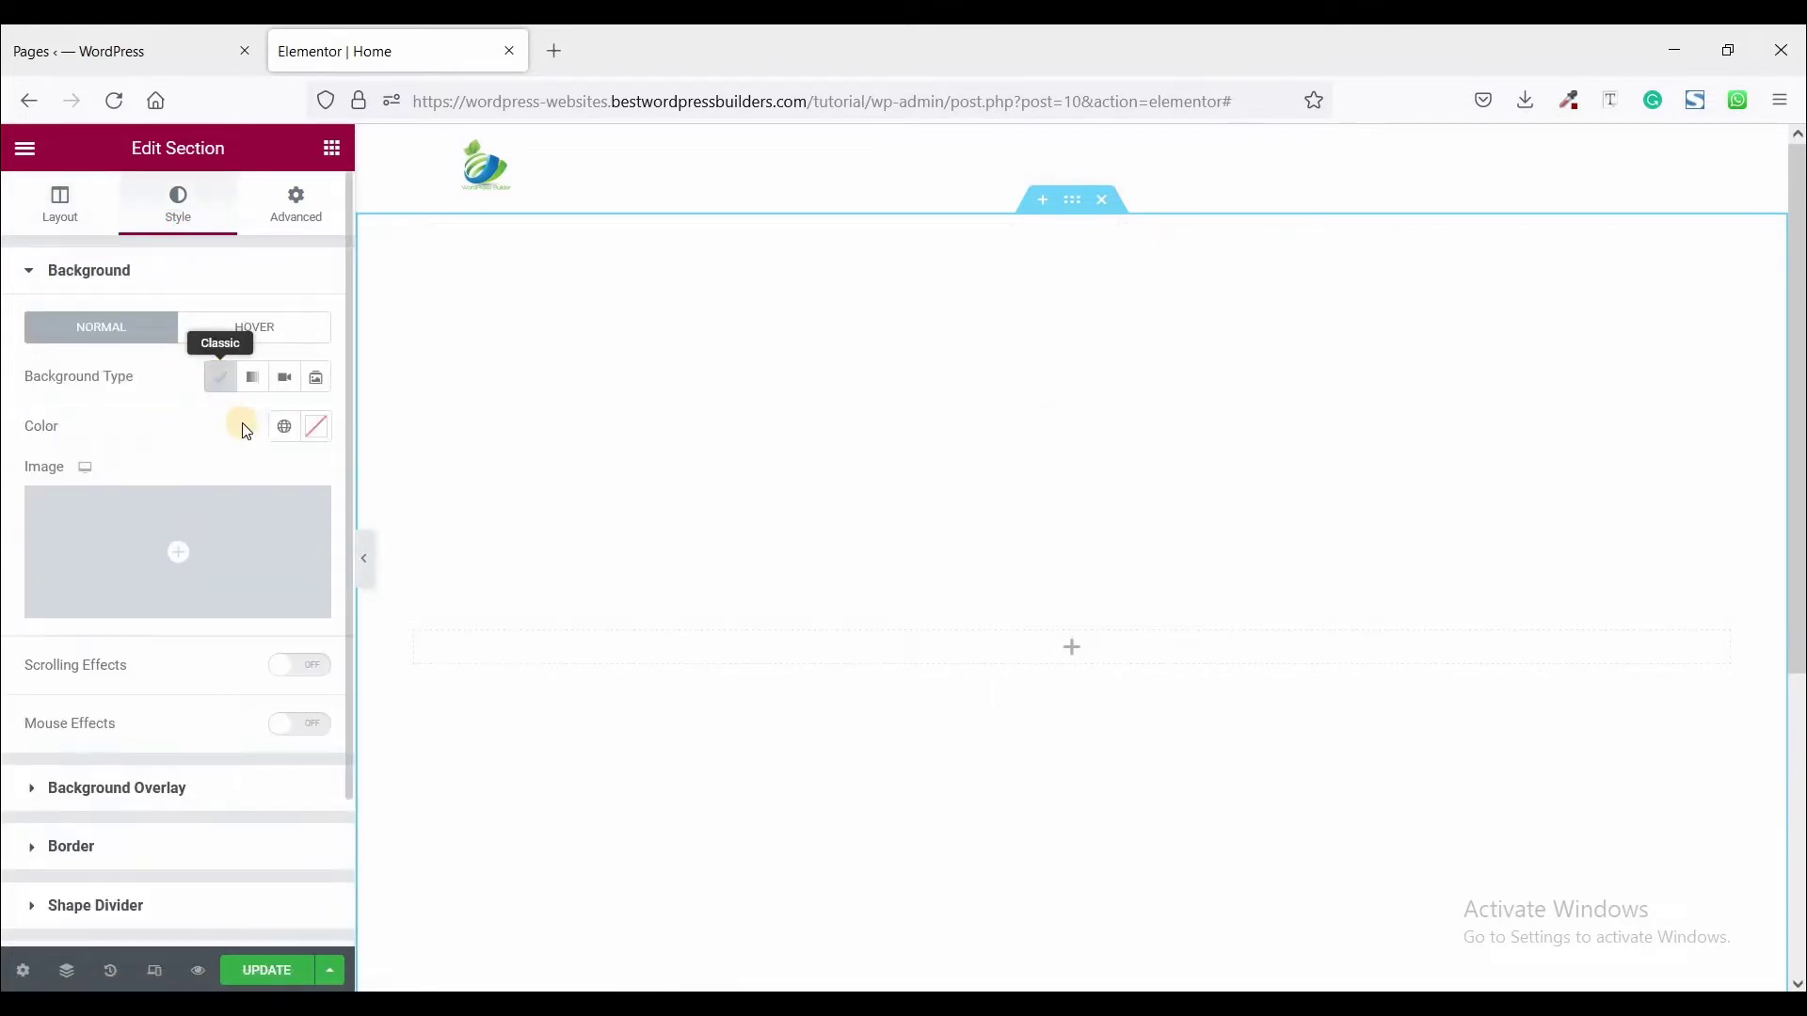
pyautogui.click(317, 429)
pyautogui.moveTo(104, 788); pyautogui.dragTo(64, 793)
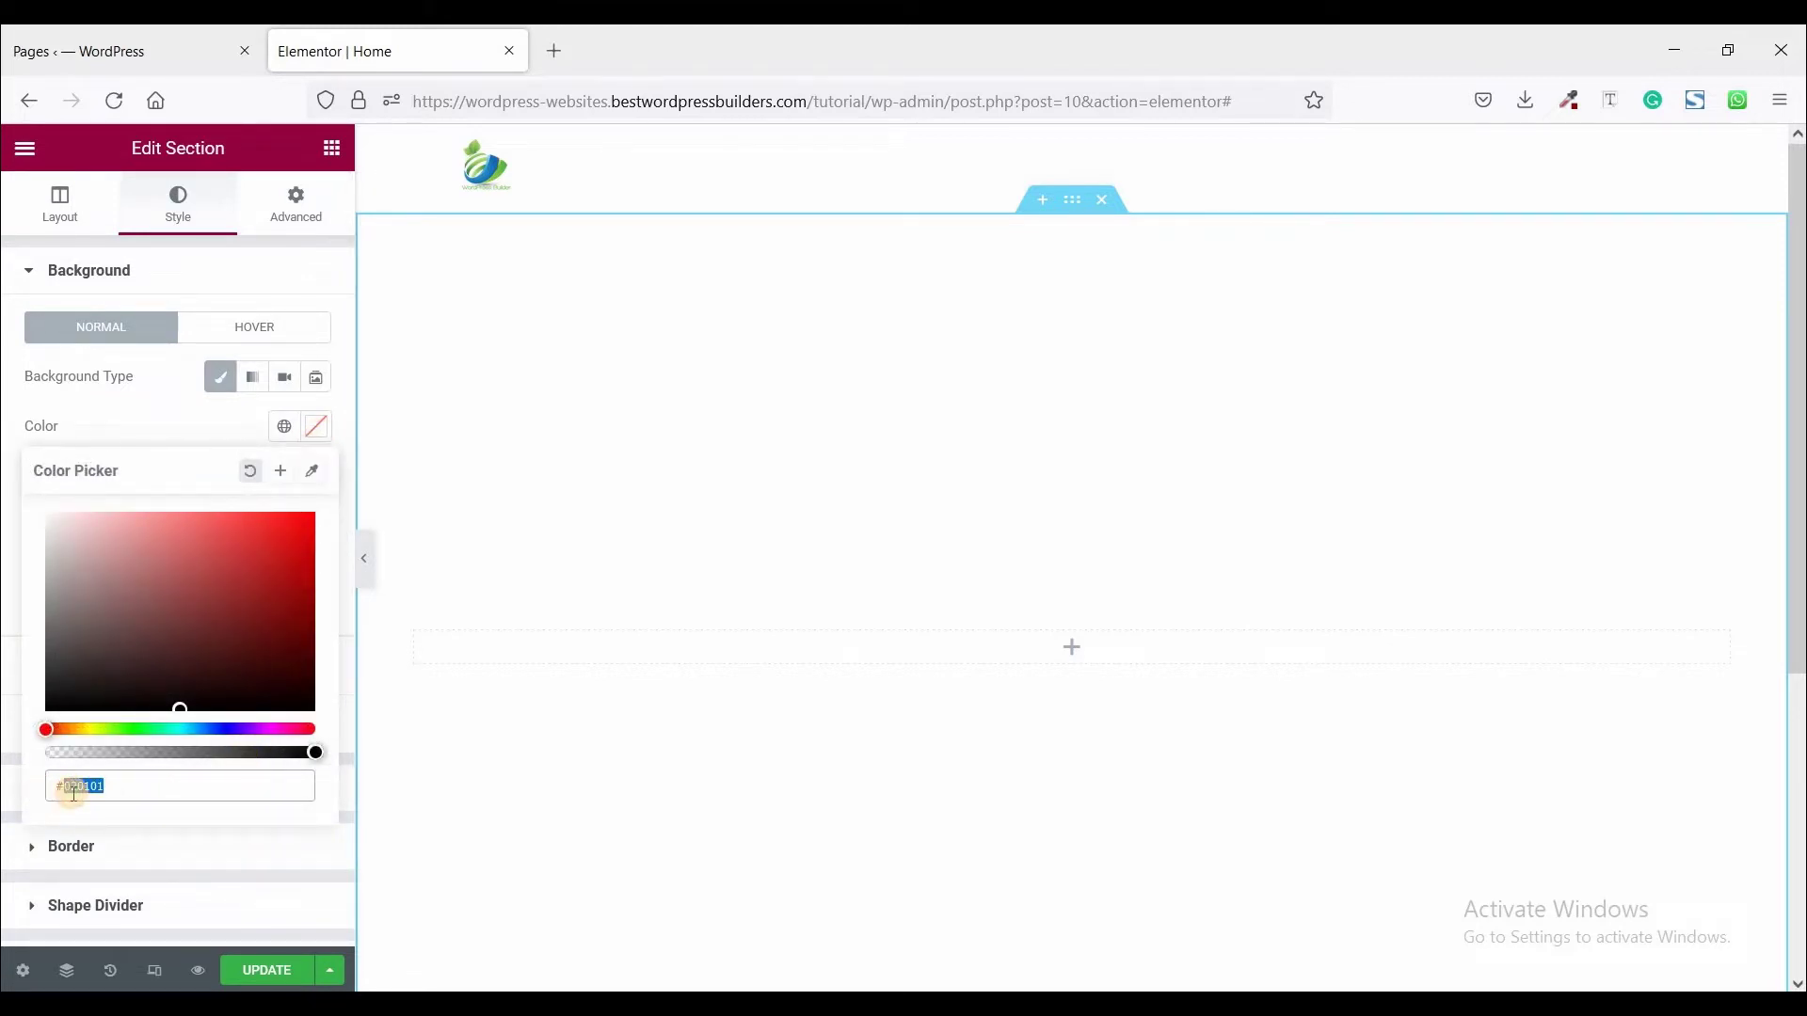
pyautogui.write('980000')
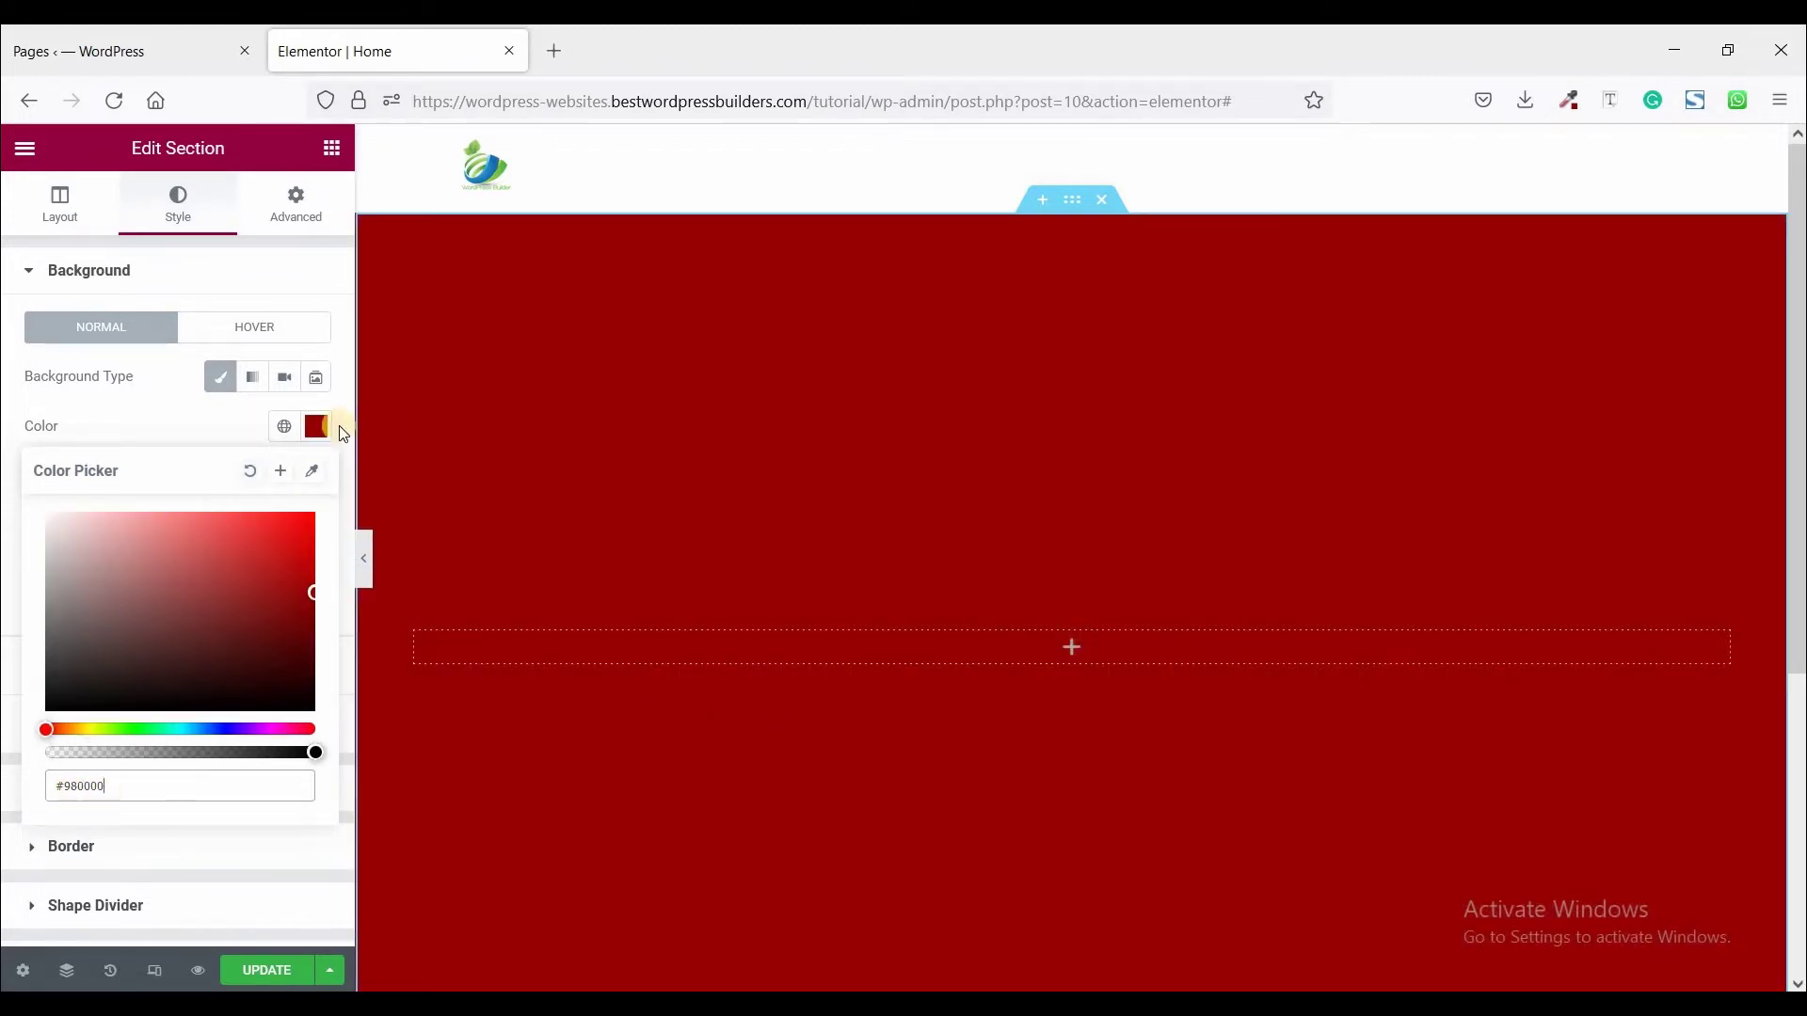
pyautogui.click(316, 426)
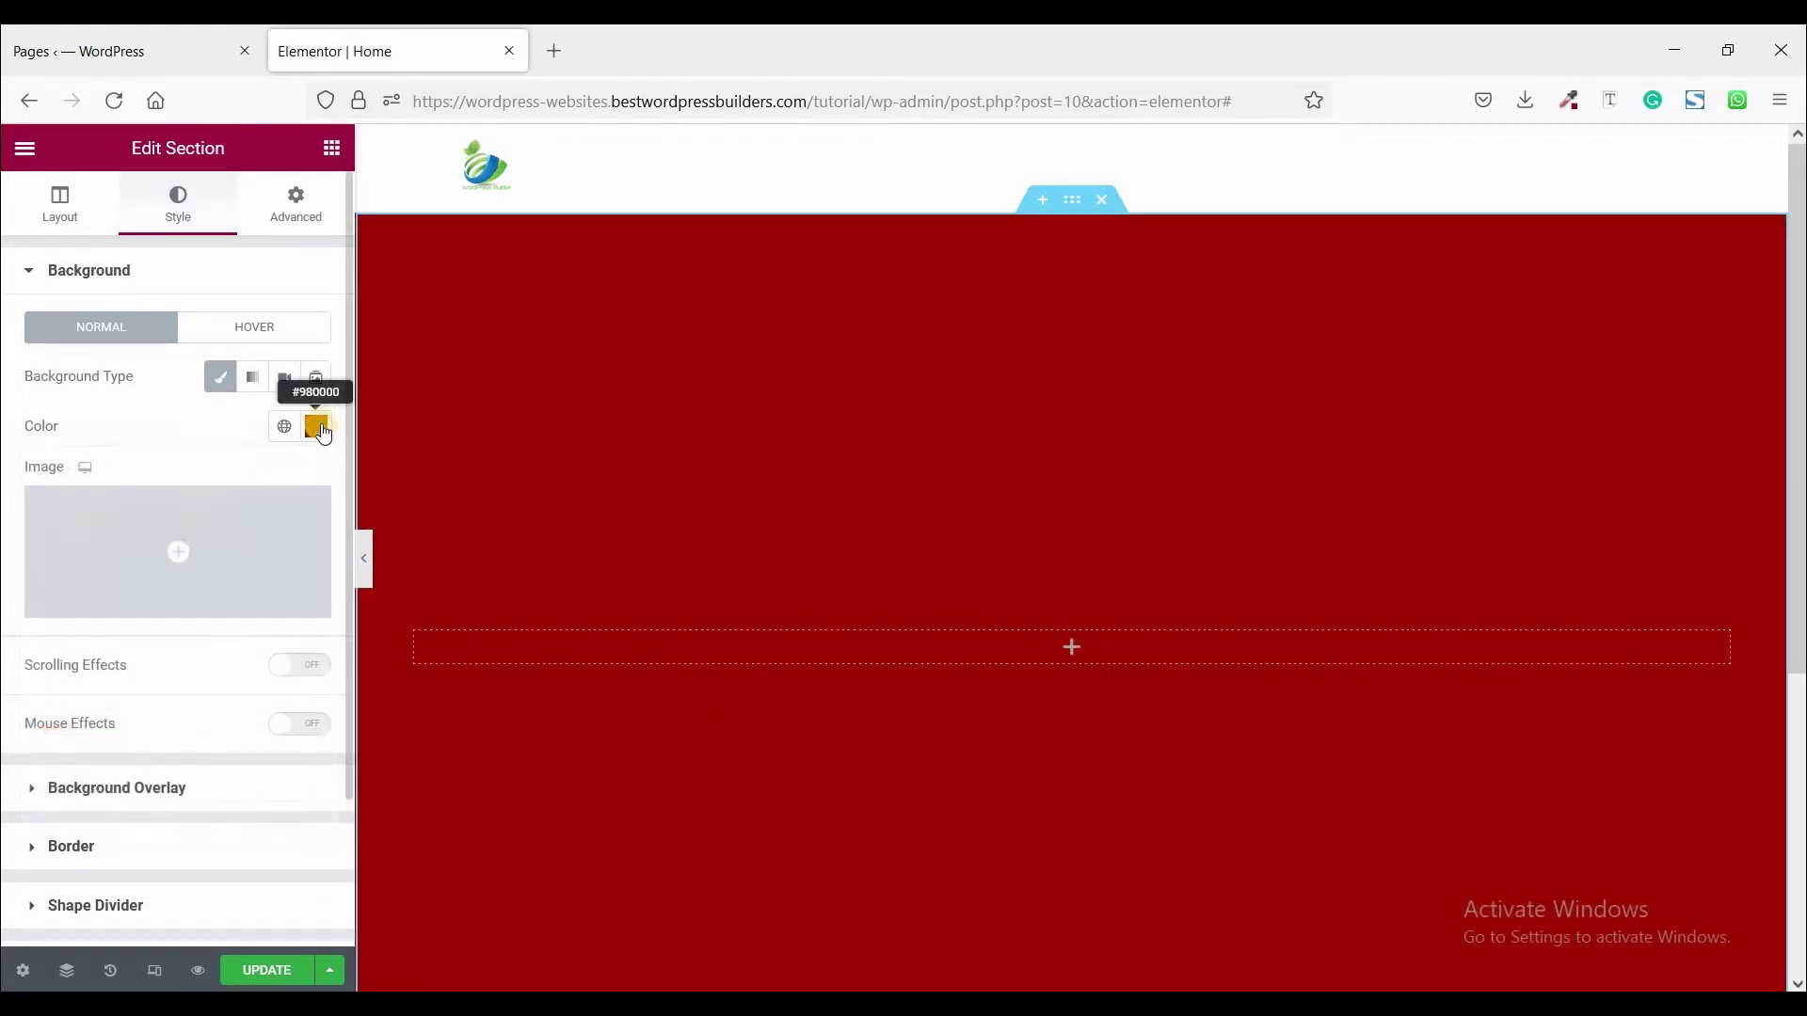
pyautogui.click(331, 148)
# - Drop a Heading widget into the red section, titled 'WordPress Builder' and centre-aligned
pyautogui.moveTo(279, 459); pyautogui.dragTo(577, 646)
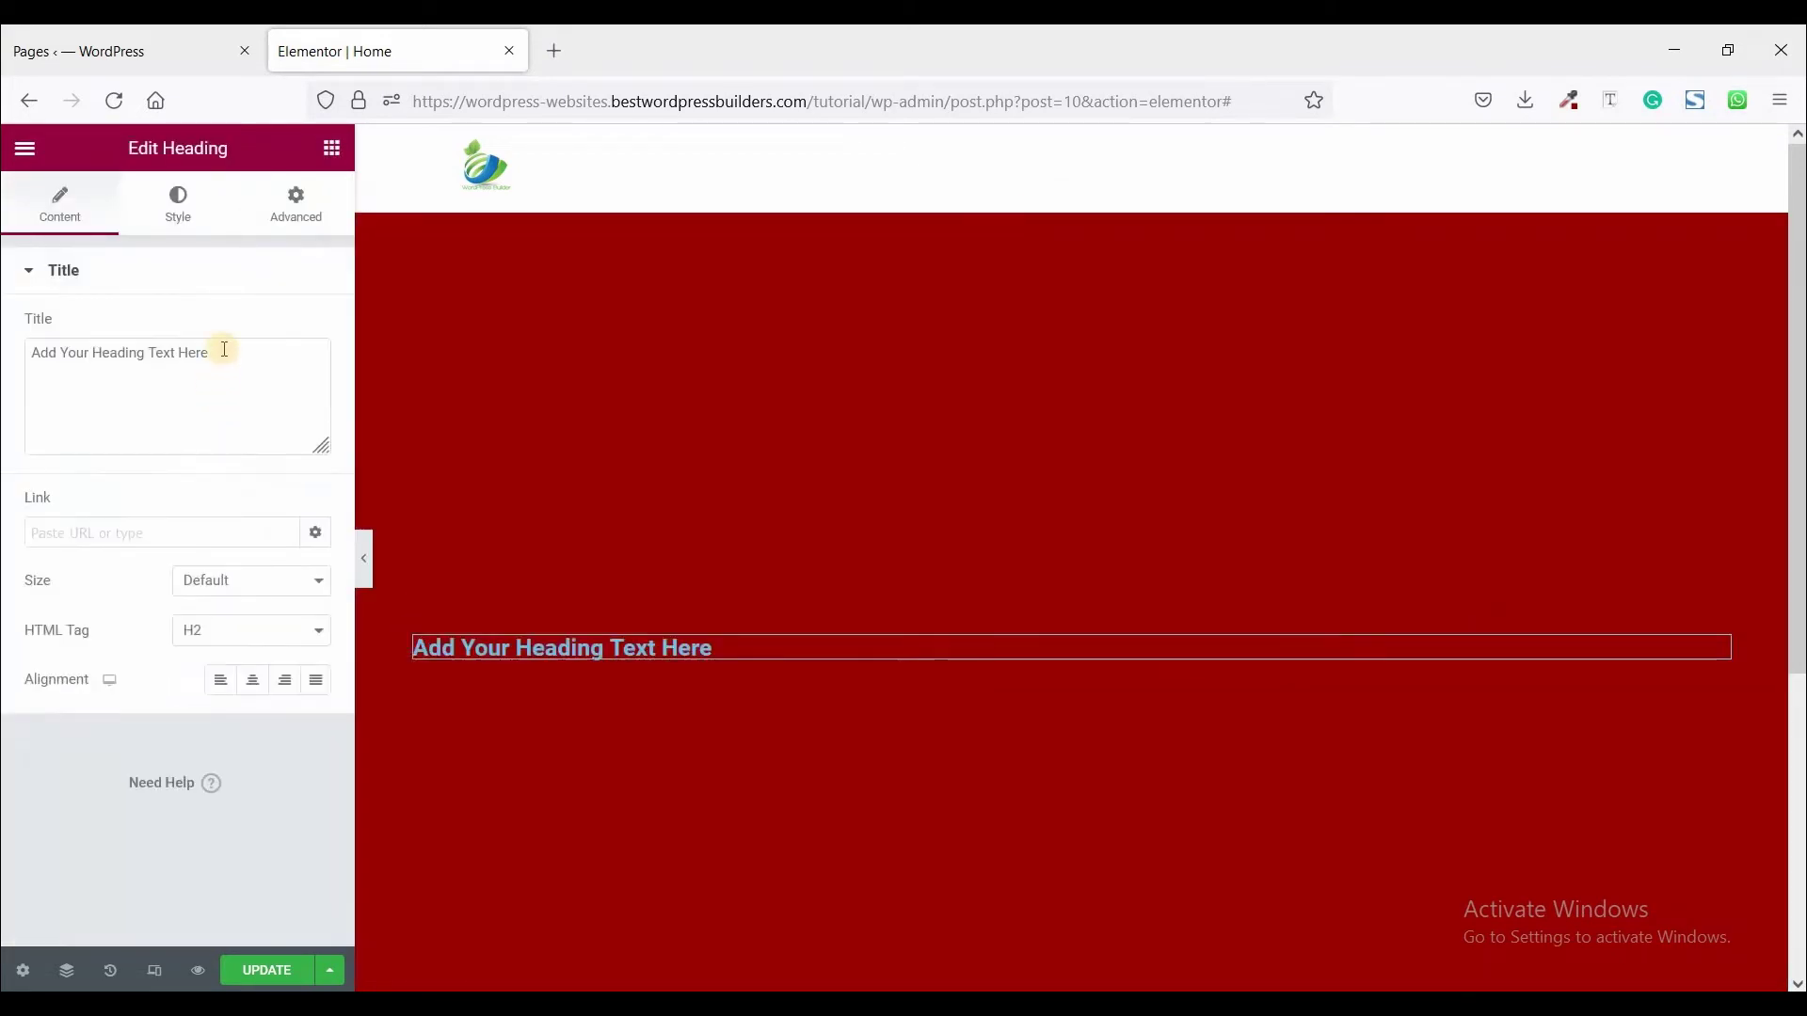
pyautogui.hotkey('ctrl', 'a')
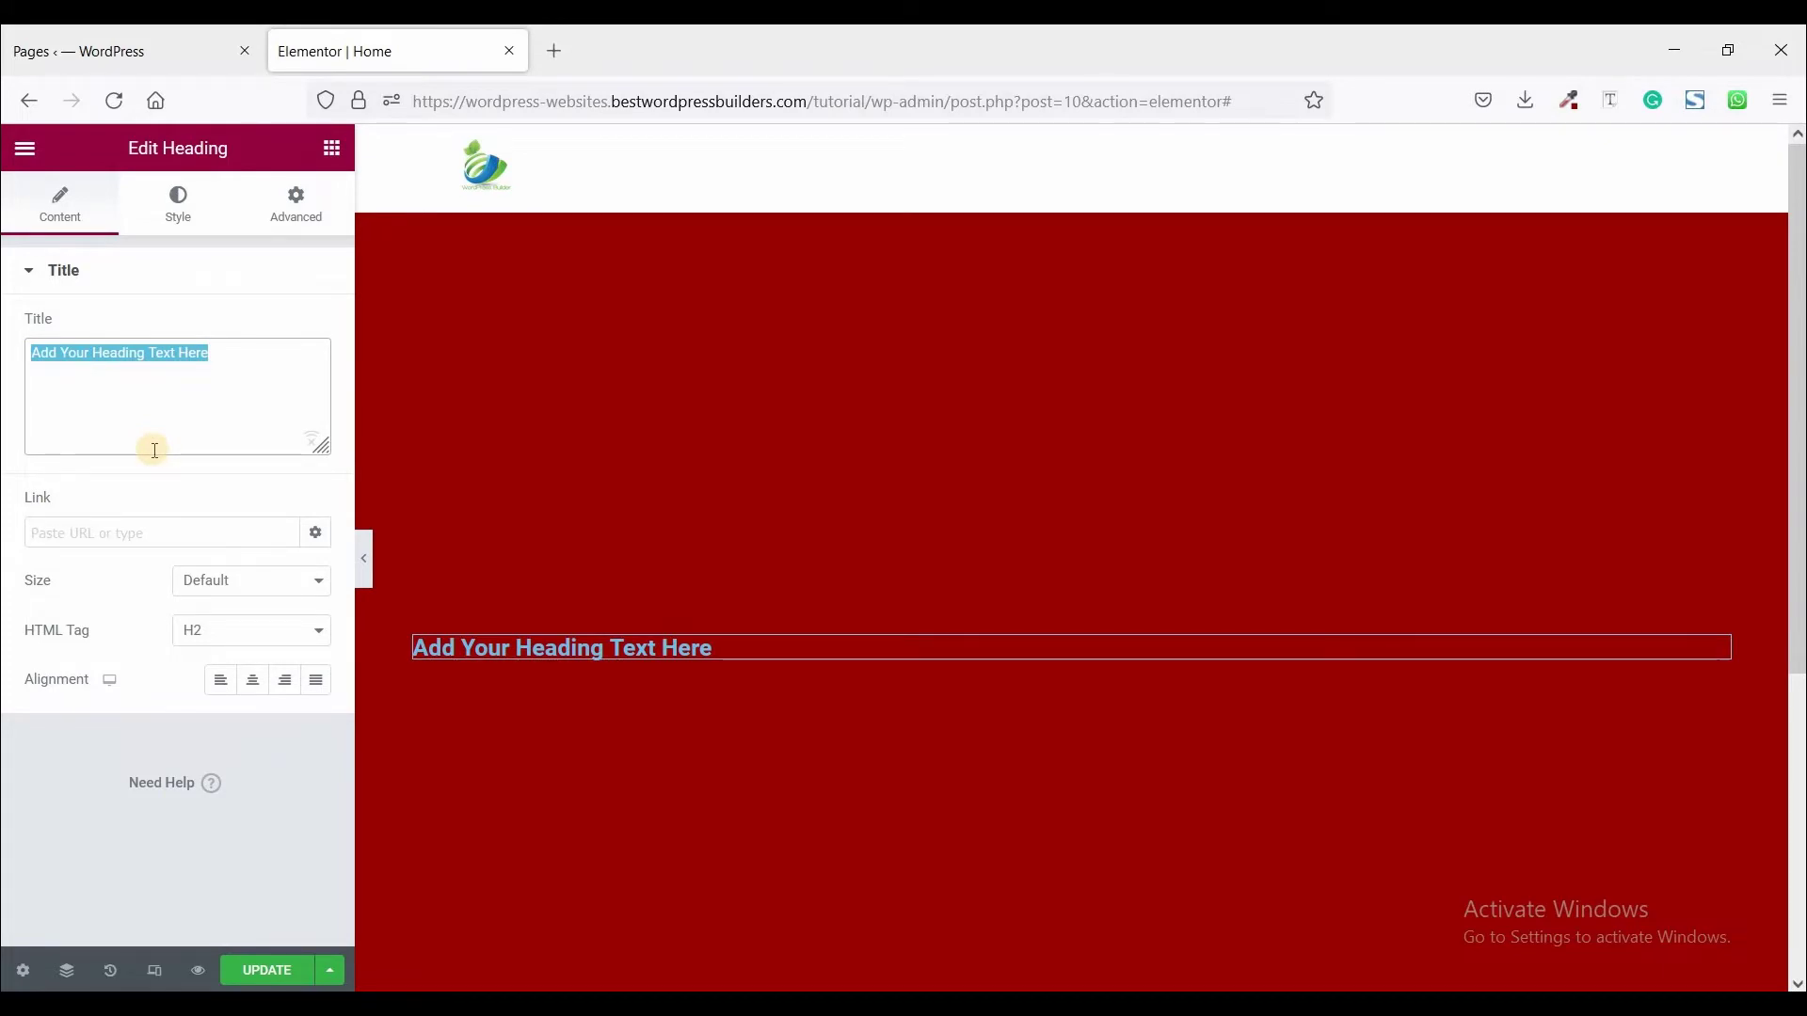
pyautogui.write('Wo')
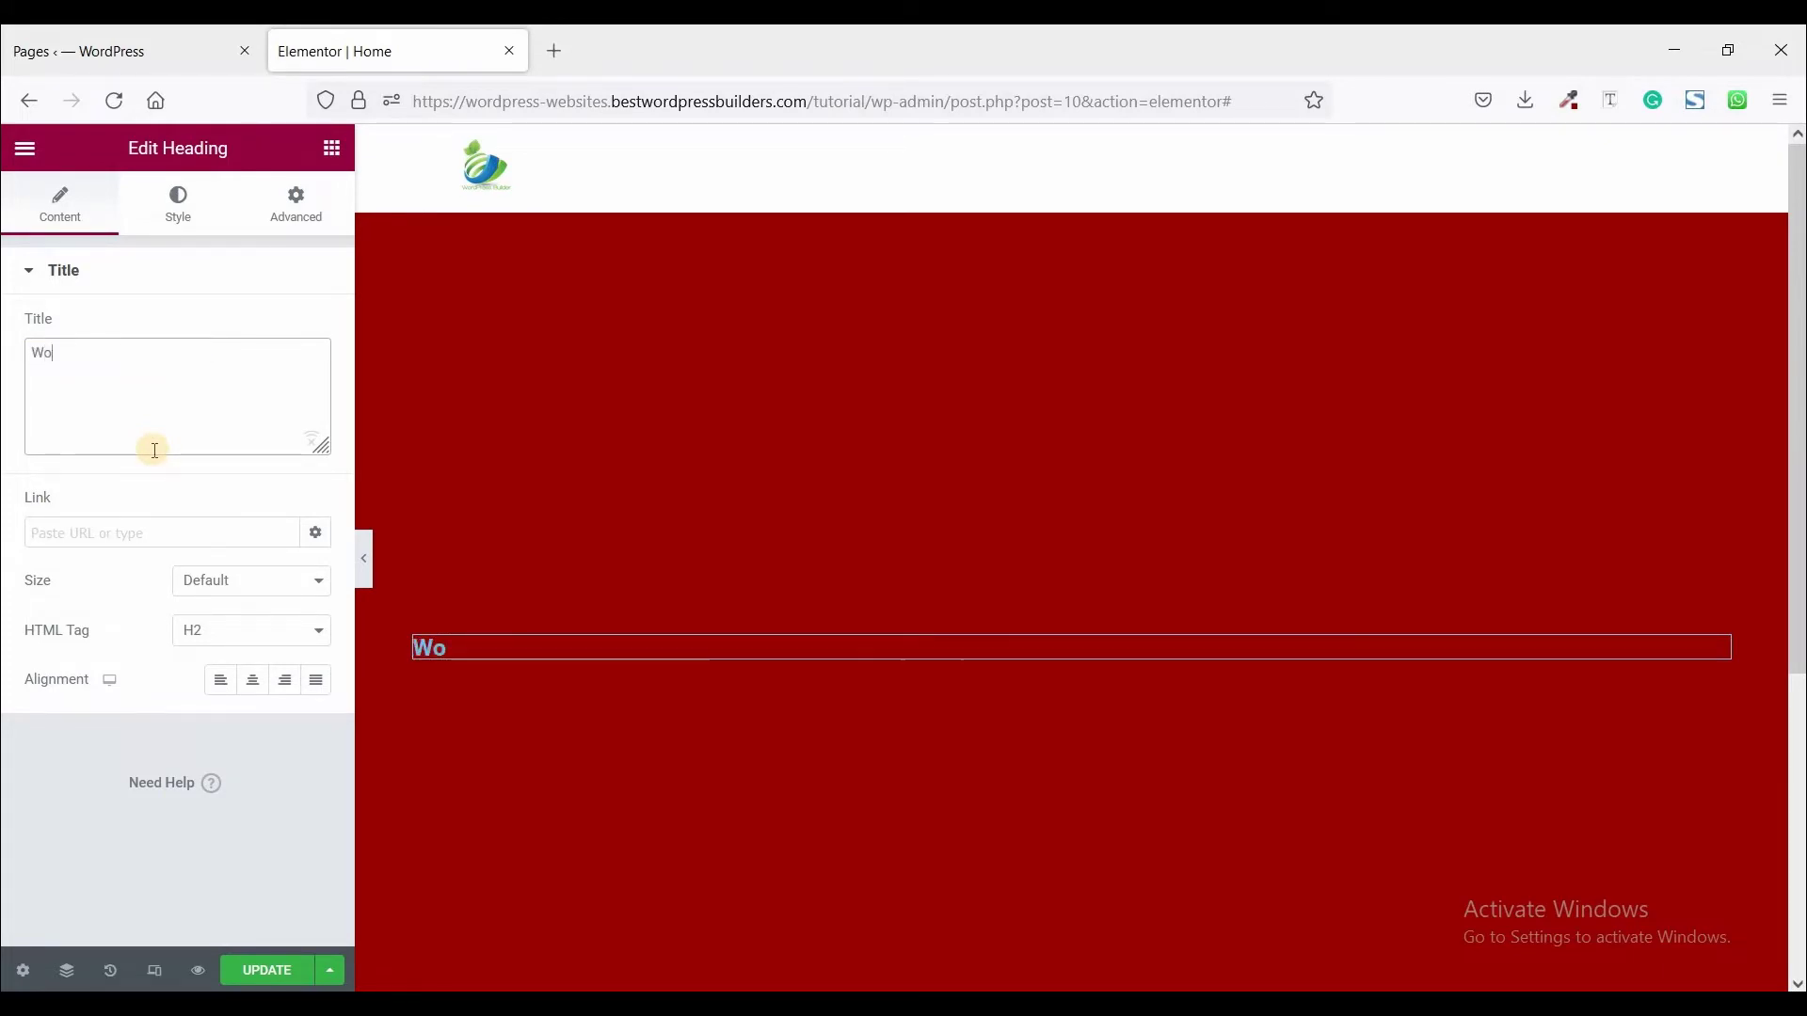
pyautogui.write('rdPress Builder')
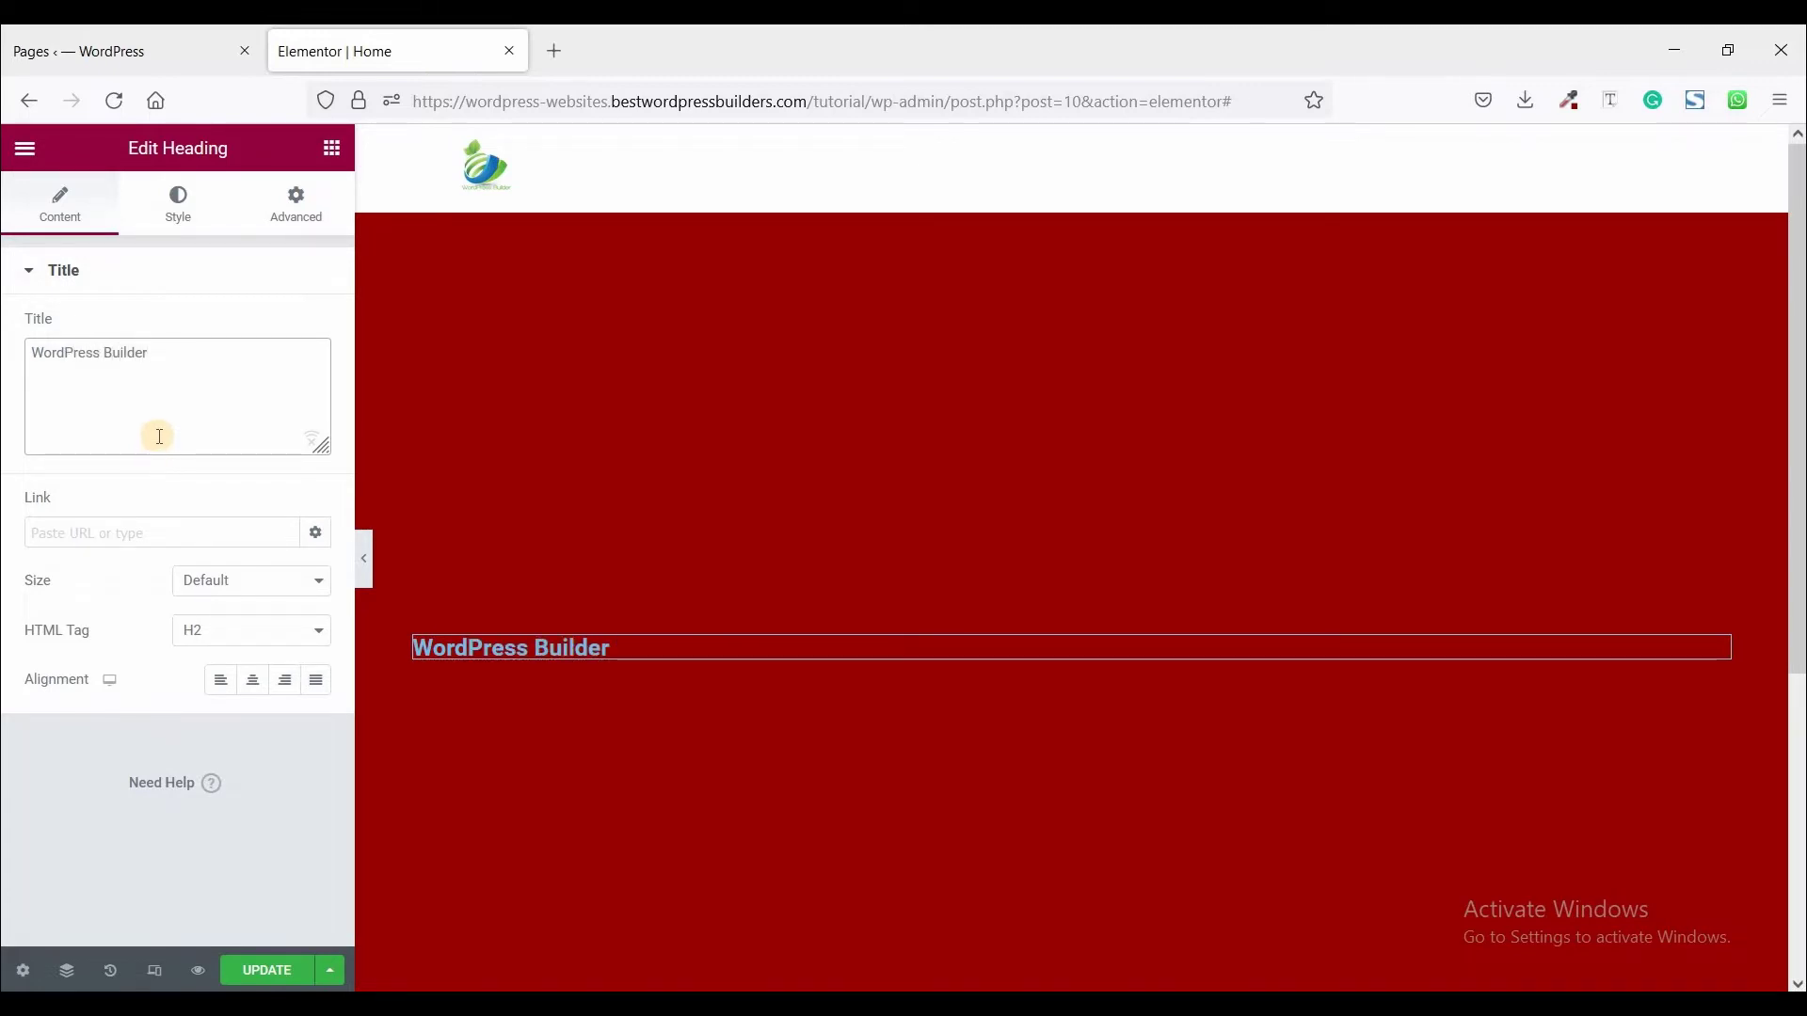
pyautogui.click(253, 680)
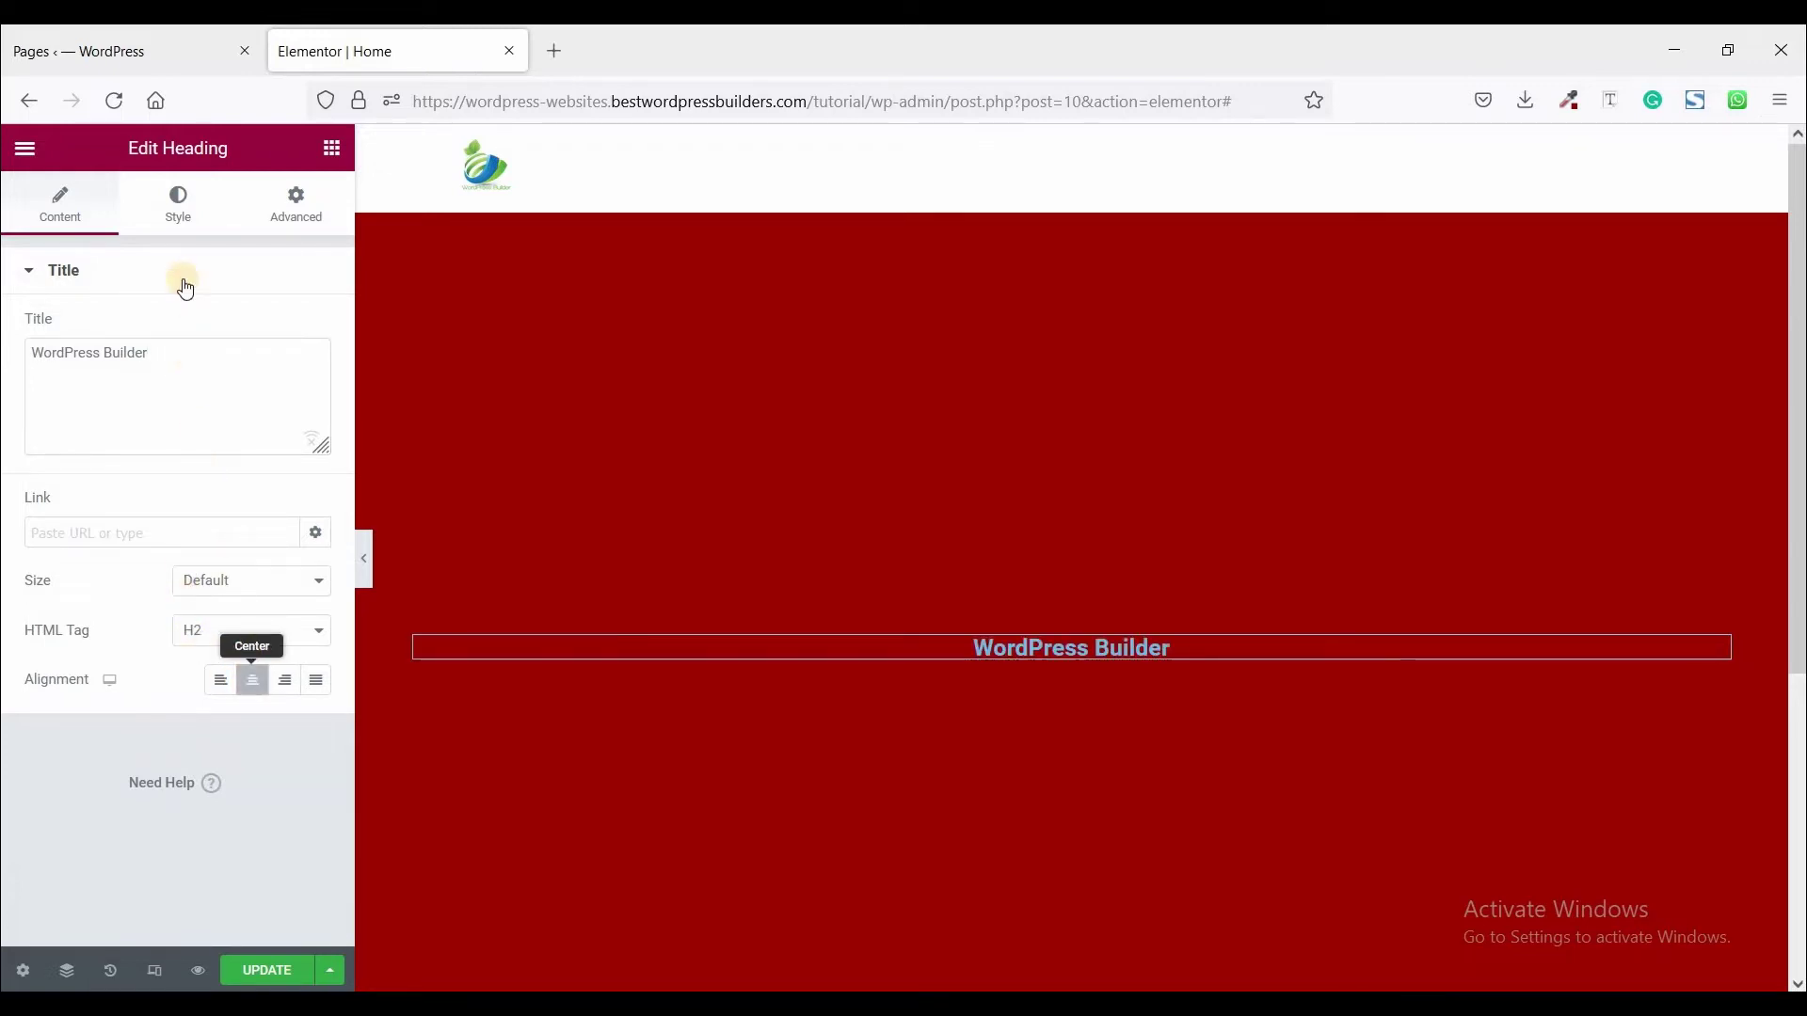
# - Set the heading's text colour to white
pyautogui.click(180, 194)
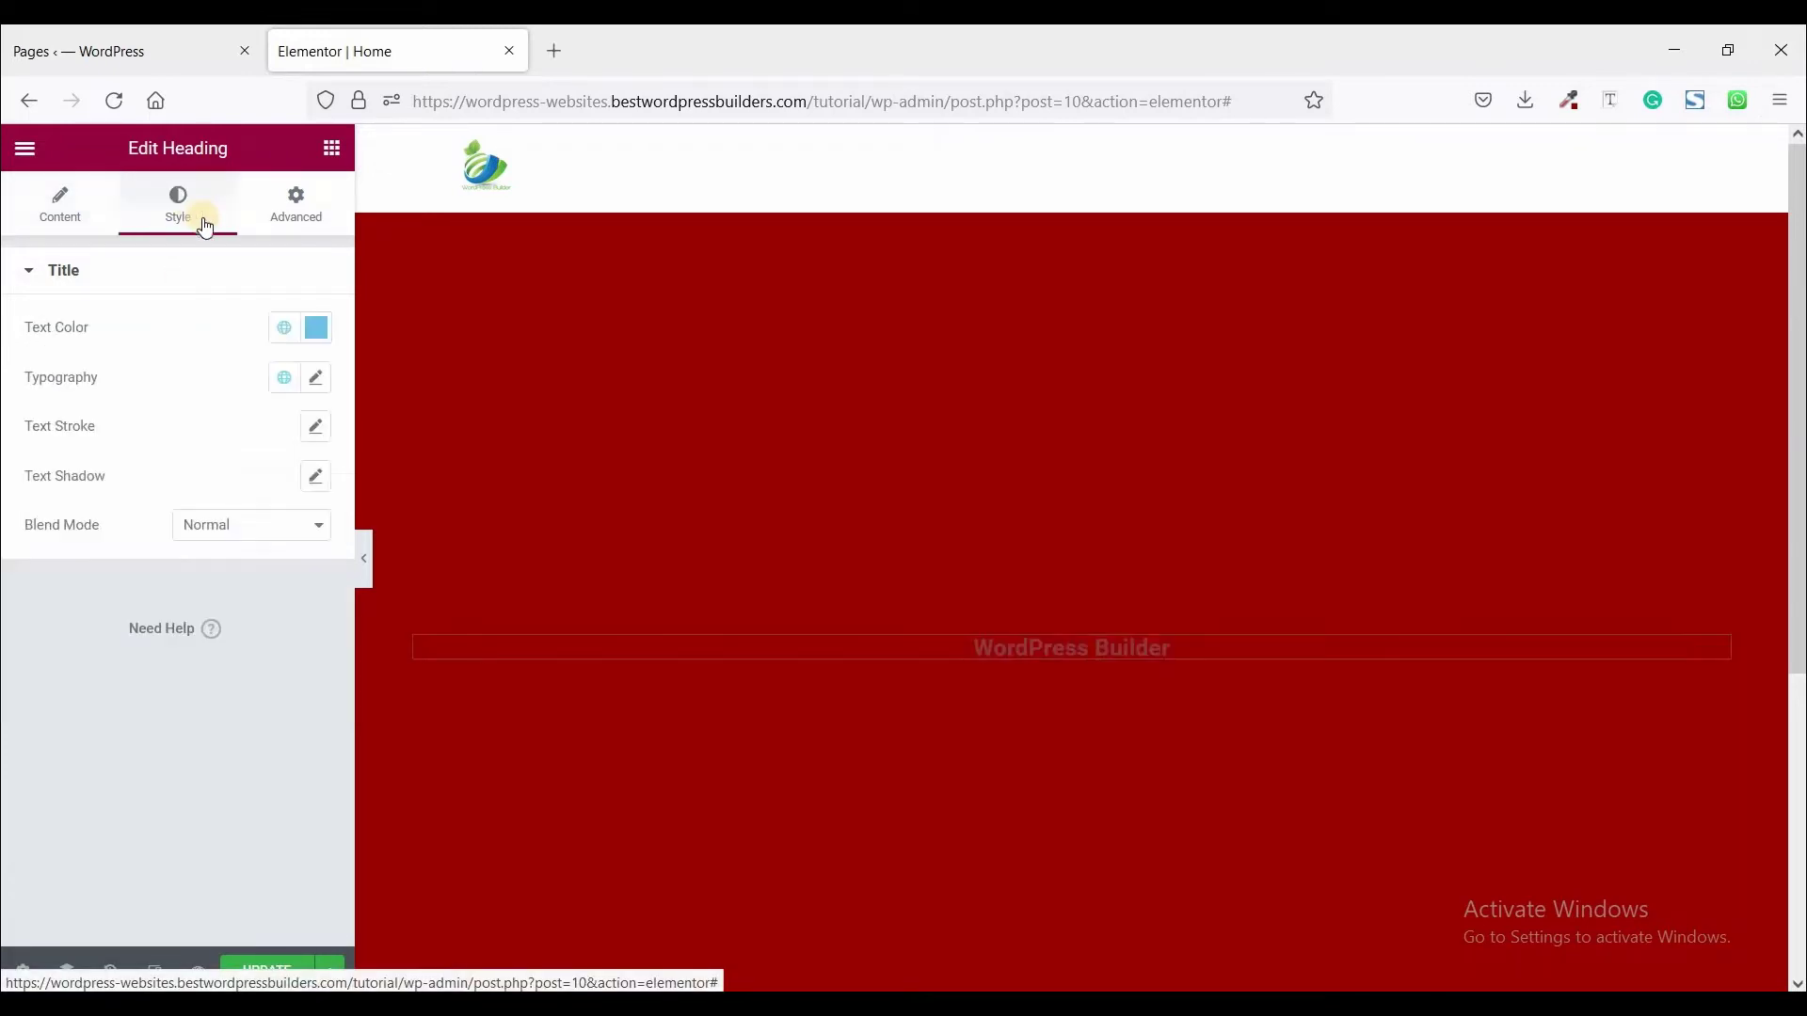
pyautogui.click(313, 344)
pyautogui.click(31, 367)
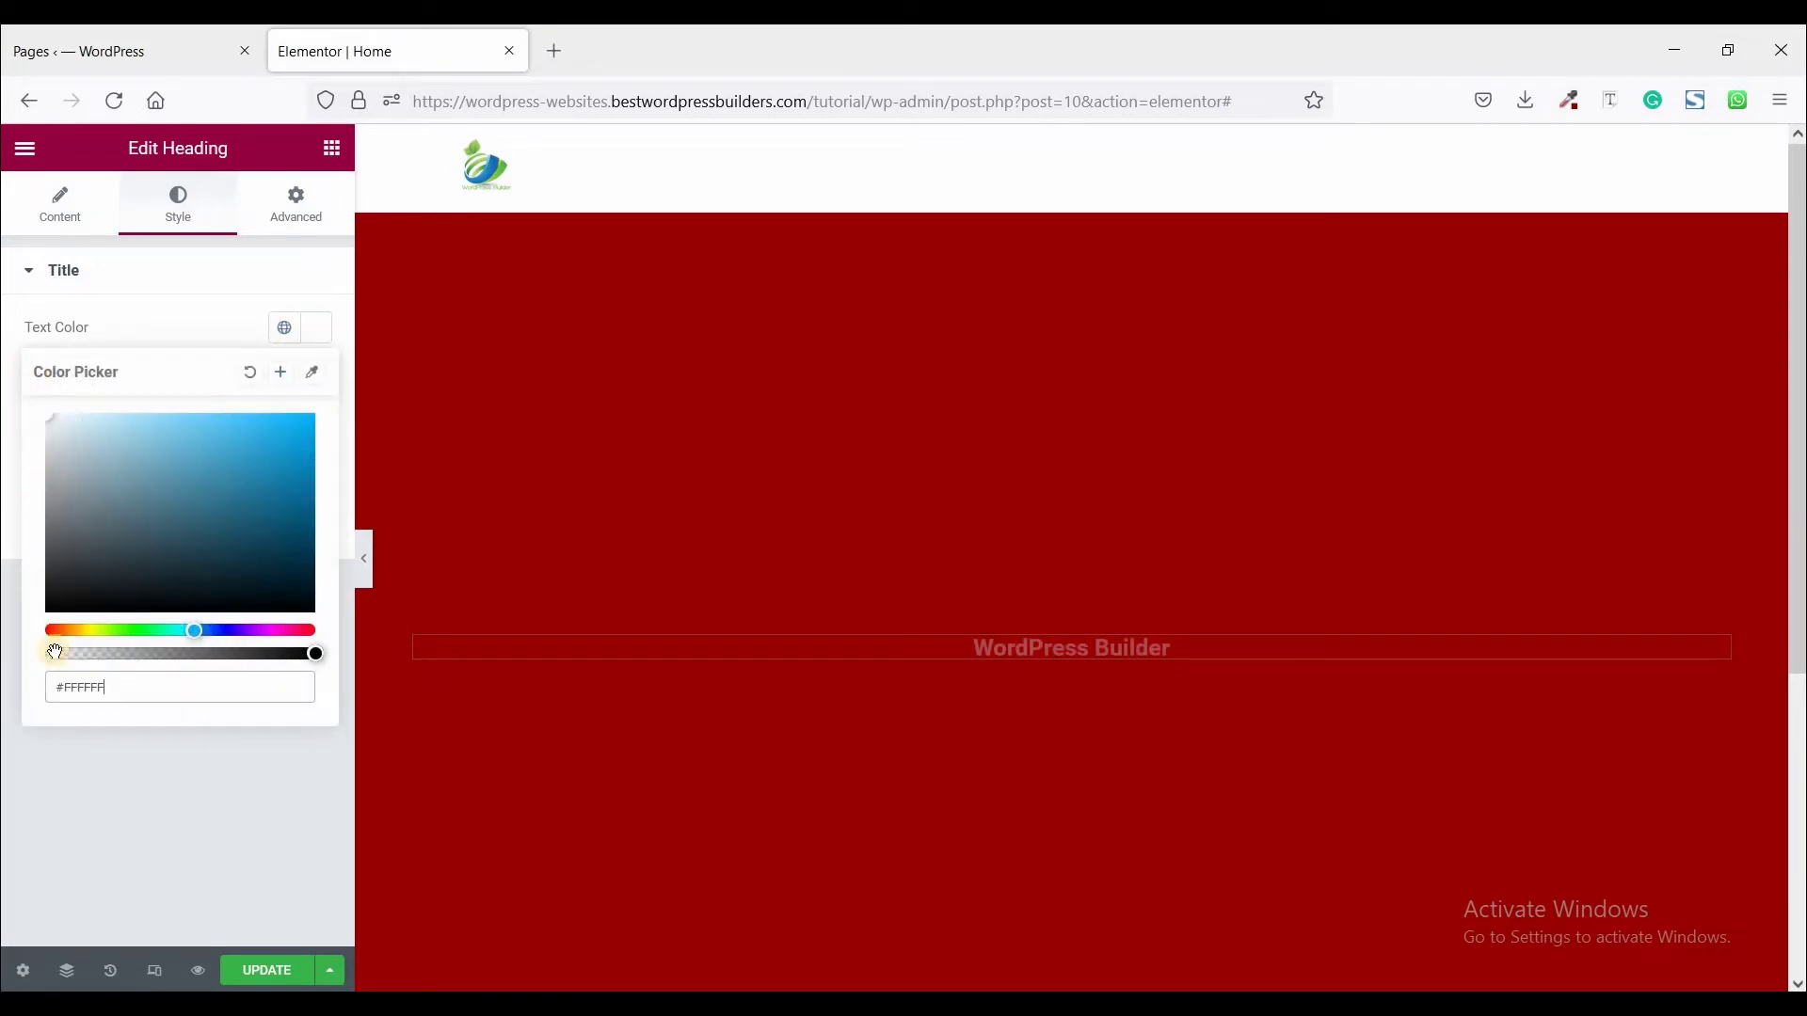
pyautogui.click(307, 387)
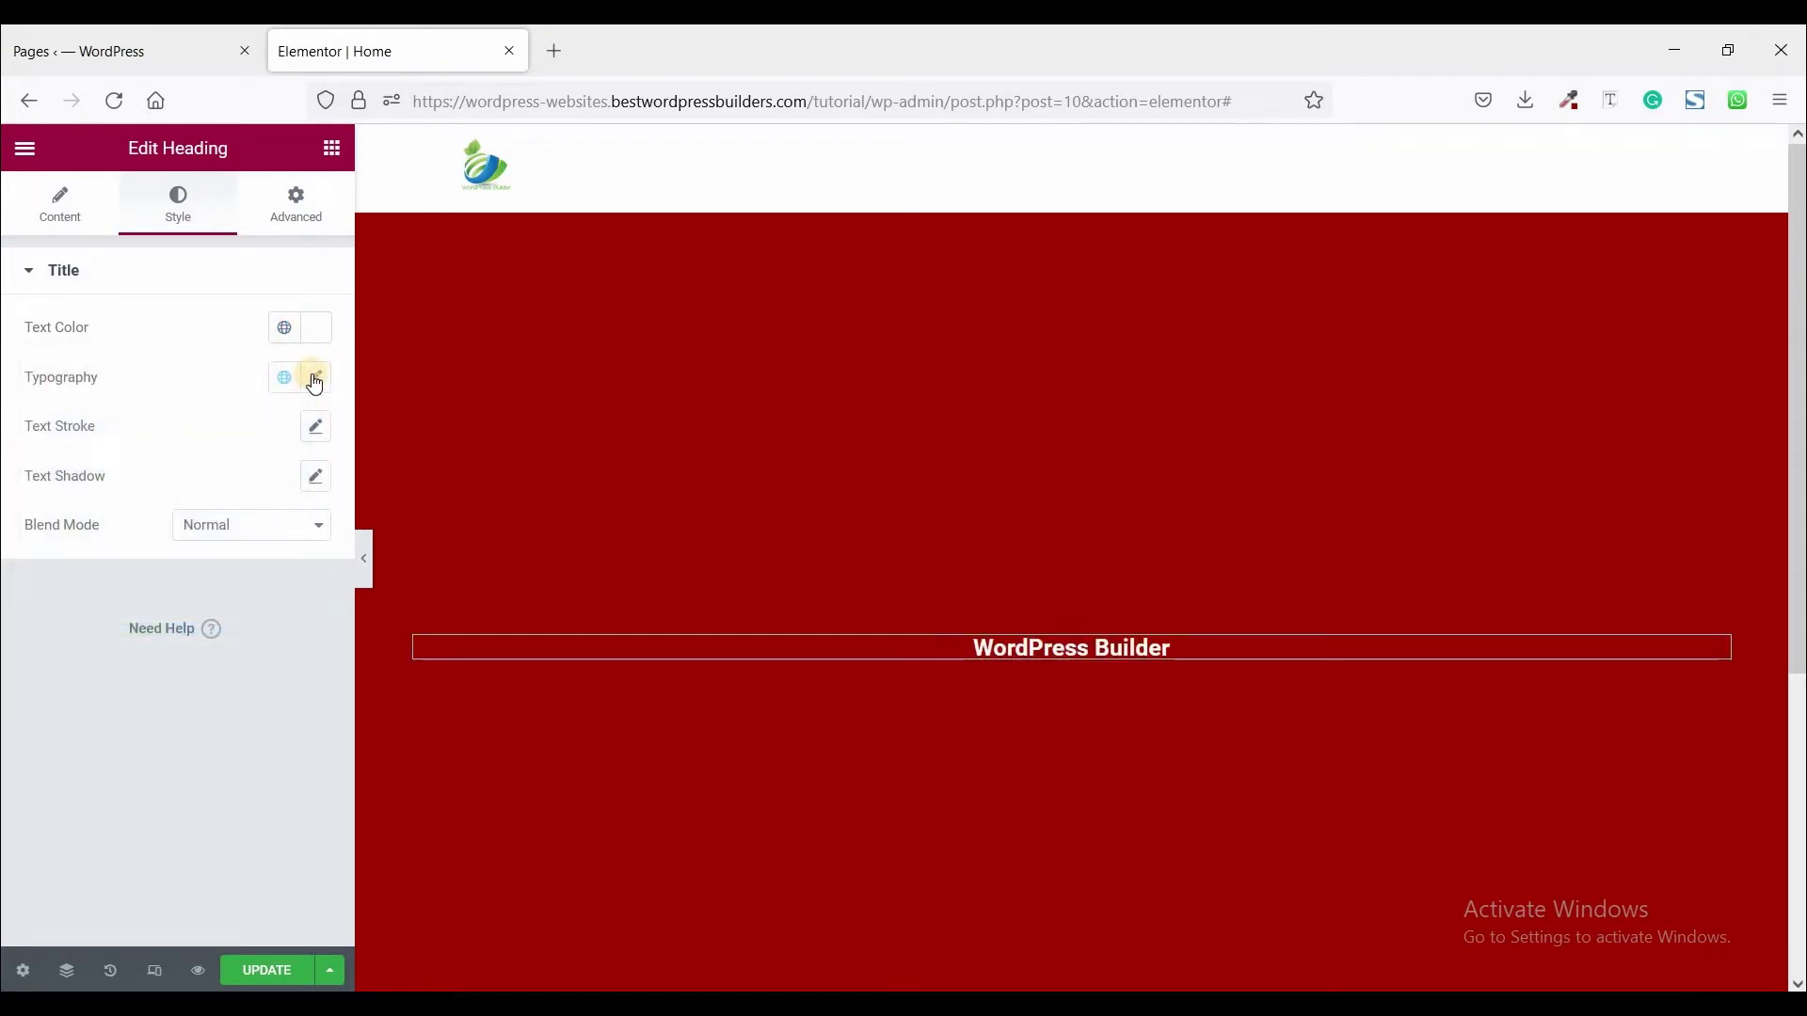
# - Set the heading typography to Poppins, weight 900, size 70 px
pyautogui.click(313, 379)
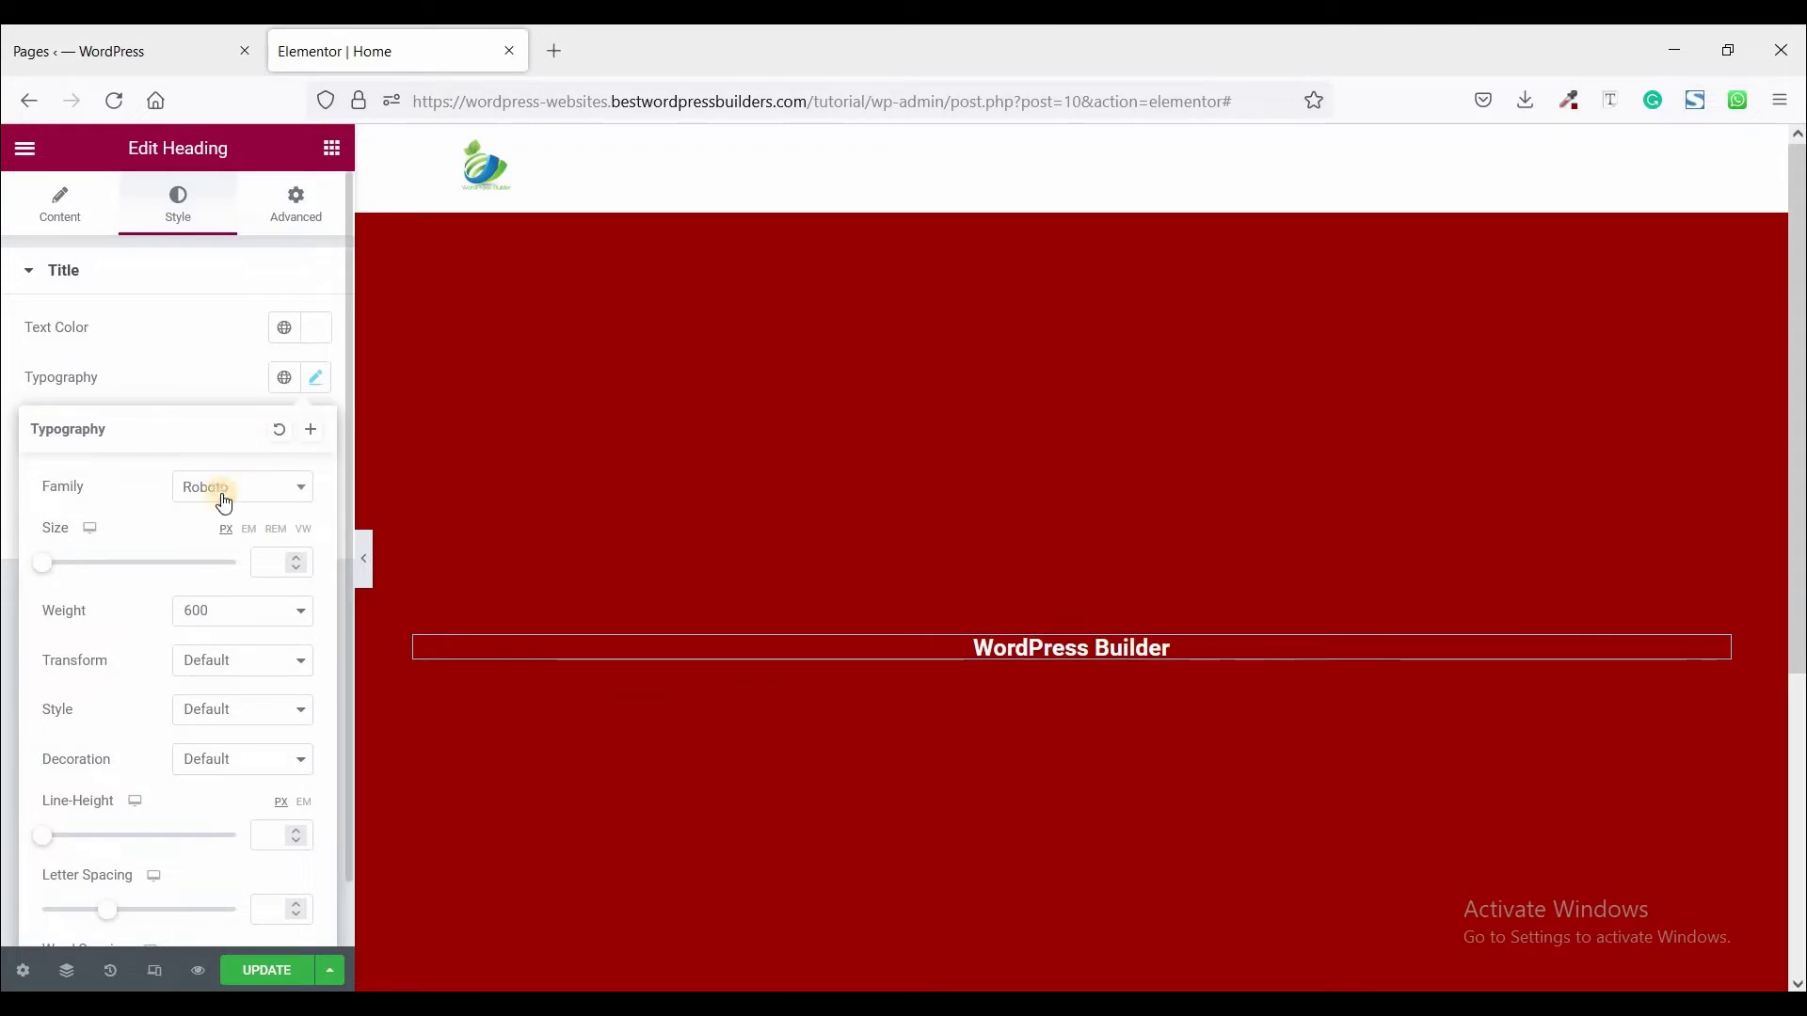
pyautogui.click(223, 486)
pyautogui.write('popp')
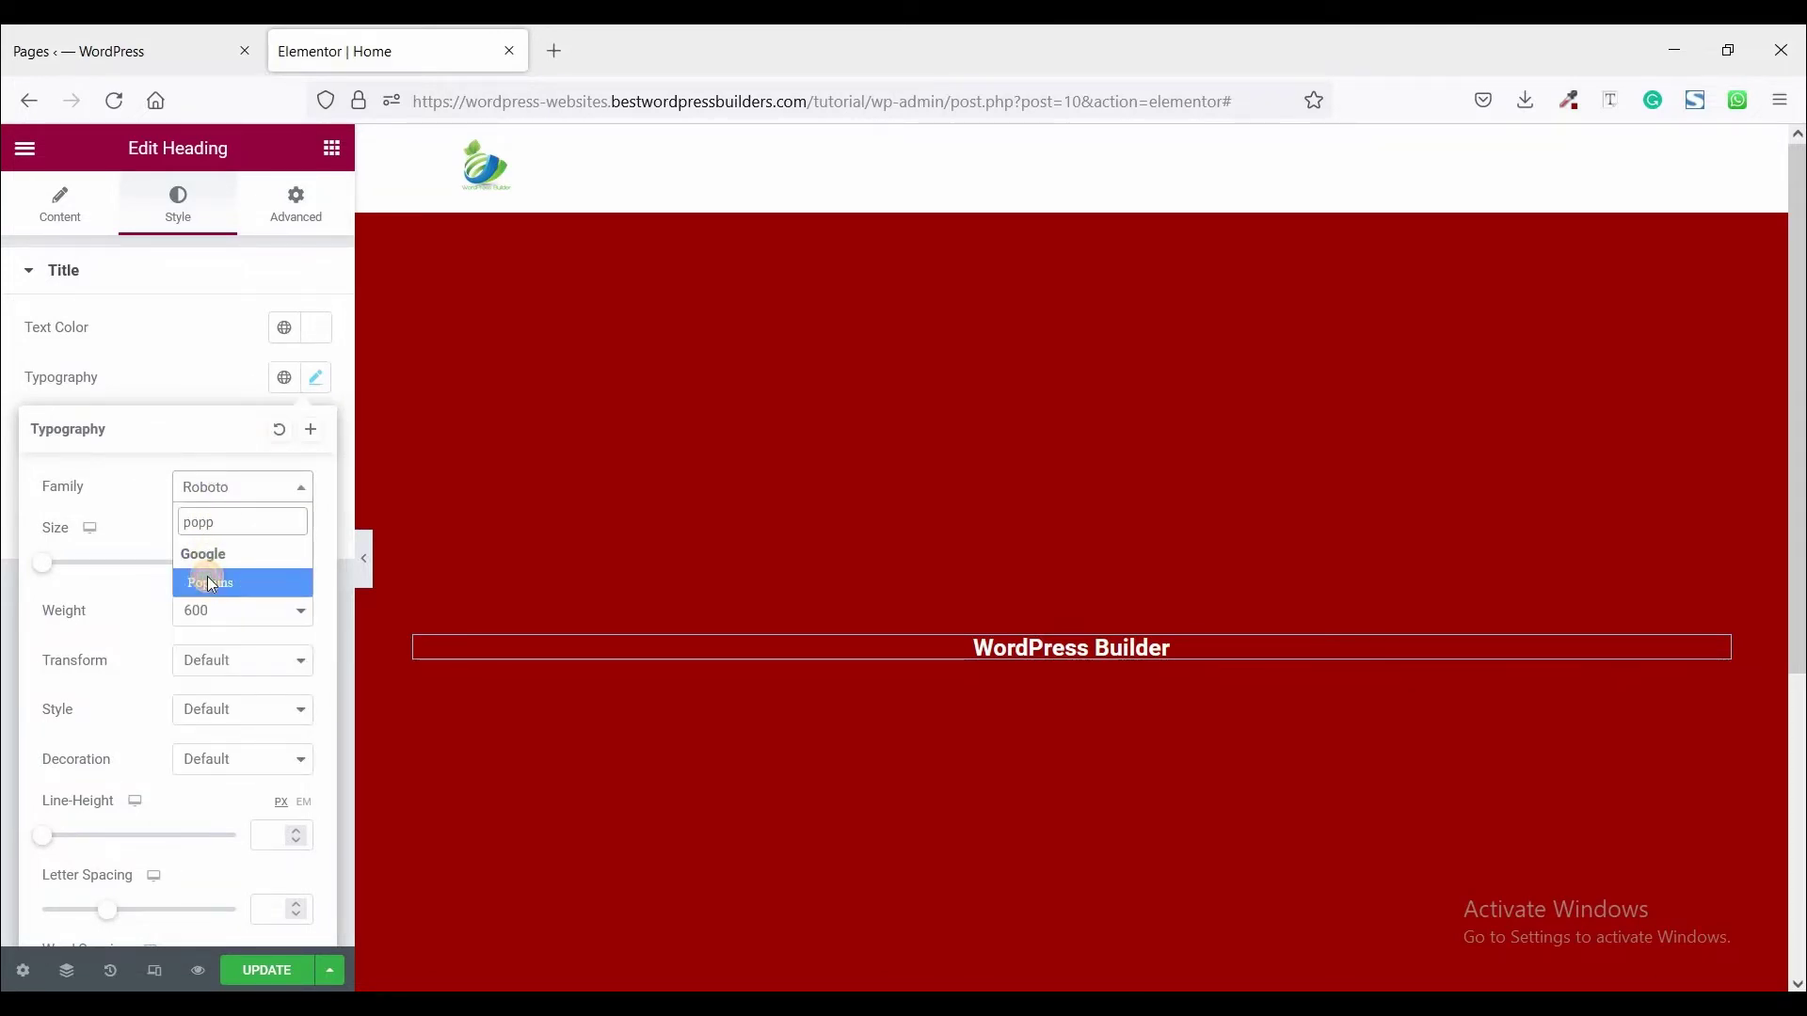
pyautogui.click(211, 585)
pyautogui.click(201, 610)
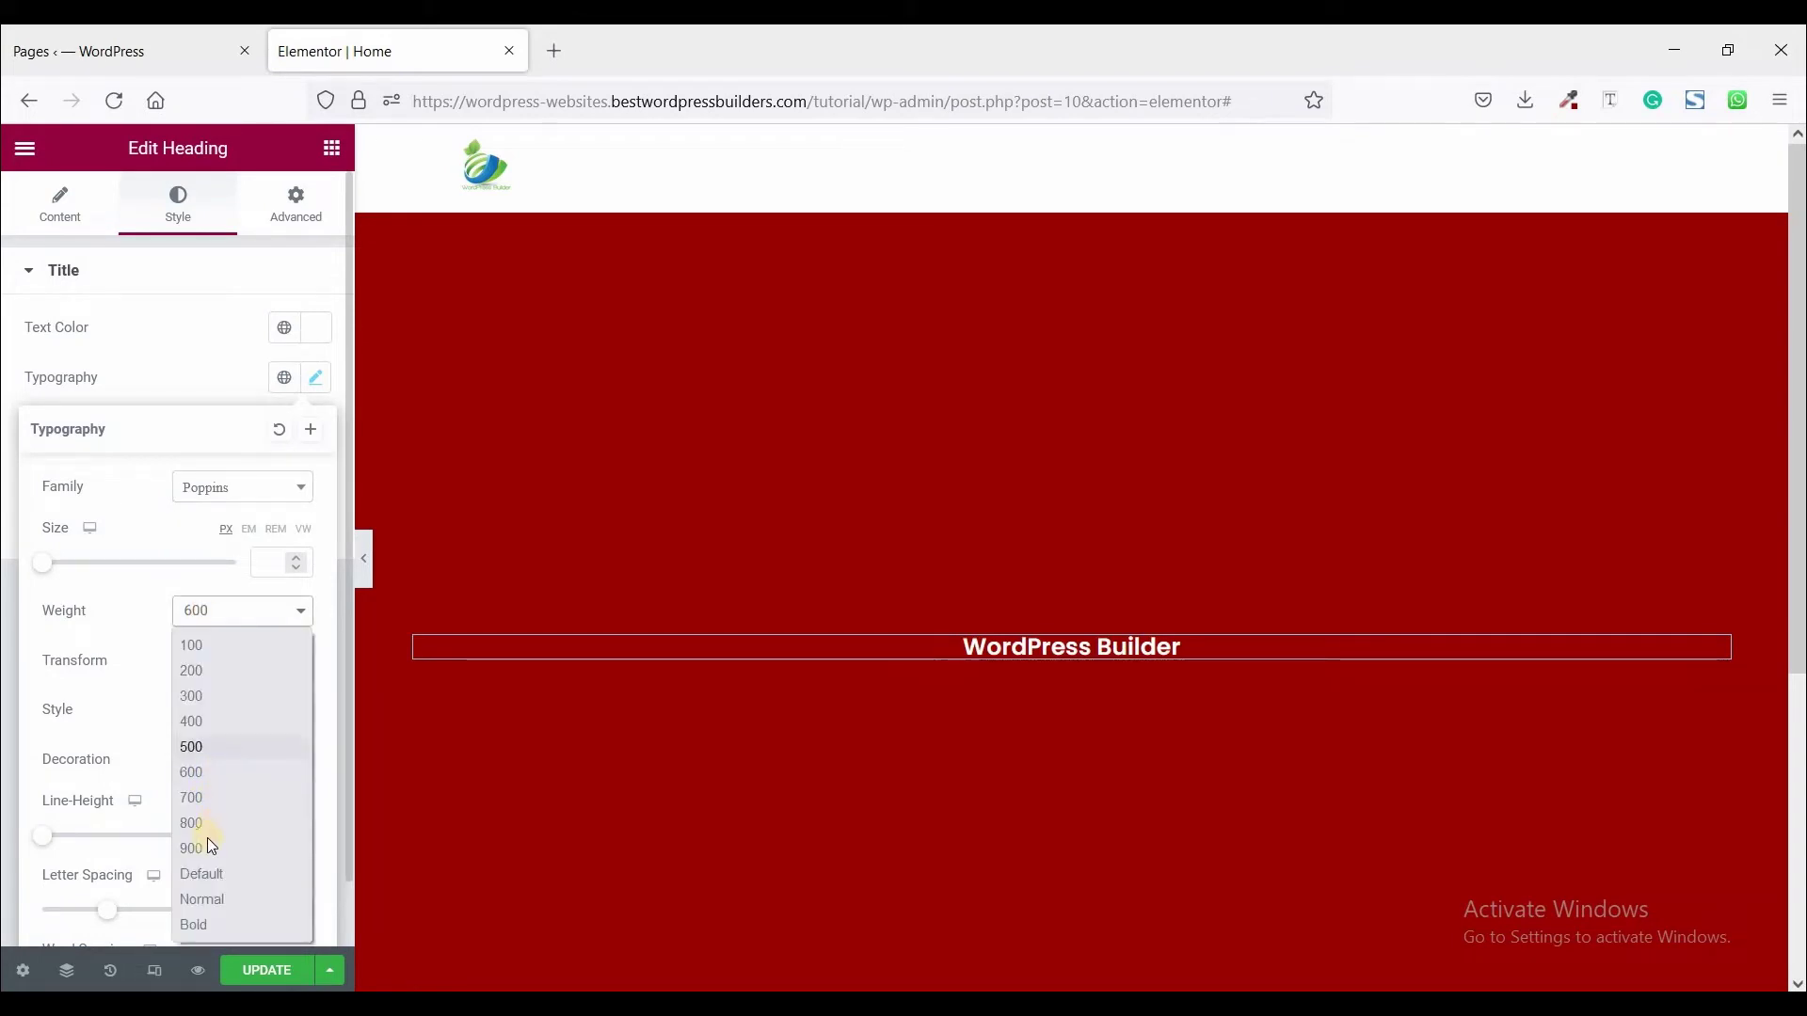
pyautogui.click(206, 843)
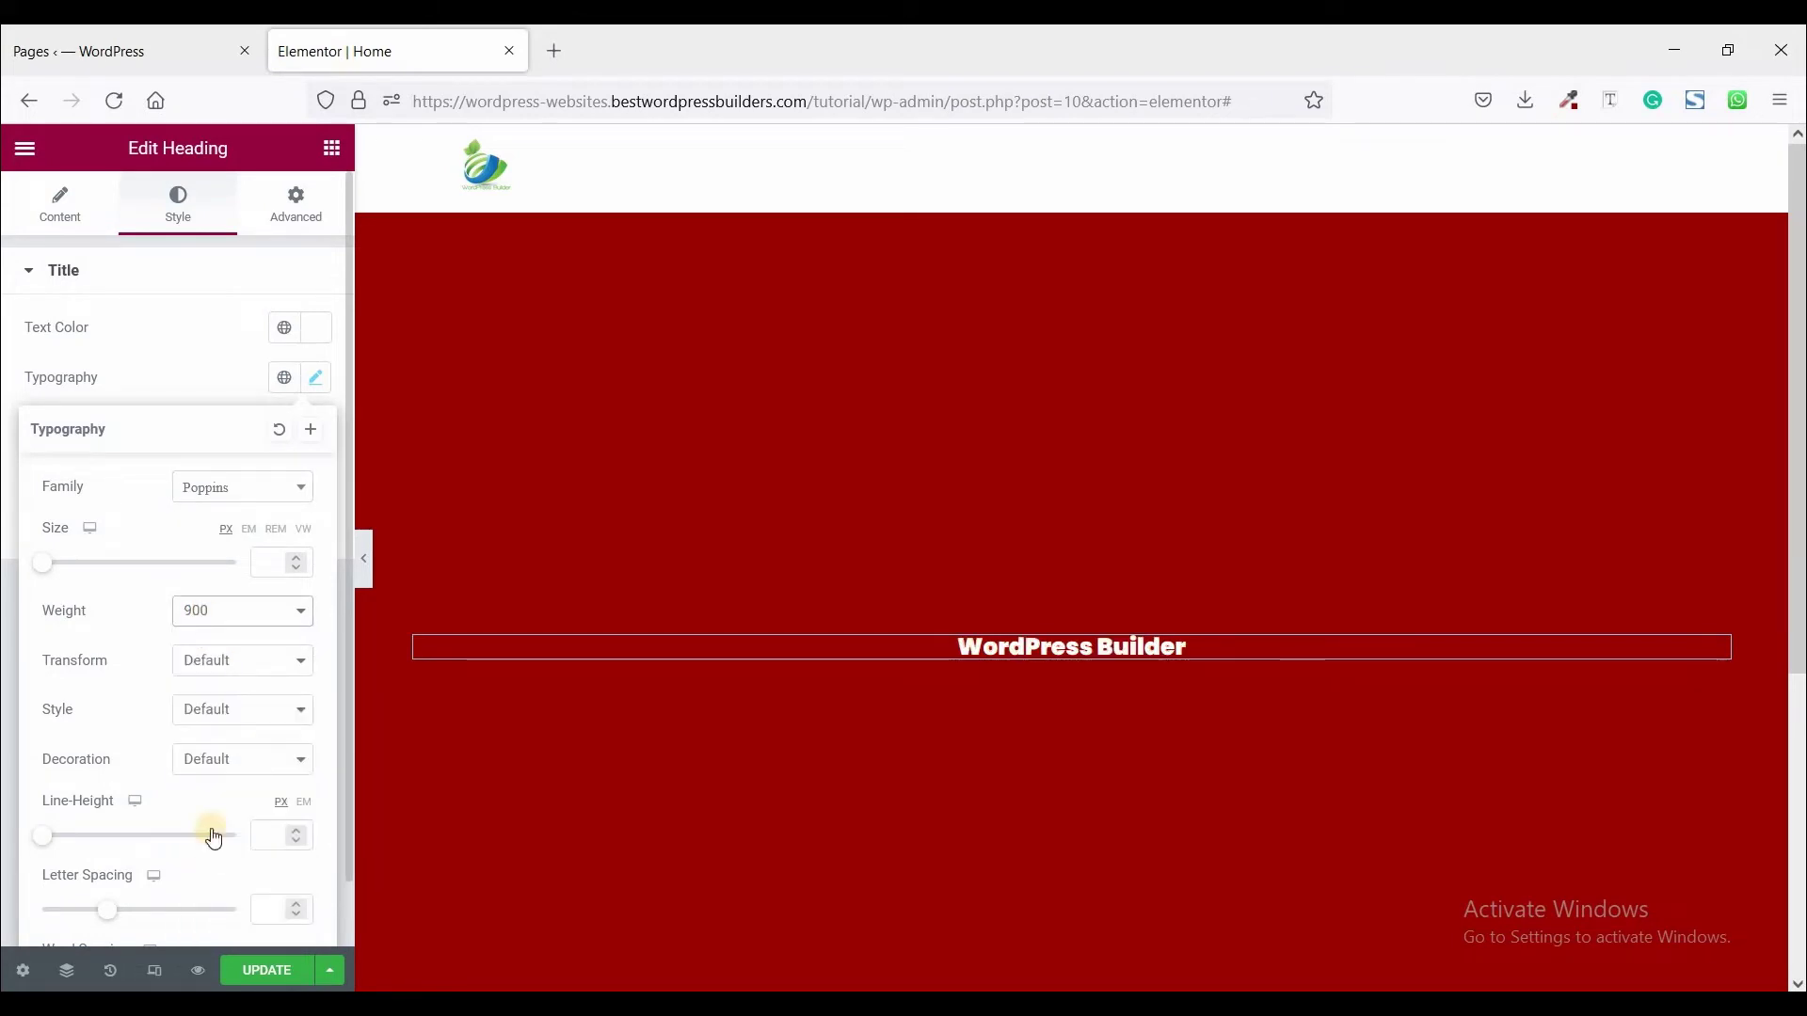
pyautogui.click(272, 563)
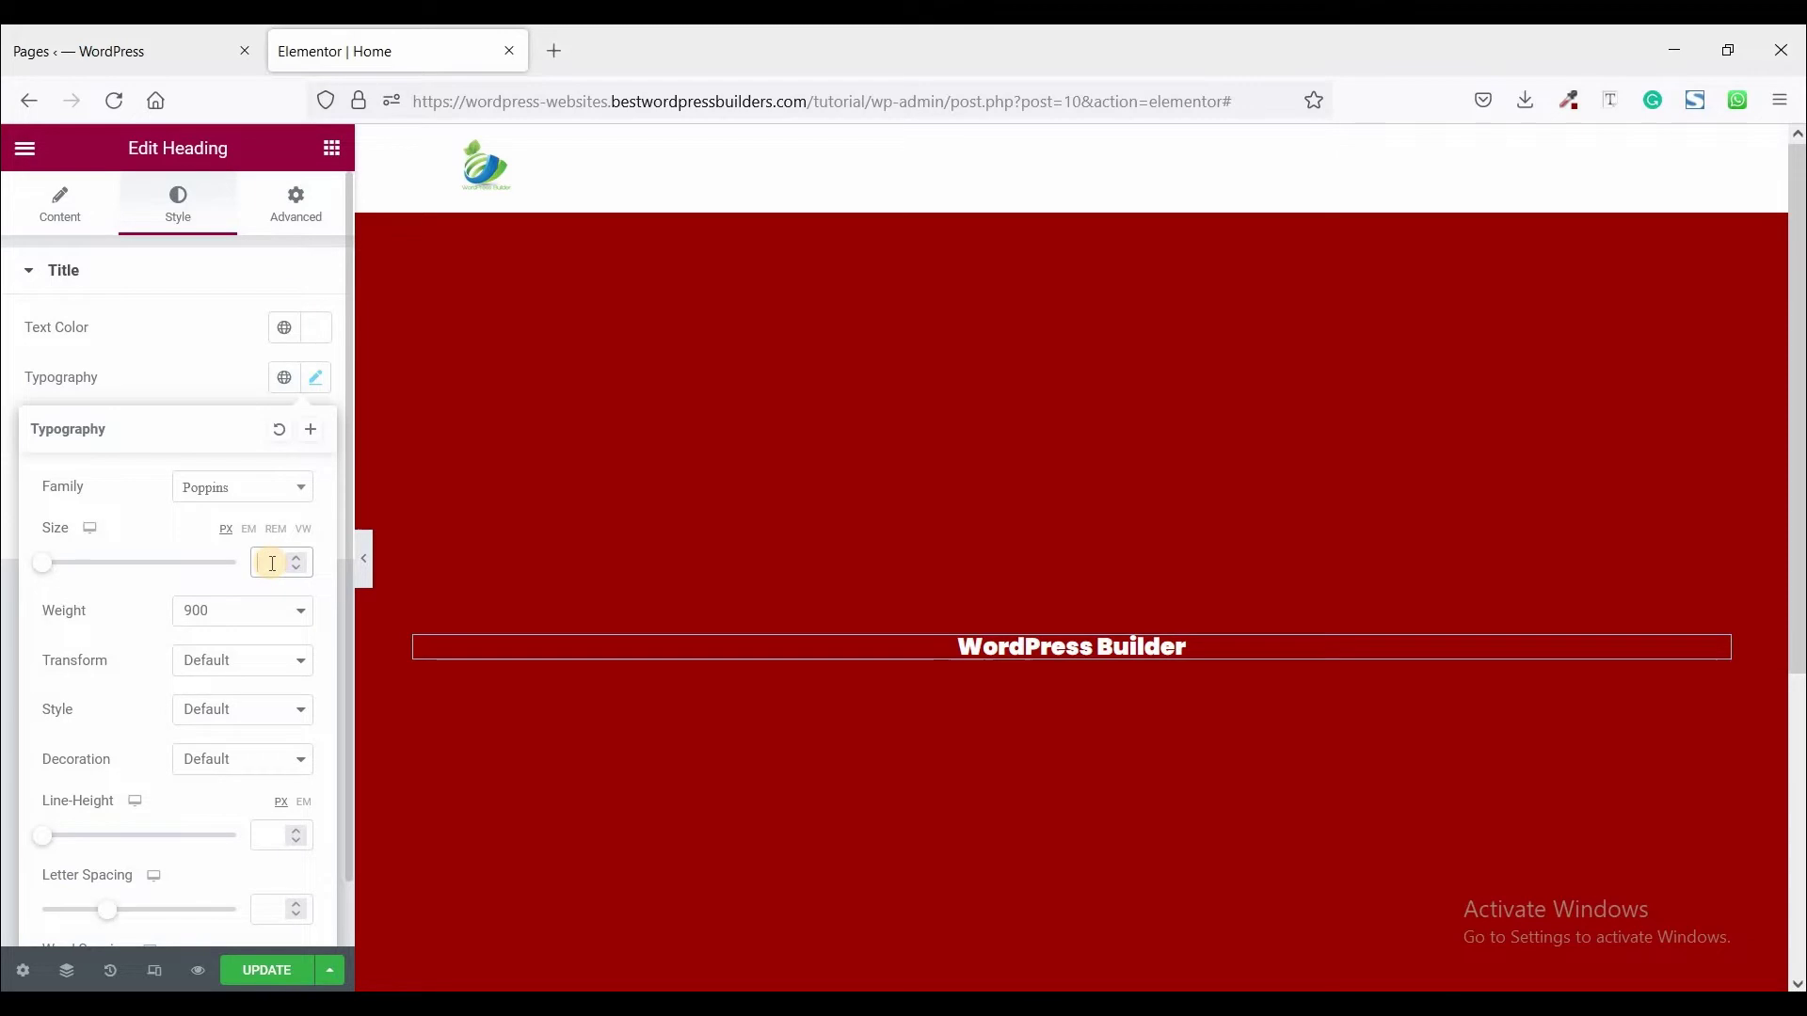
pyautogui.write('70')
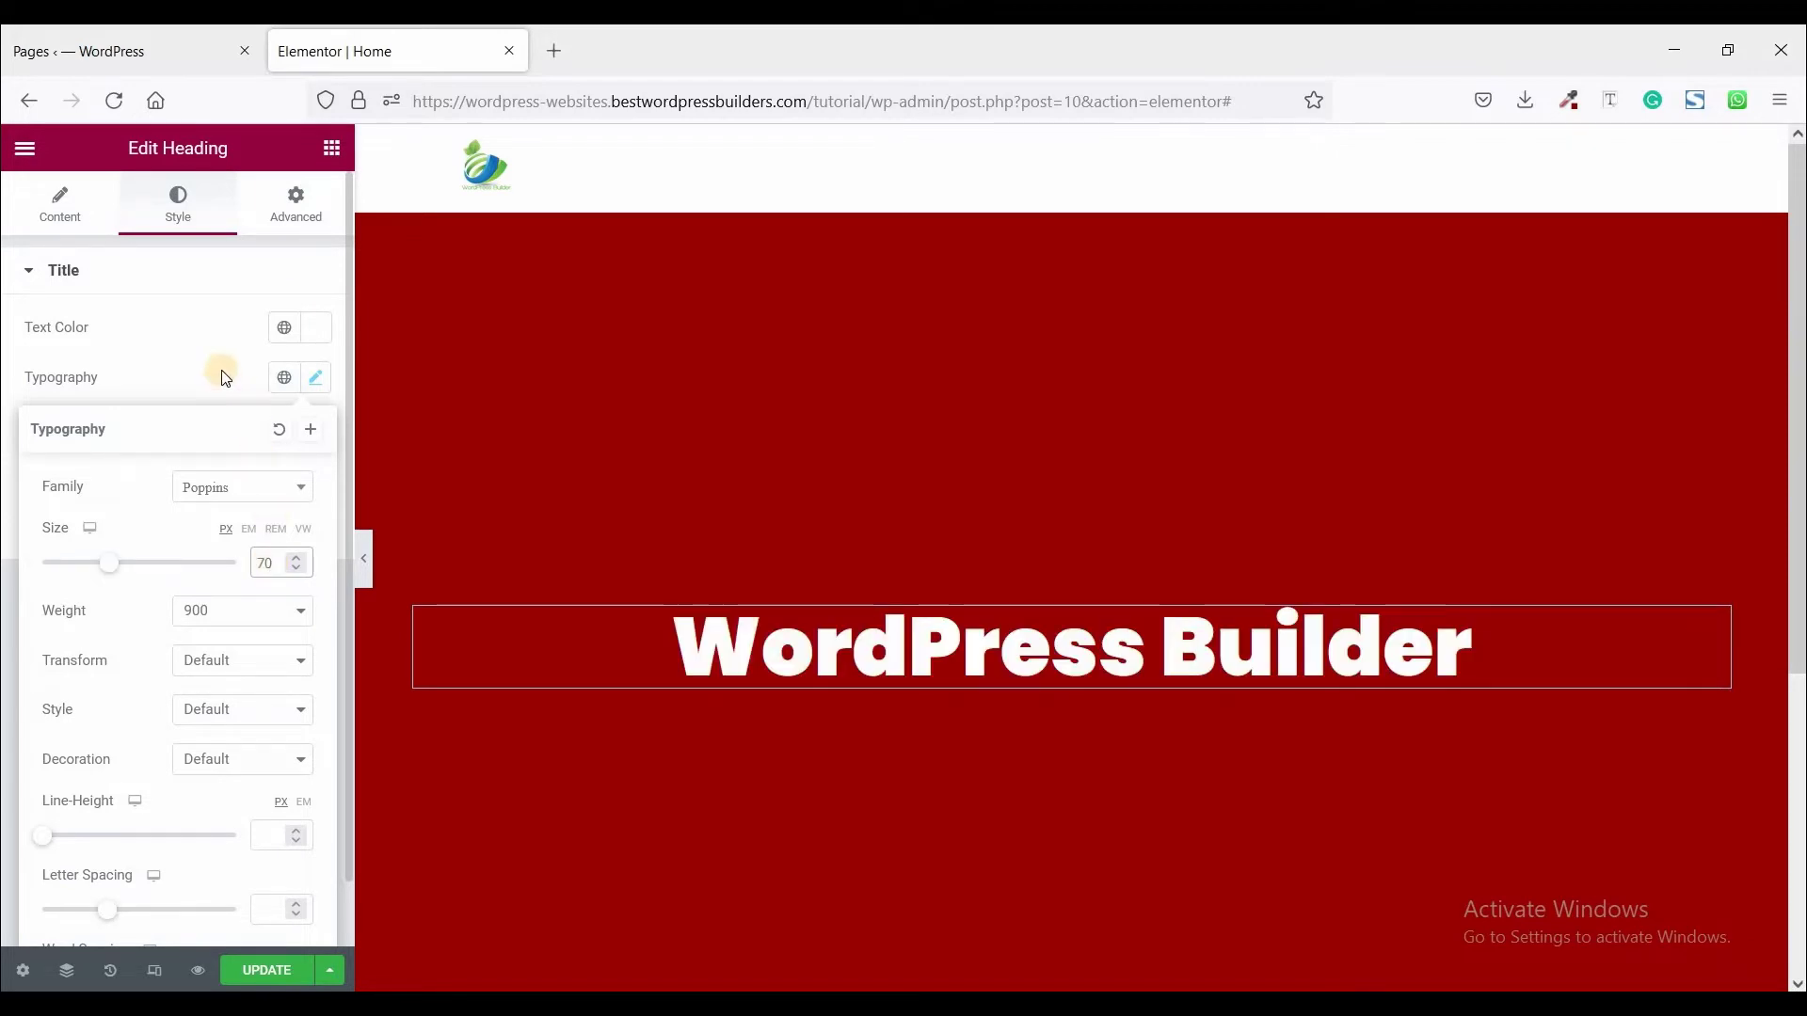
pyautogui.click(259, 261)
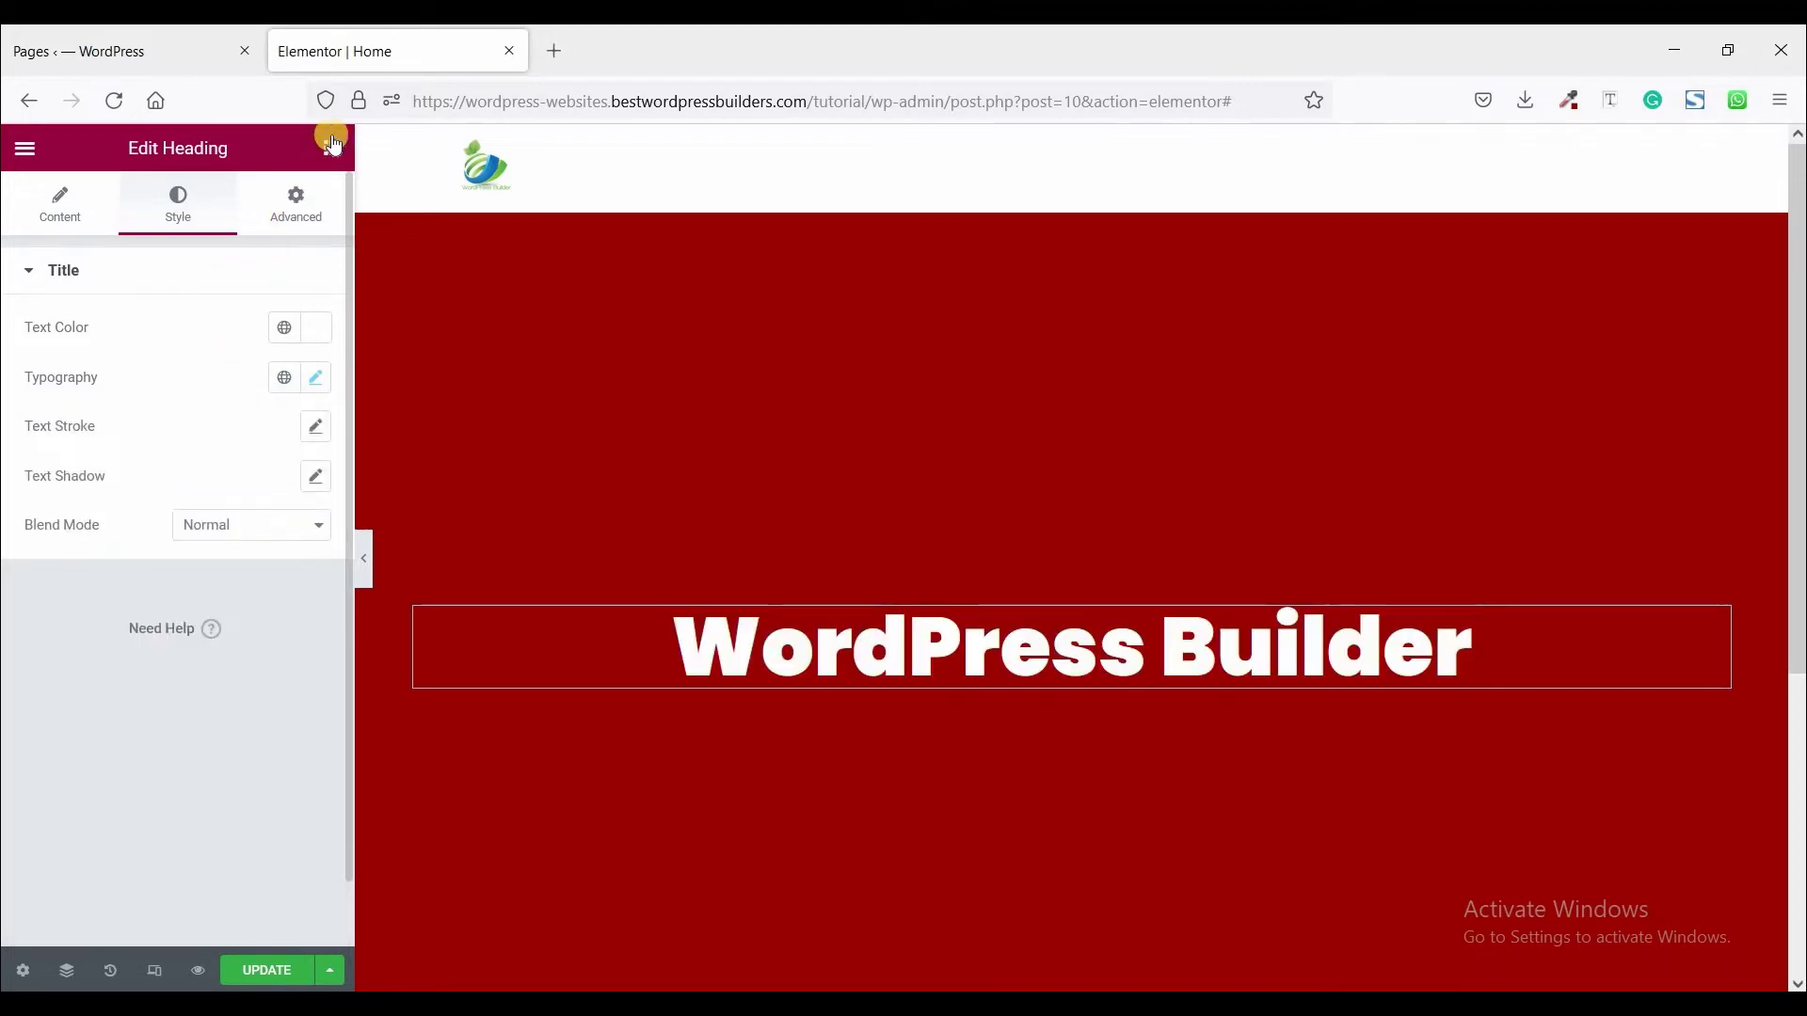
# - Add a centred 'A TO Z WORDPRESS TUTORIALS' heading below the main title
pyautogui.moveTo(264, 433); pyautogui.dragTo(796, 678)
pyautogui.moveTo(226, 354); pyautogui.dragTo(4, 352)
pyautogui.write('A TO Z WORDPRE')
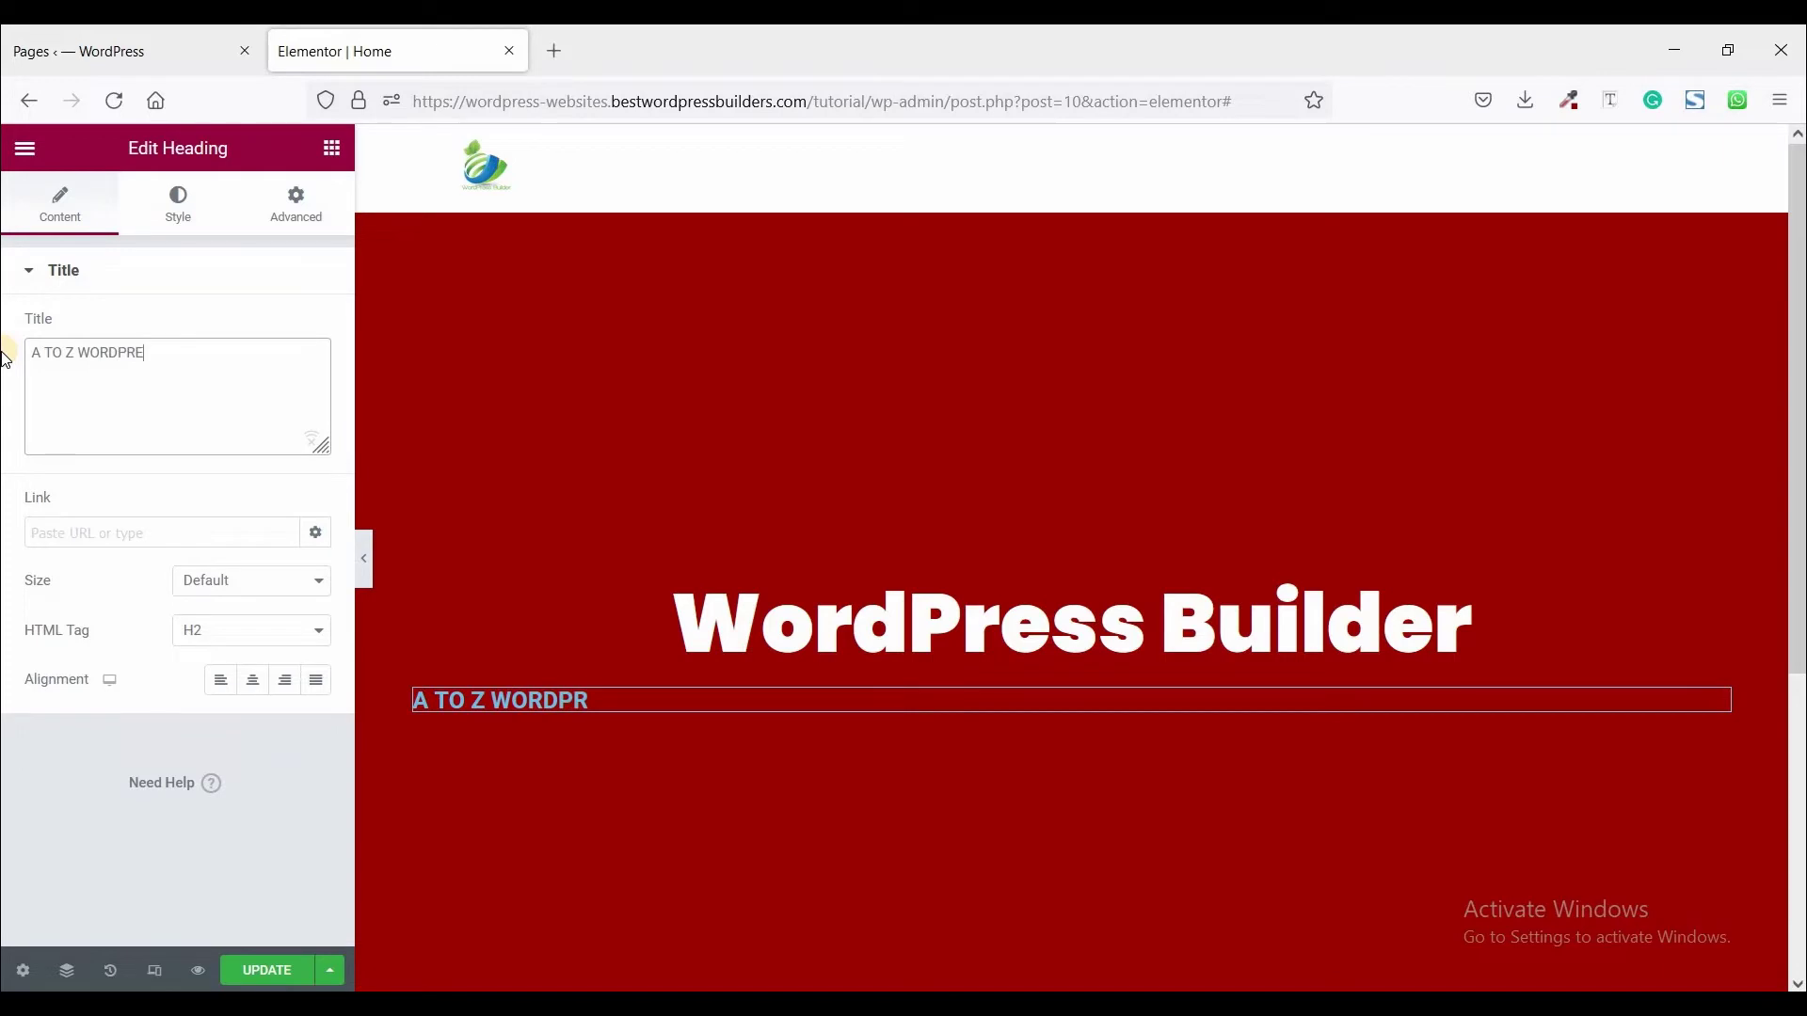
pyautogui.write('SS TUTOR')
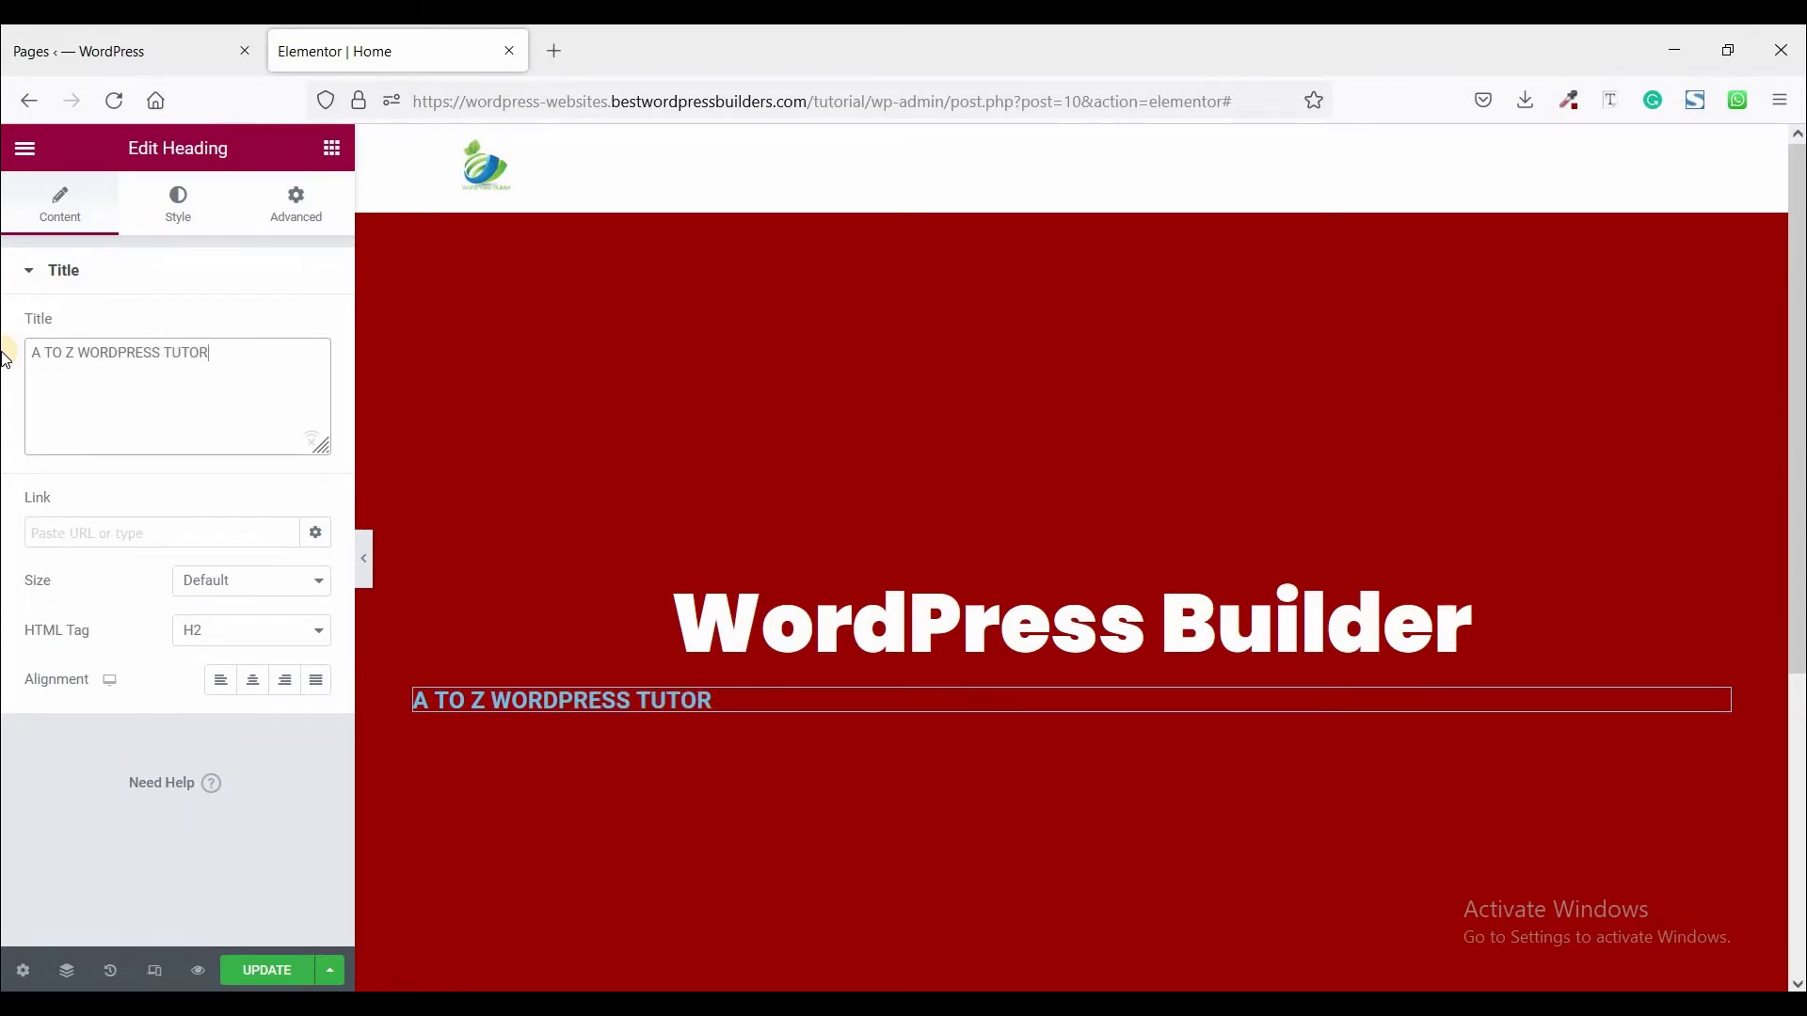
pyautogui.write('IALS')
pyautogui.click(252, 680)
# - Set the subtitle's text colour to near-white #F1F1F1
pyautogui.click(181, 201)
pyautogui.click(313, 329)
pyautogui.moveTo(71, 415); pyautogui.dragTo(6, 421)
pyautogui.click(314, 375)
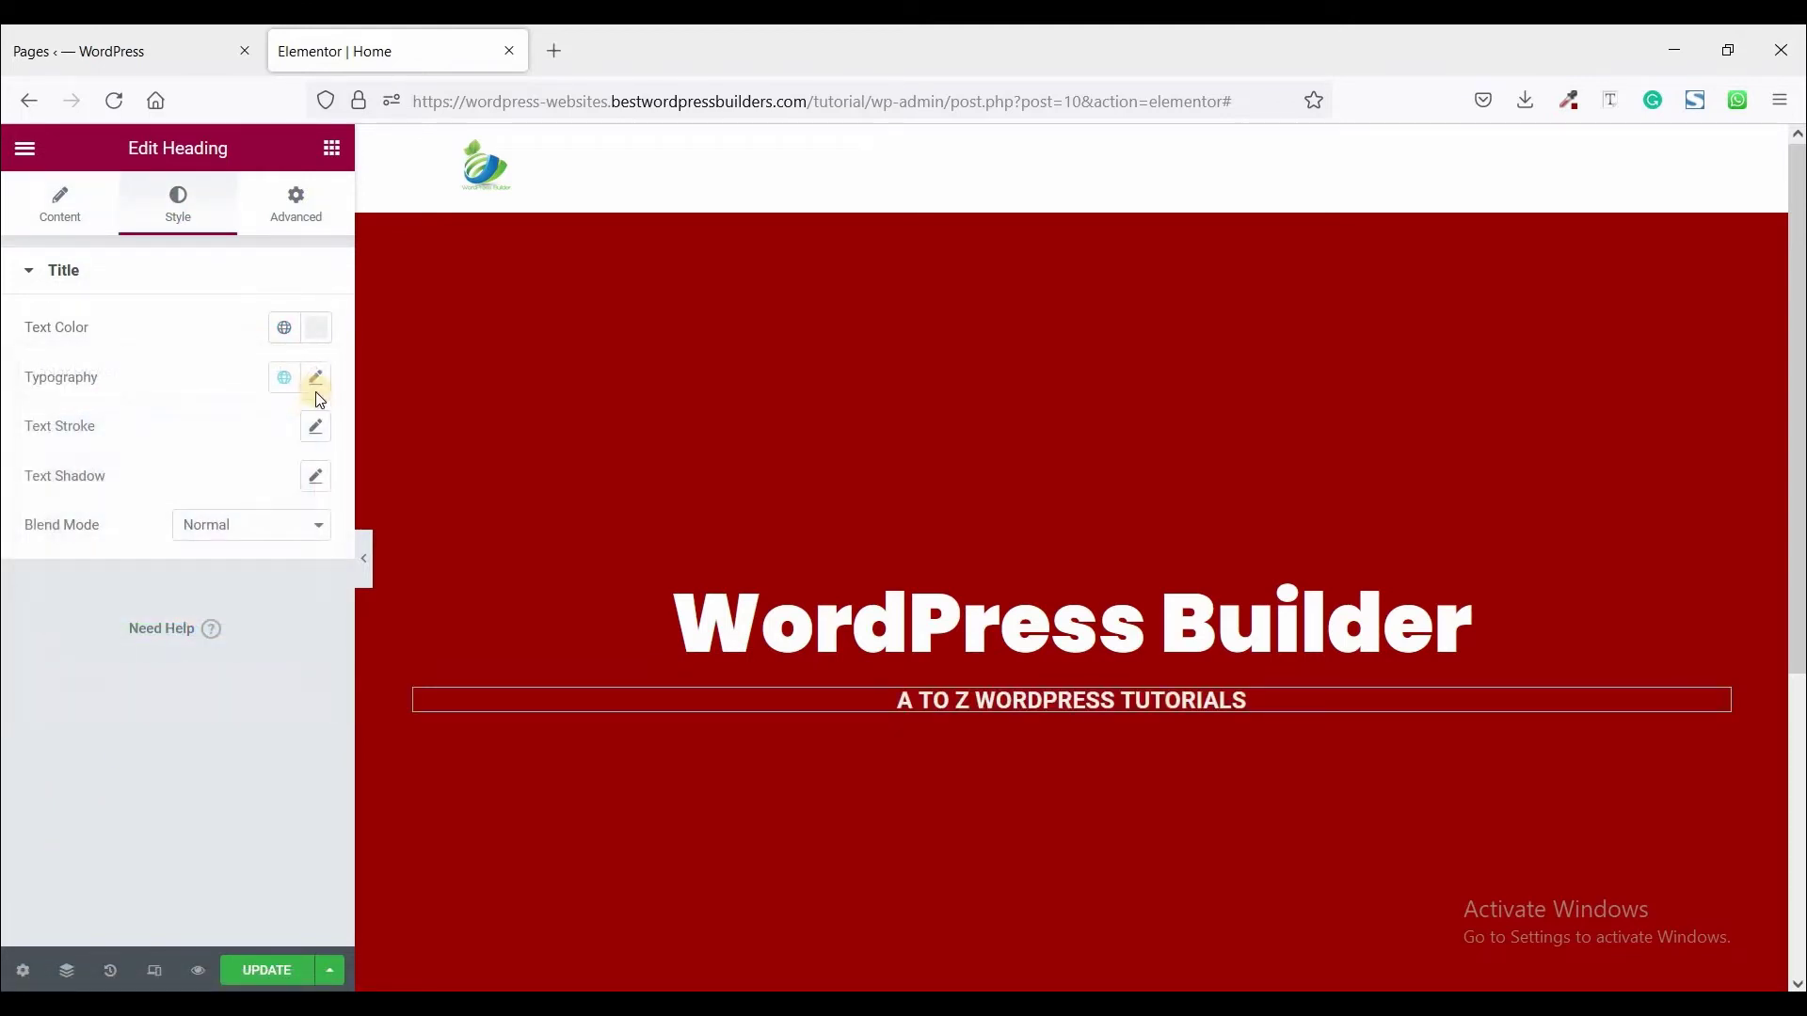
# - Set the subtitle typography to Montserrat at size 20
pyautogui.click(318, 379)
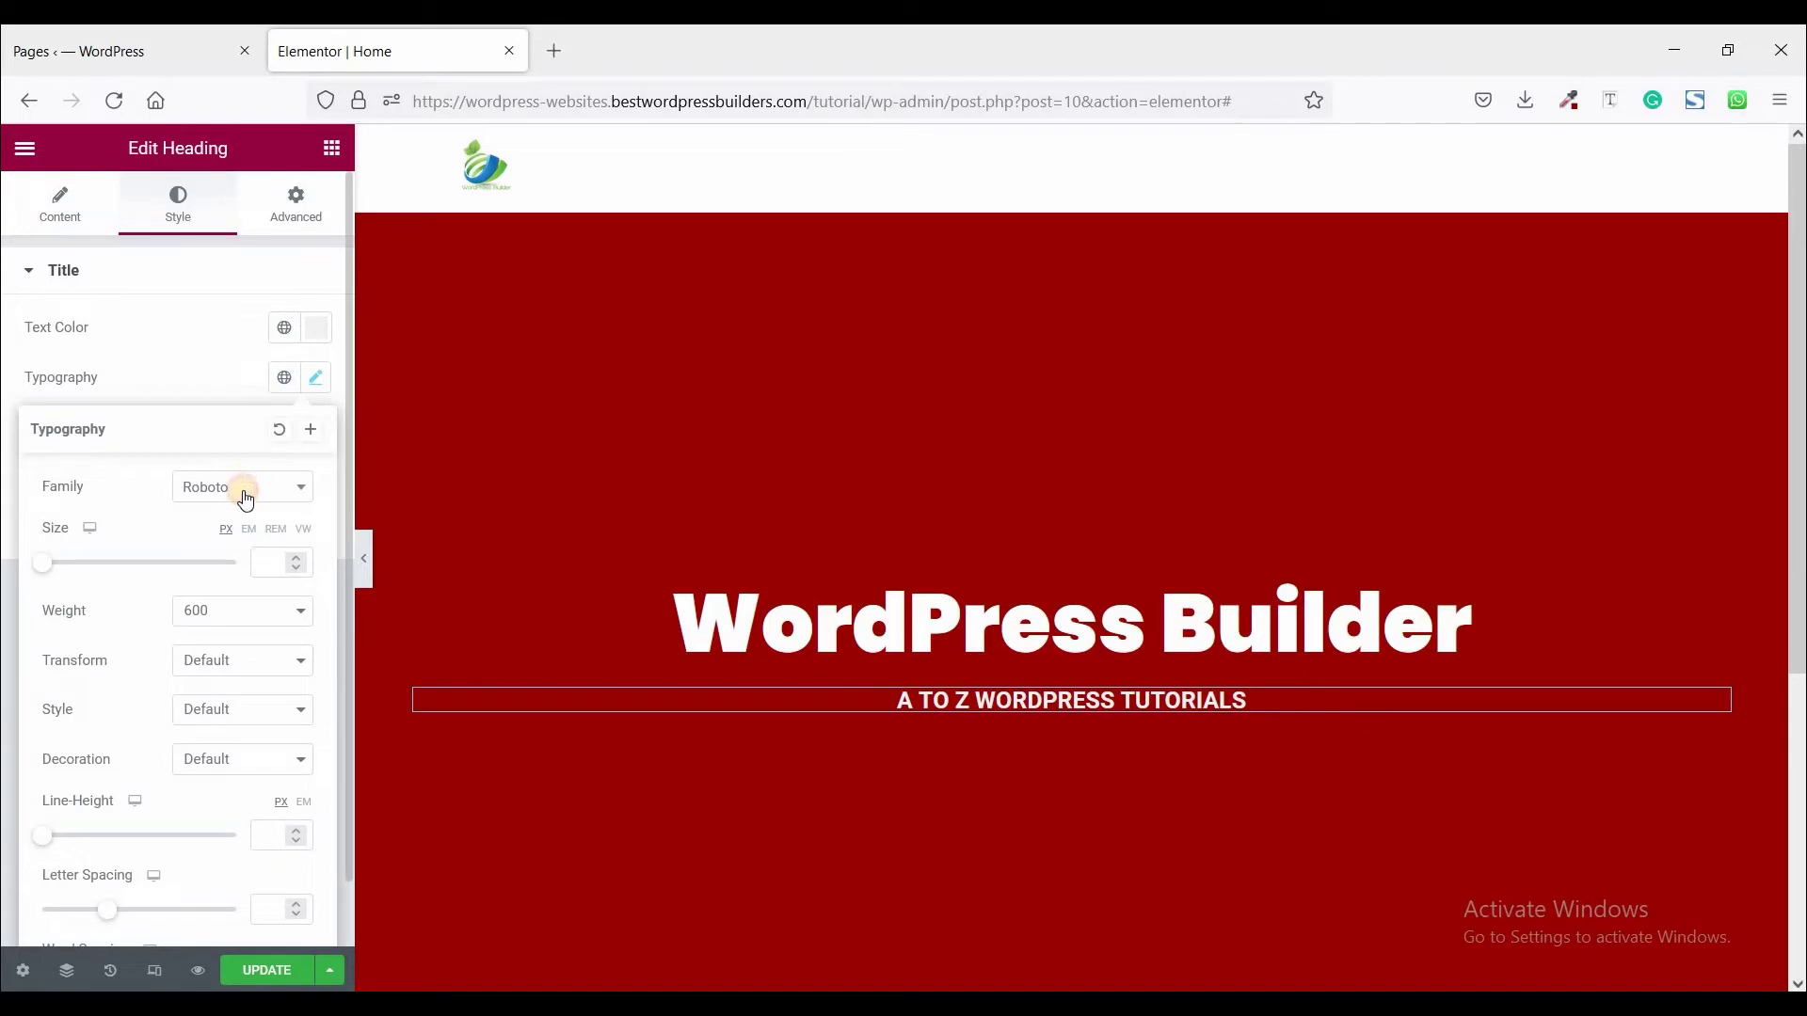
pyautogui.click(240, 486)
pyautogui.write('mo')
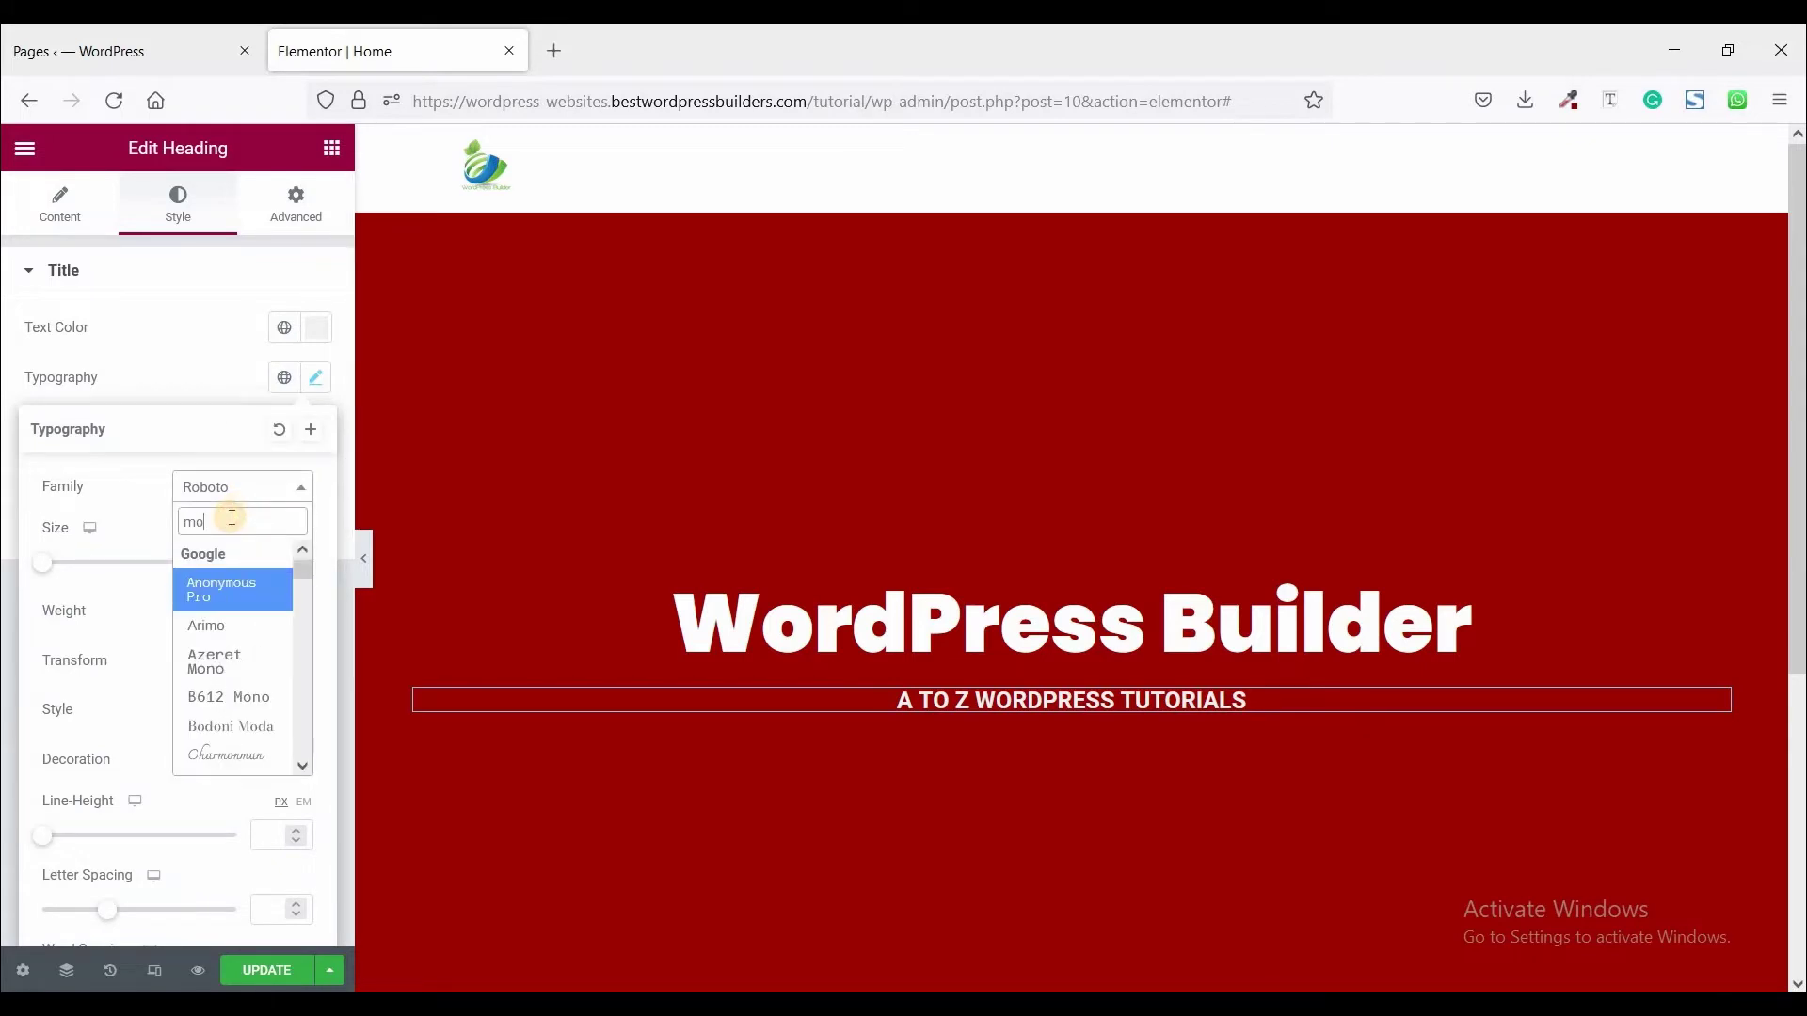
pyautogui.write('nt')
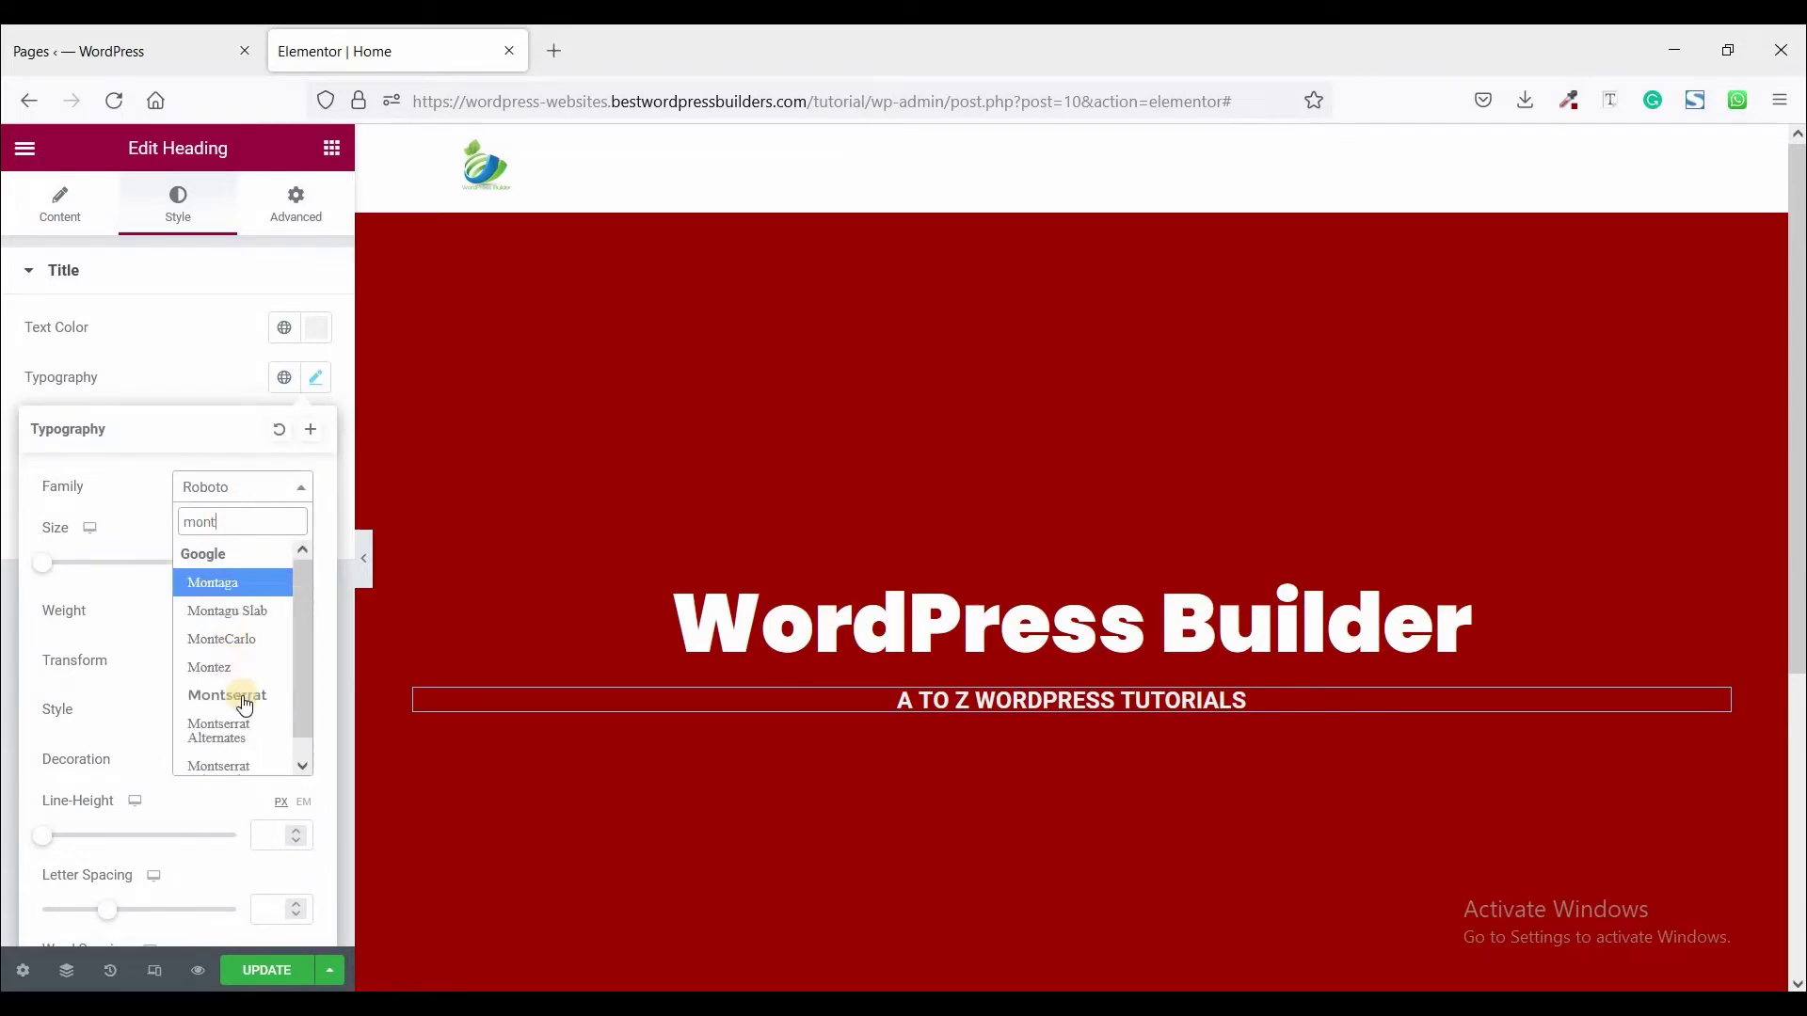
pyautogui.click(234, 693)
pyautogui.click(271, 566)
pyautogui.write('2')
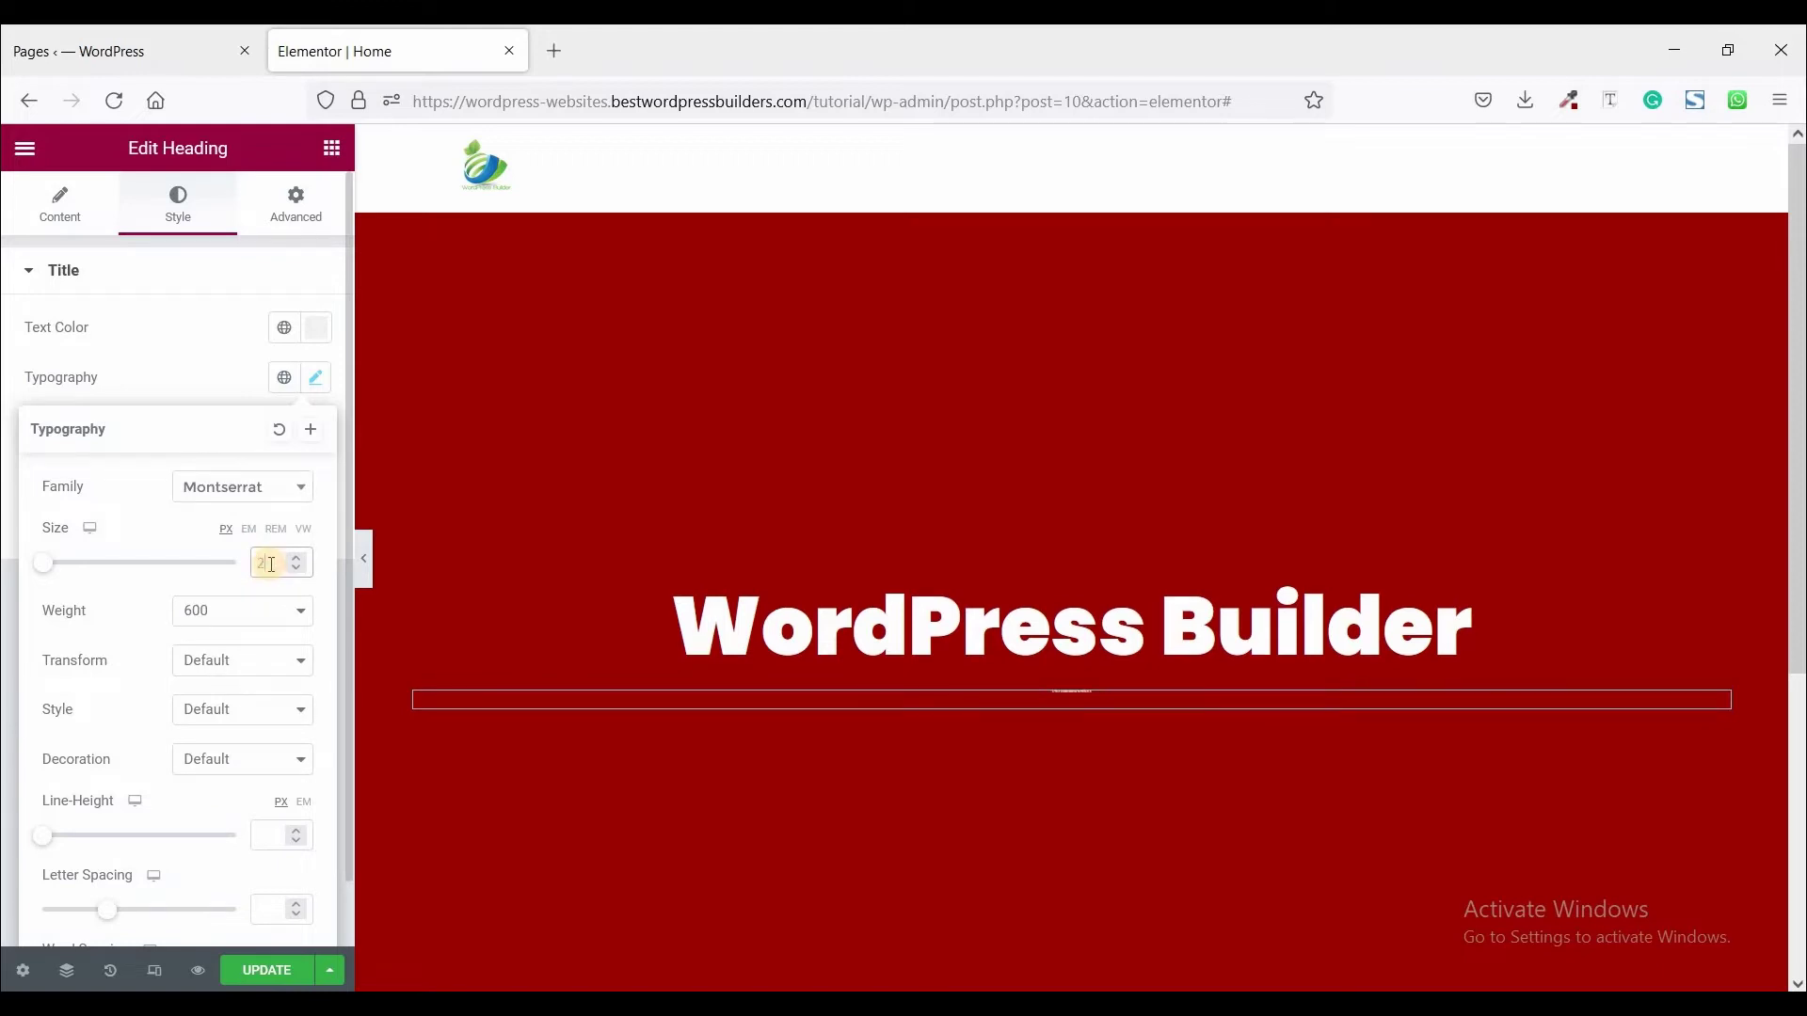
pyautogui.write('0')
pyautogui.click(179, 341)
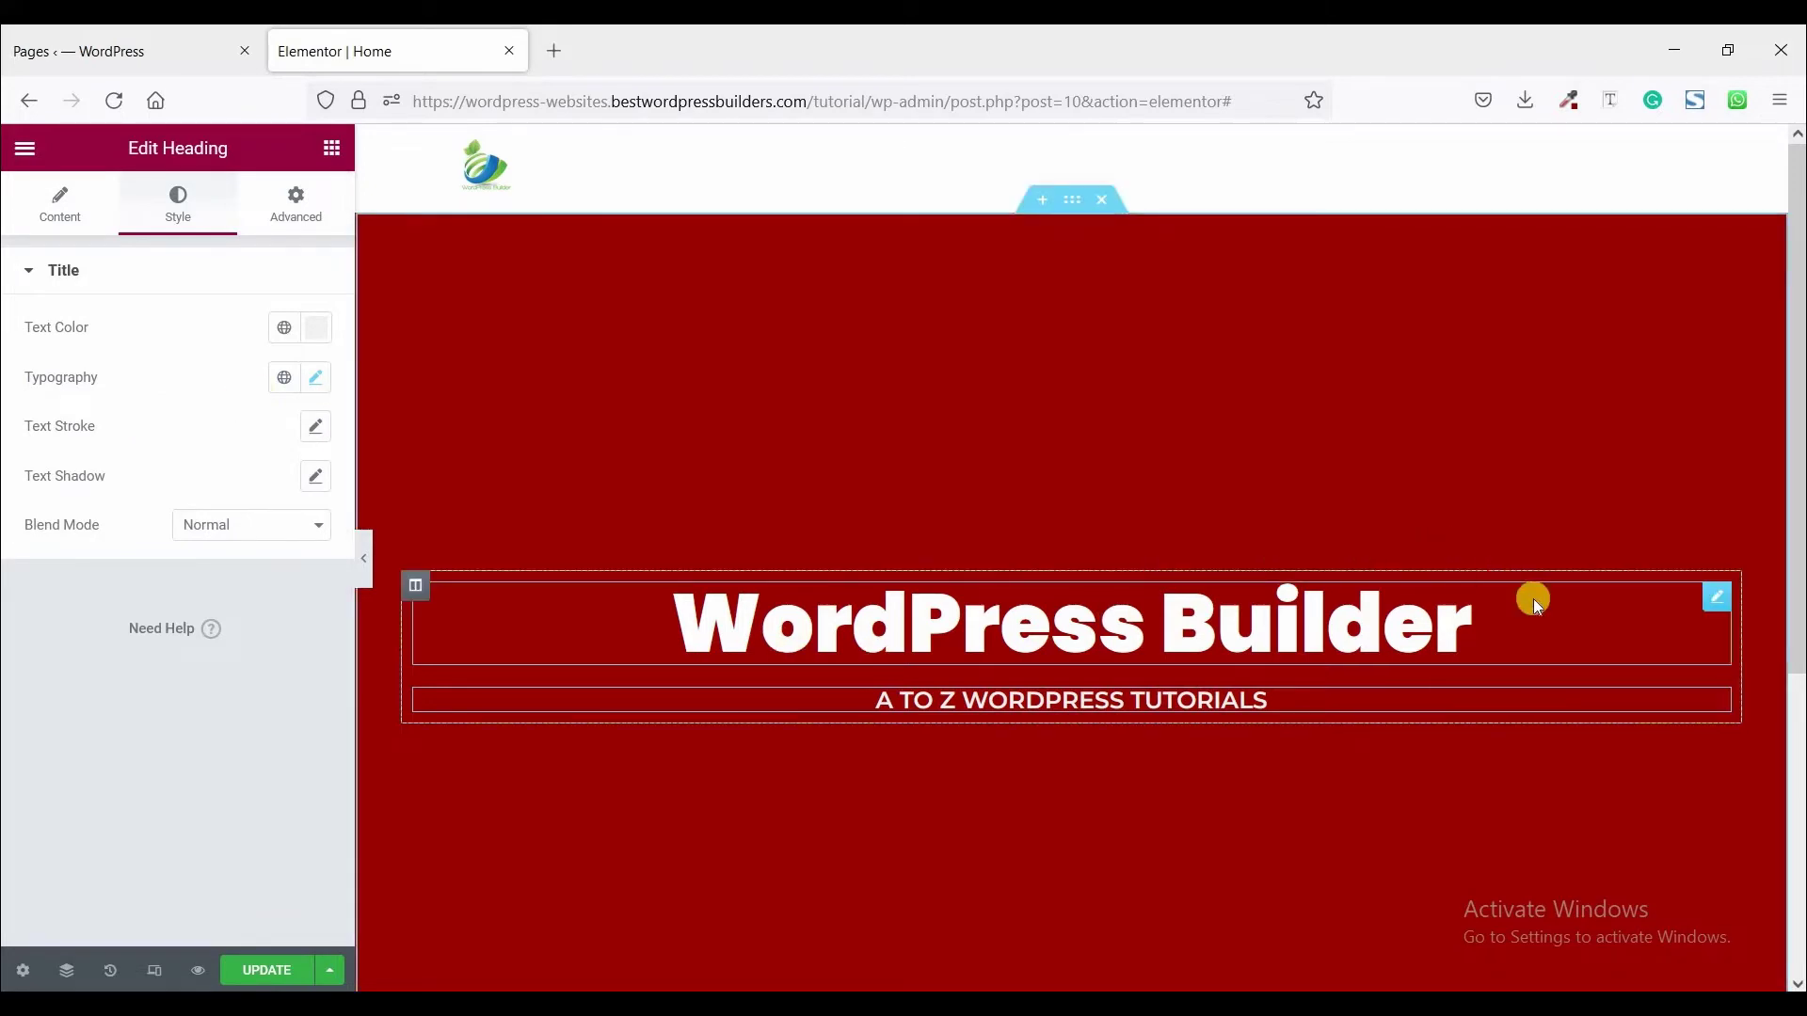
# - Select the main heading and expand its Advanced > Custom CSS section
pyautogui.click(1718, 600)
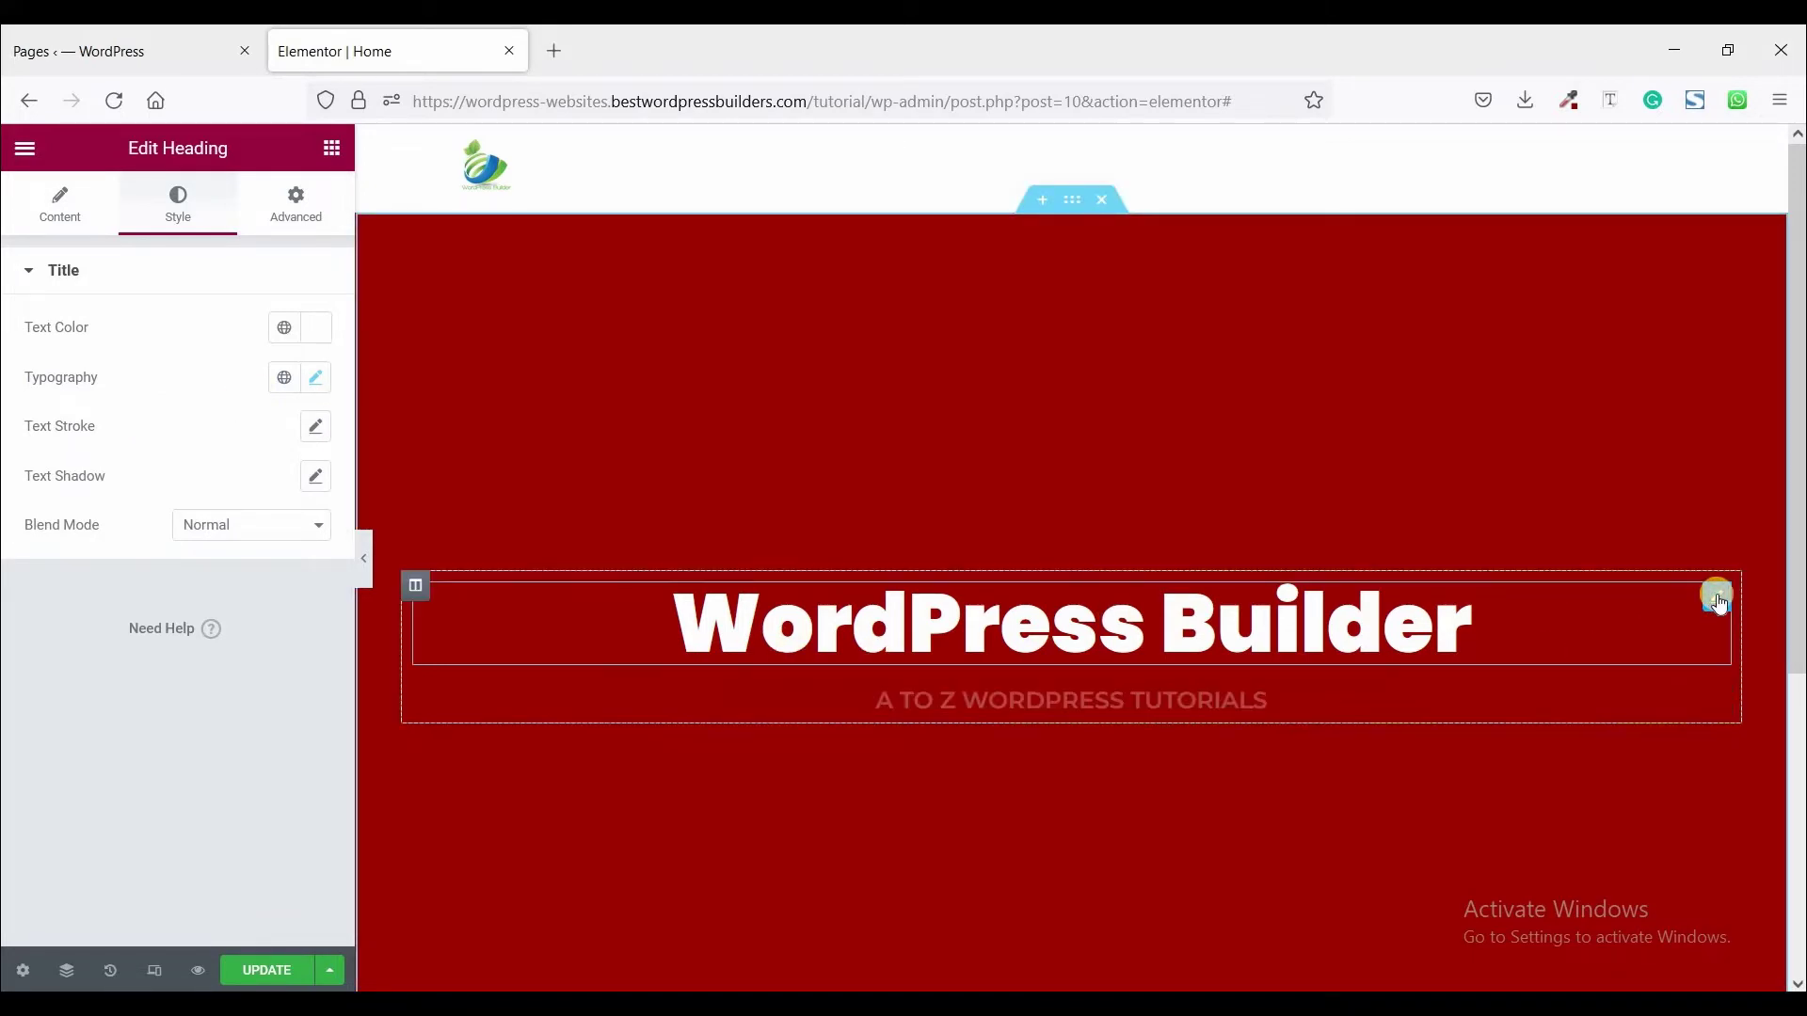
pyautogui.click(299, 201)
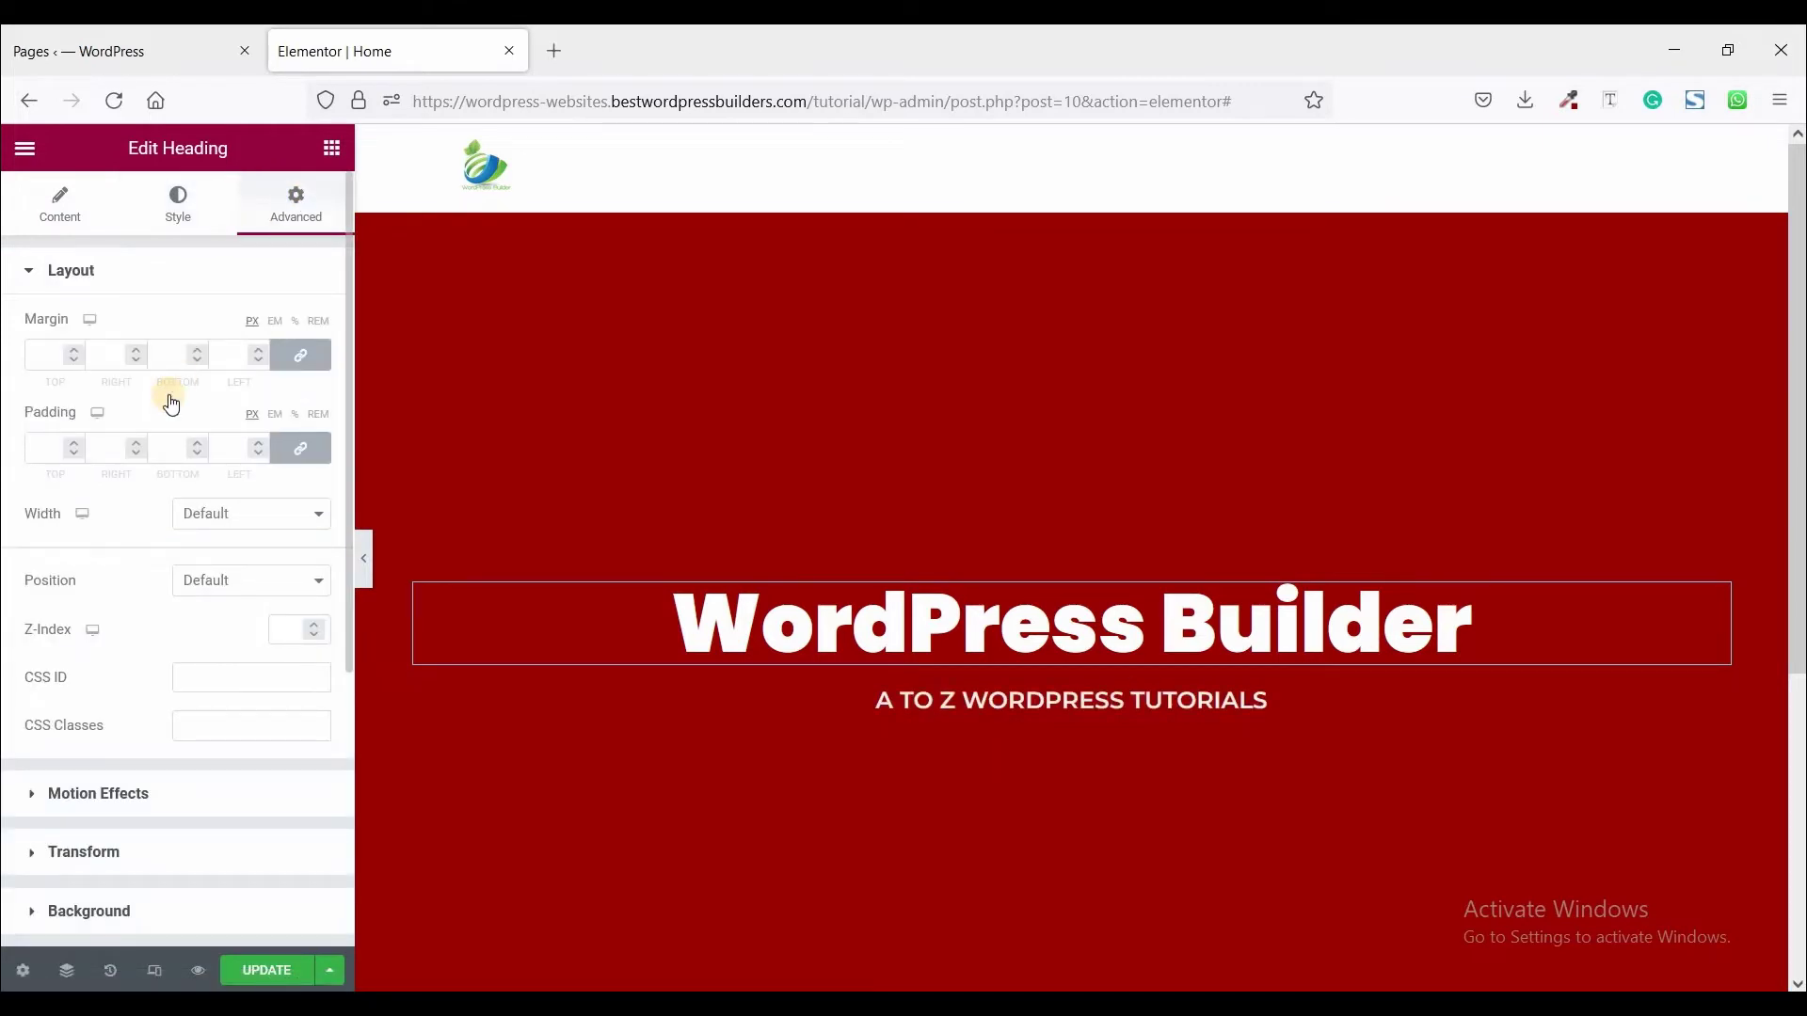
pyautogui.scroll(-5, 177, 693)
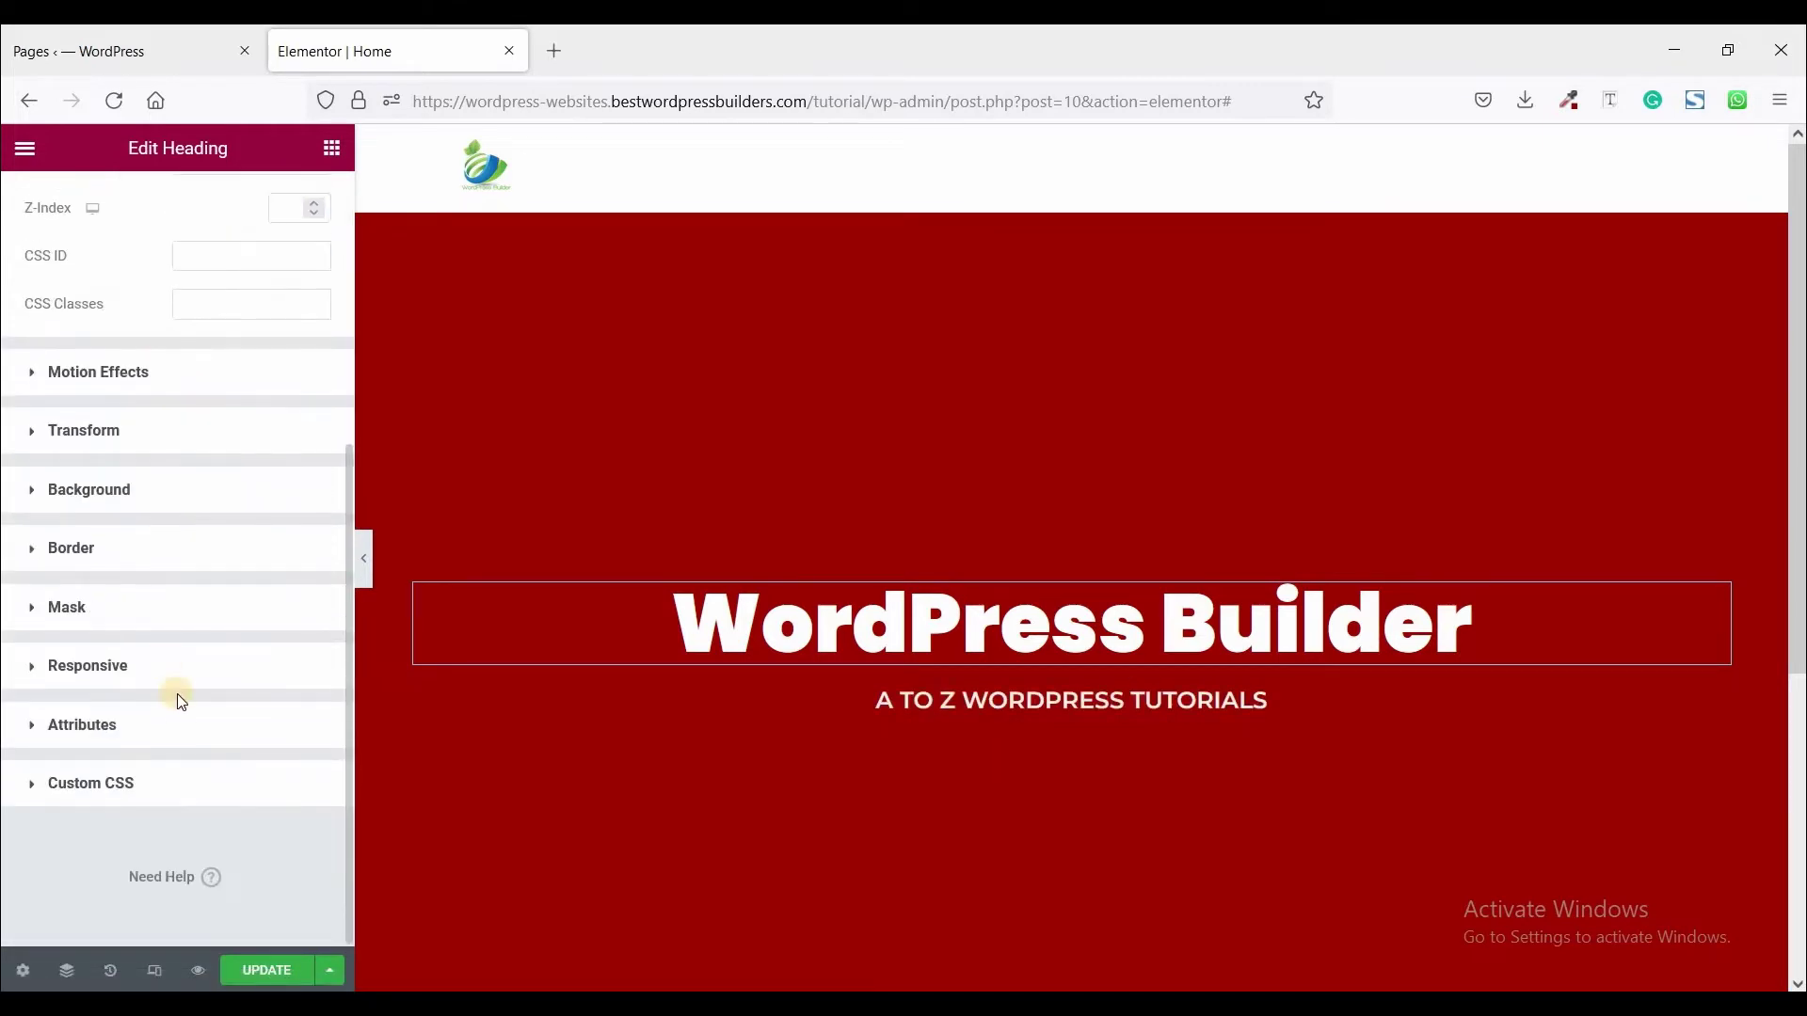
pyautogui.click(137, 787)
pyautogui.scroll(-2, 159, 689)
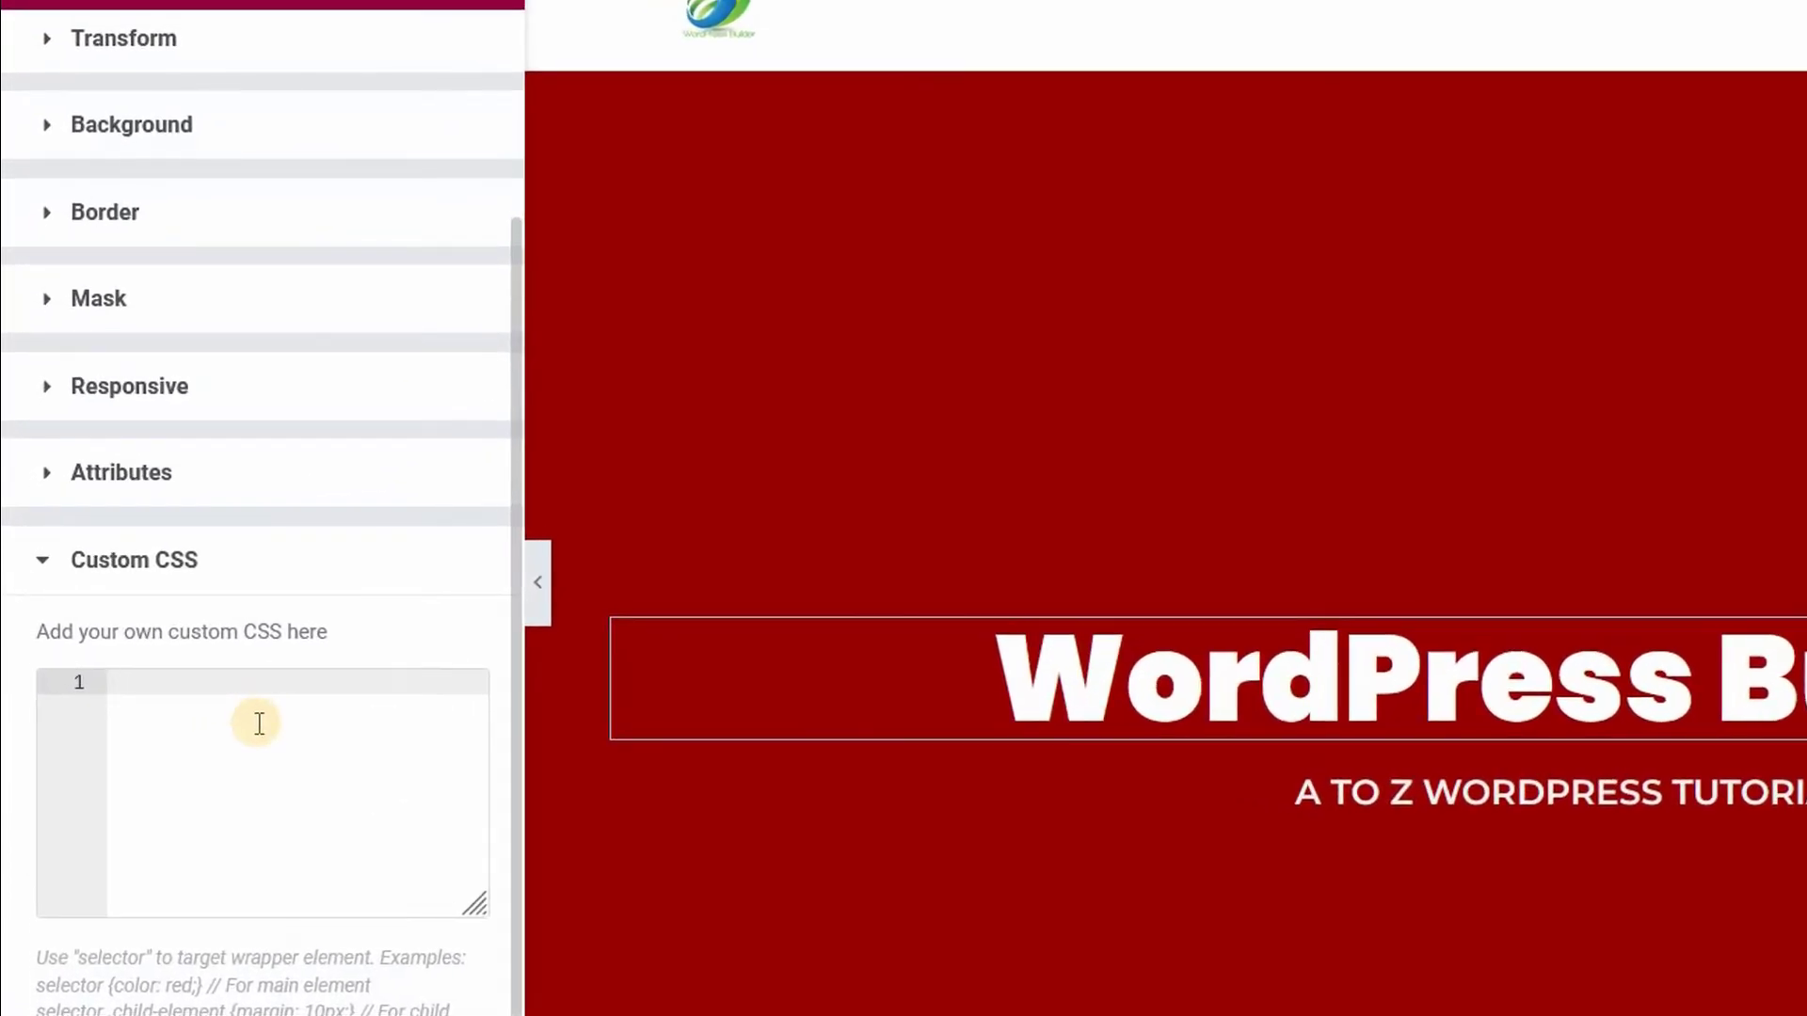
# - Enter the rule selector{ -webkit-text-stroke: 2px #ffffff; } in Custom CSS
pyautogui.write('sel')
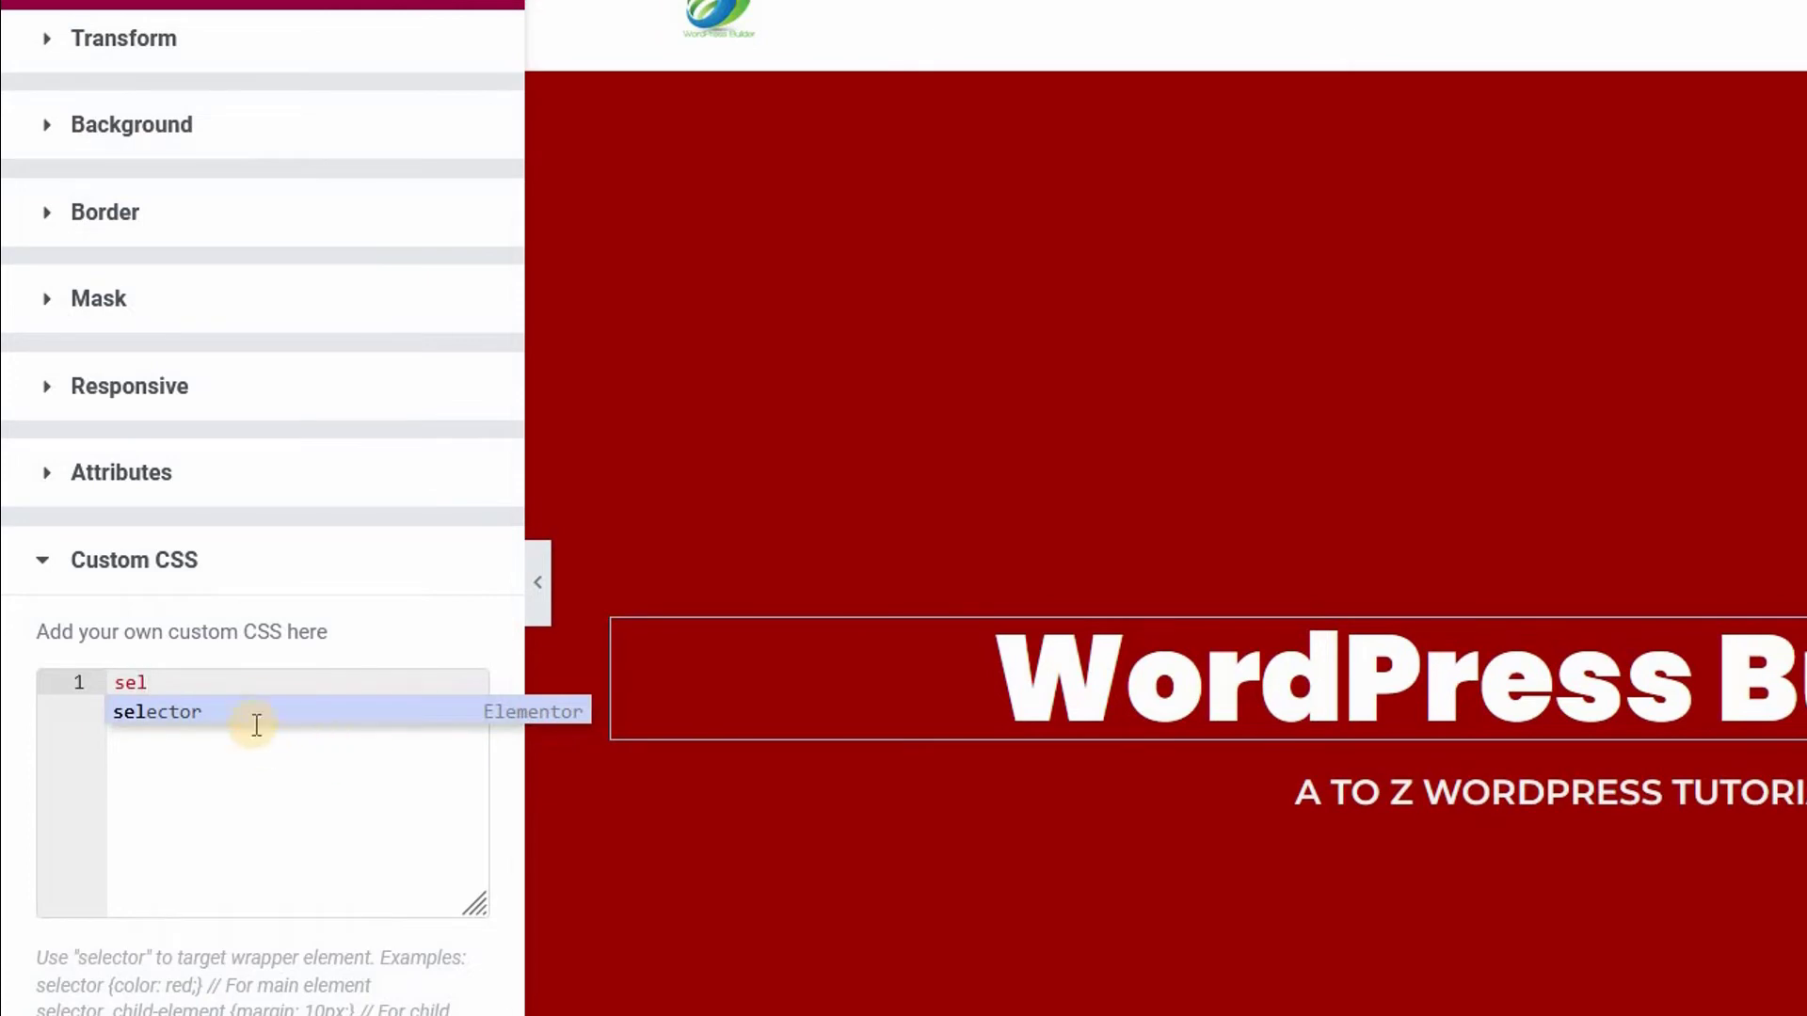
pyautogui.click(257, 704)
pyautogui.write('{}')
pyautogui.press('Return')
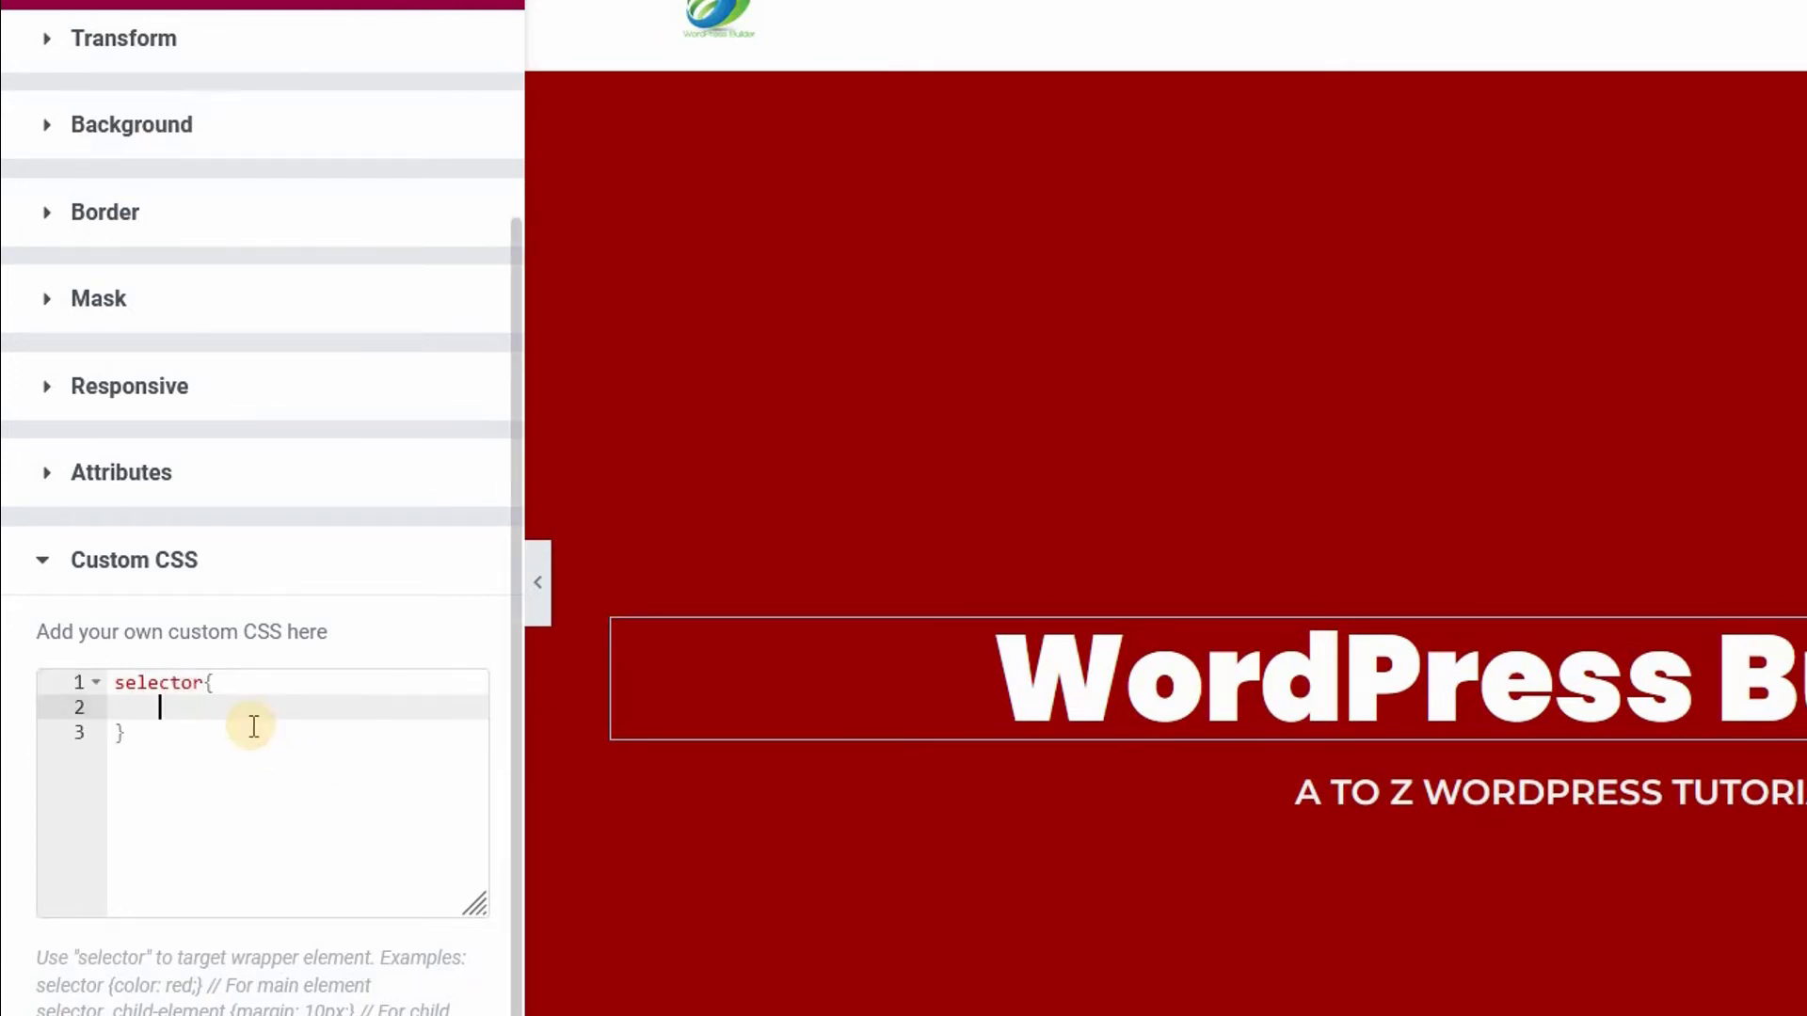
pyautogui.write('-w')
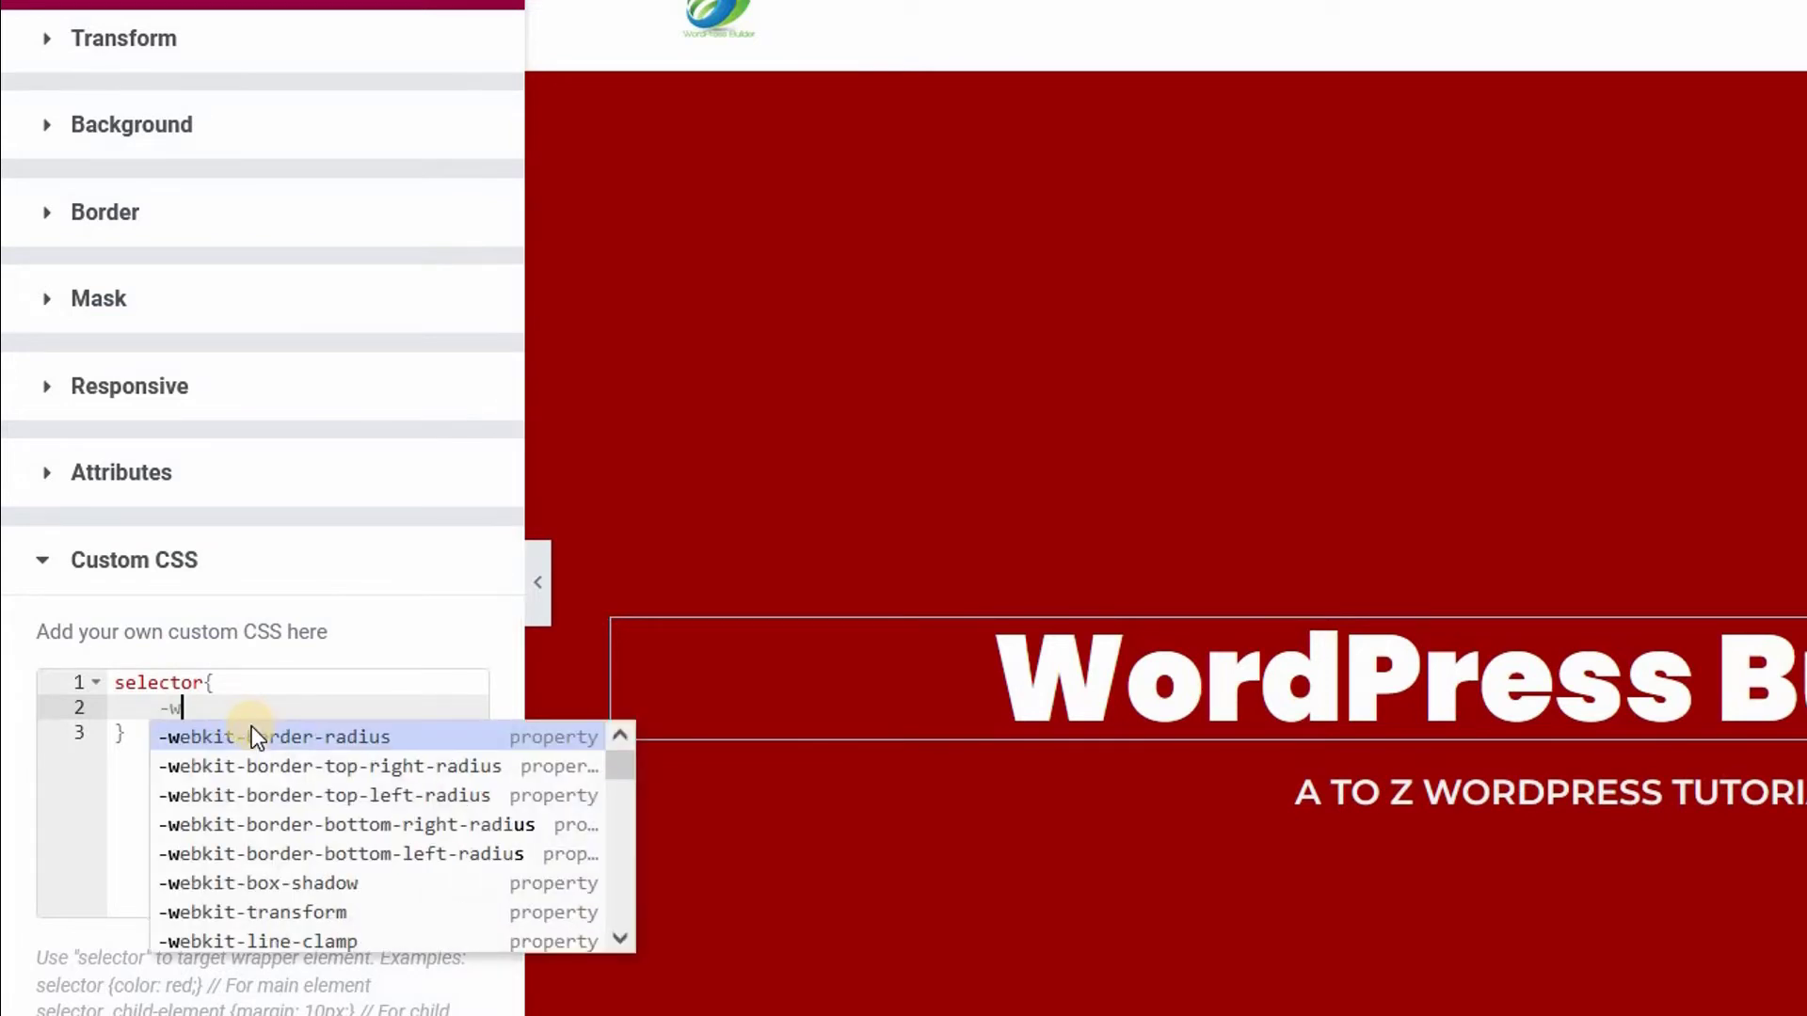
pyautogui.write('eb')
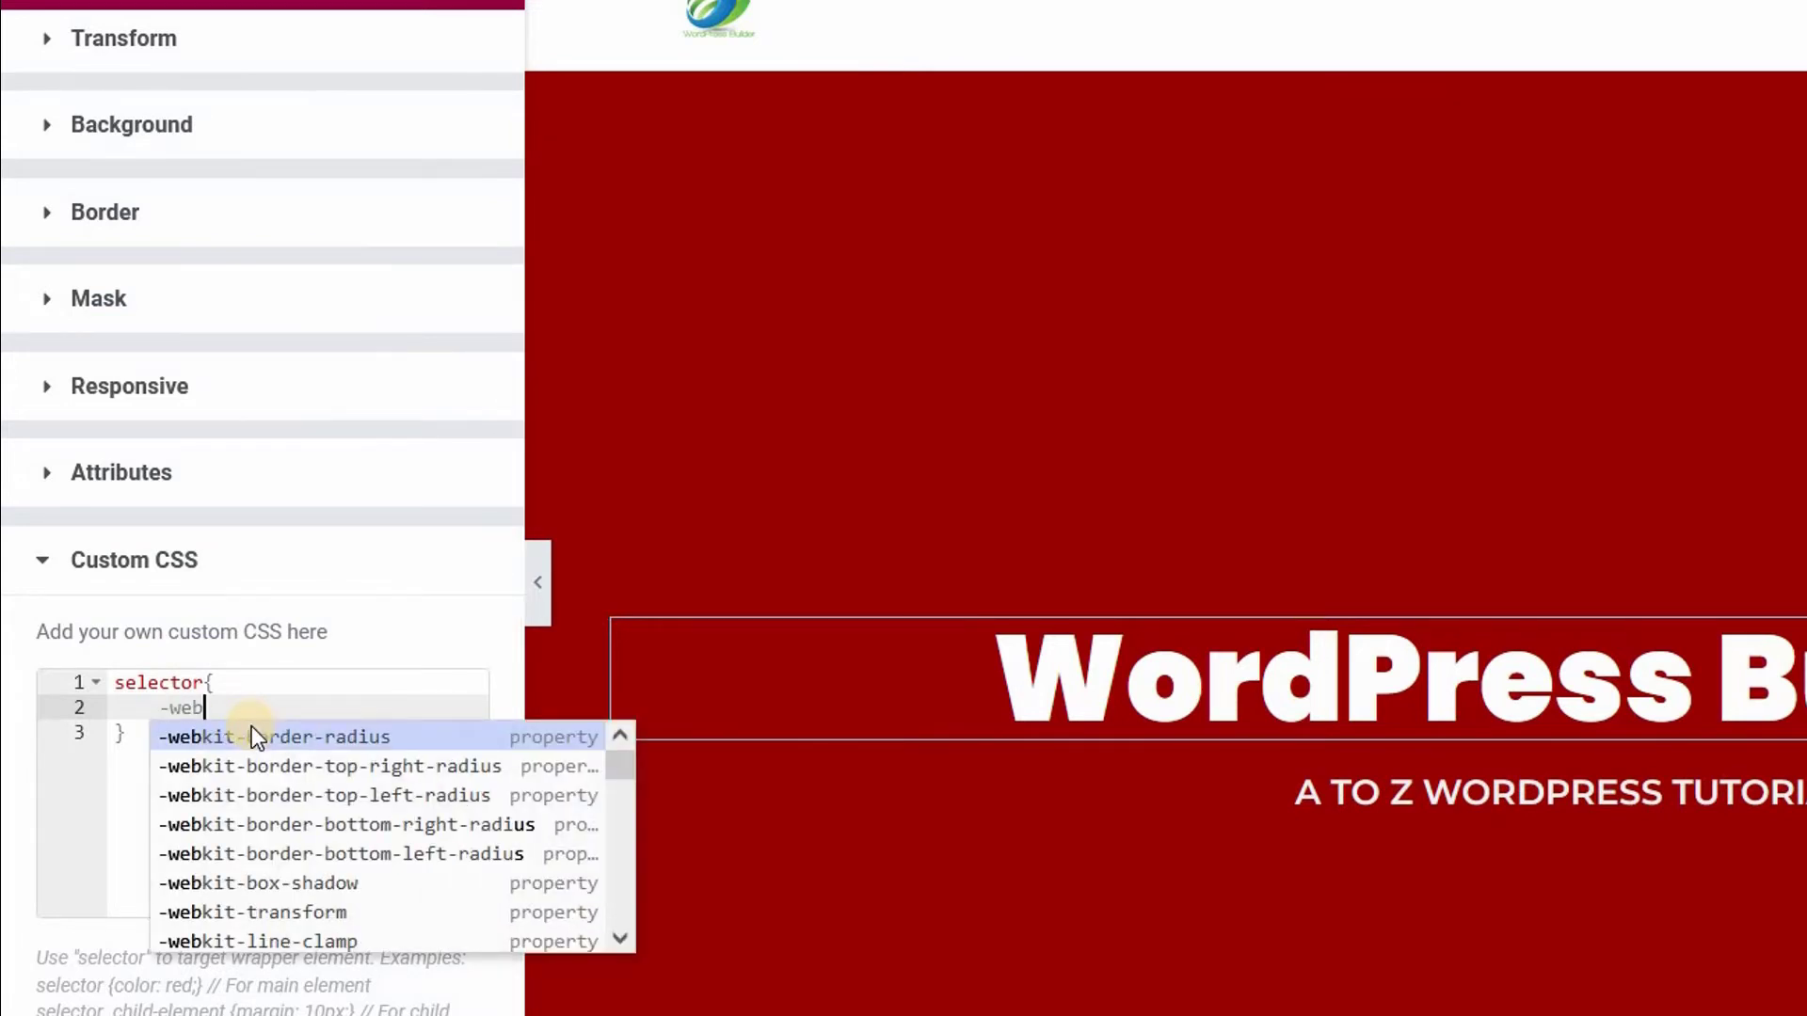
pyautogui.write('kit')
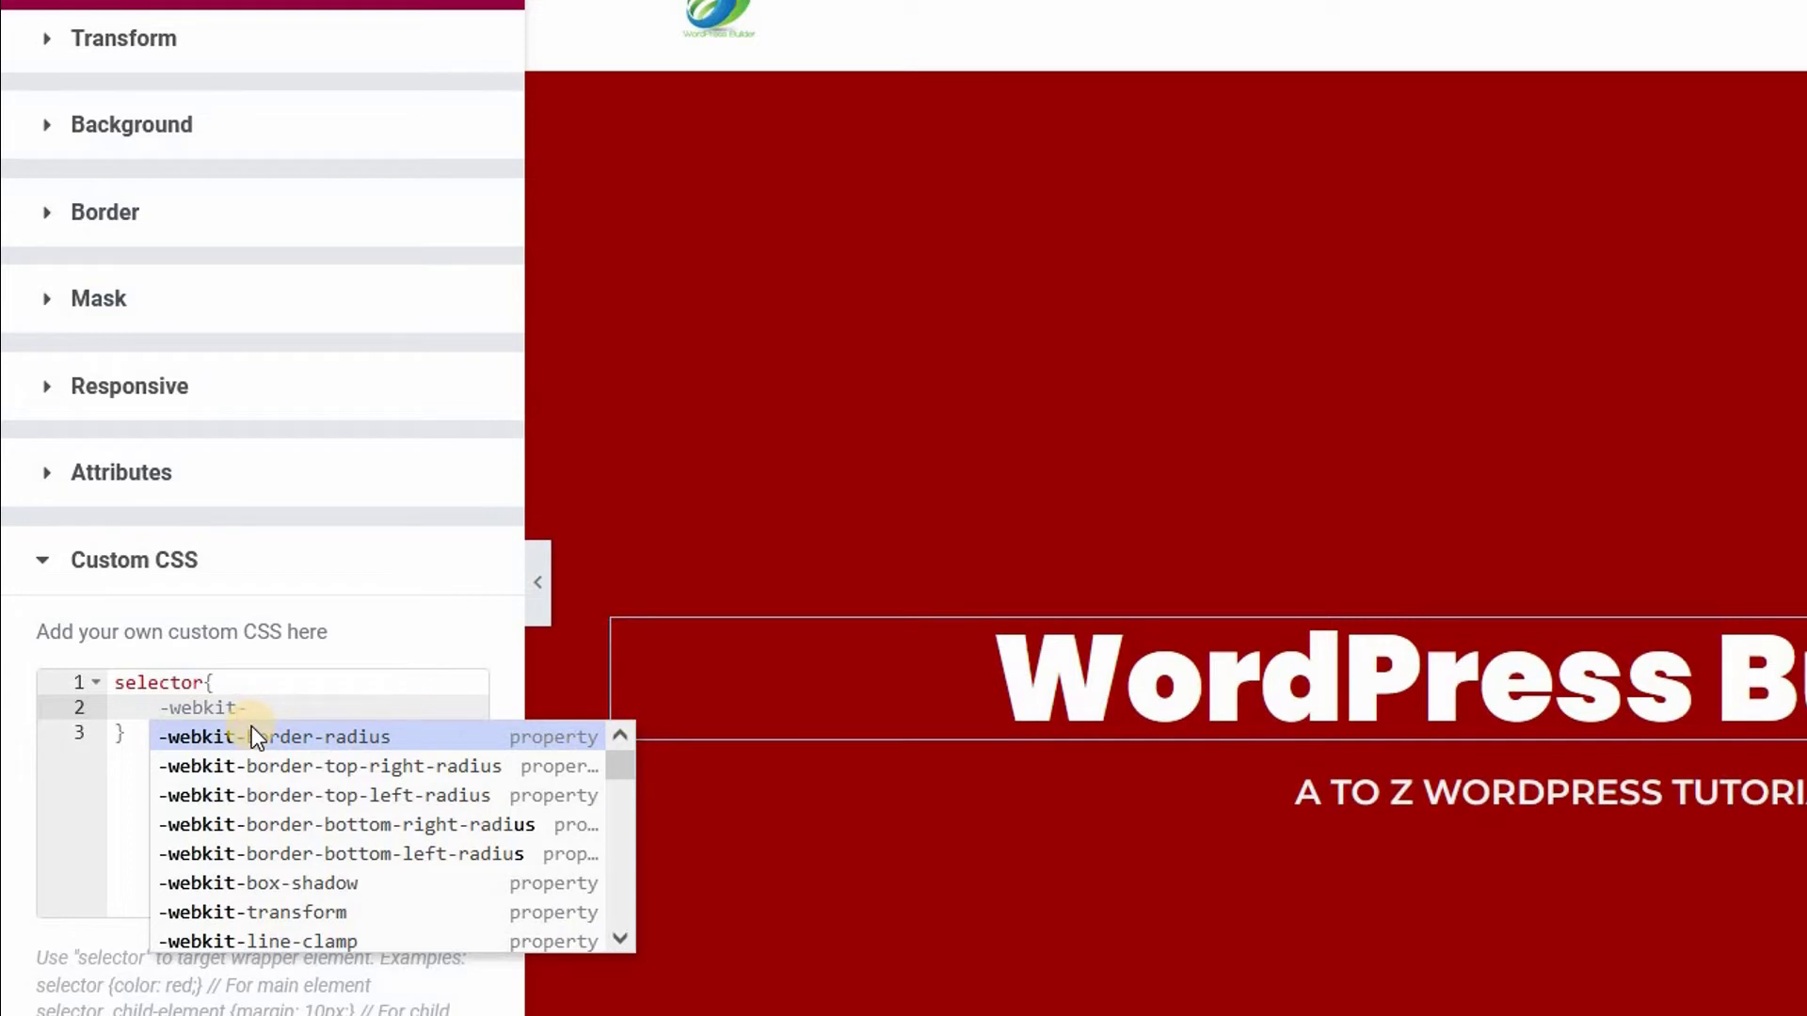
pyautogui.write('-s')
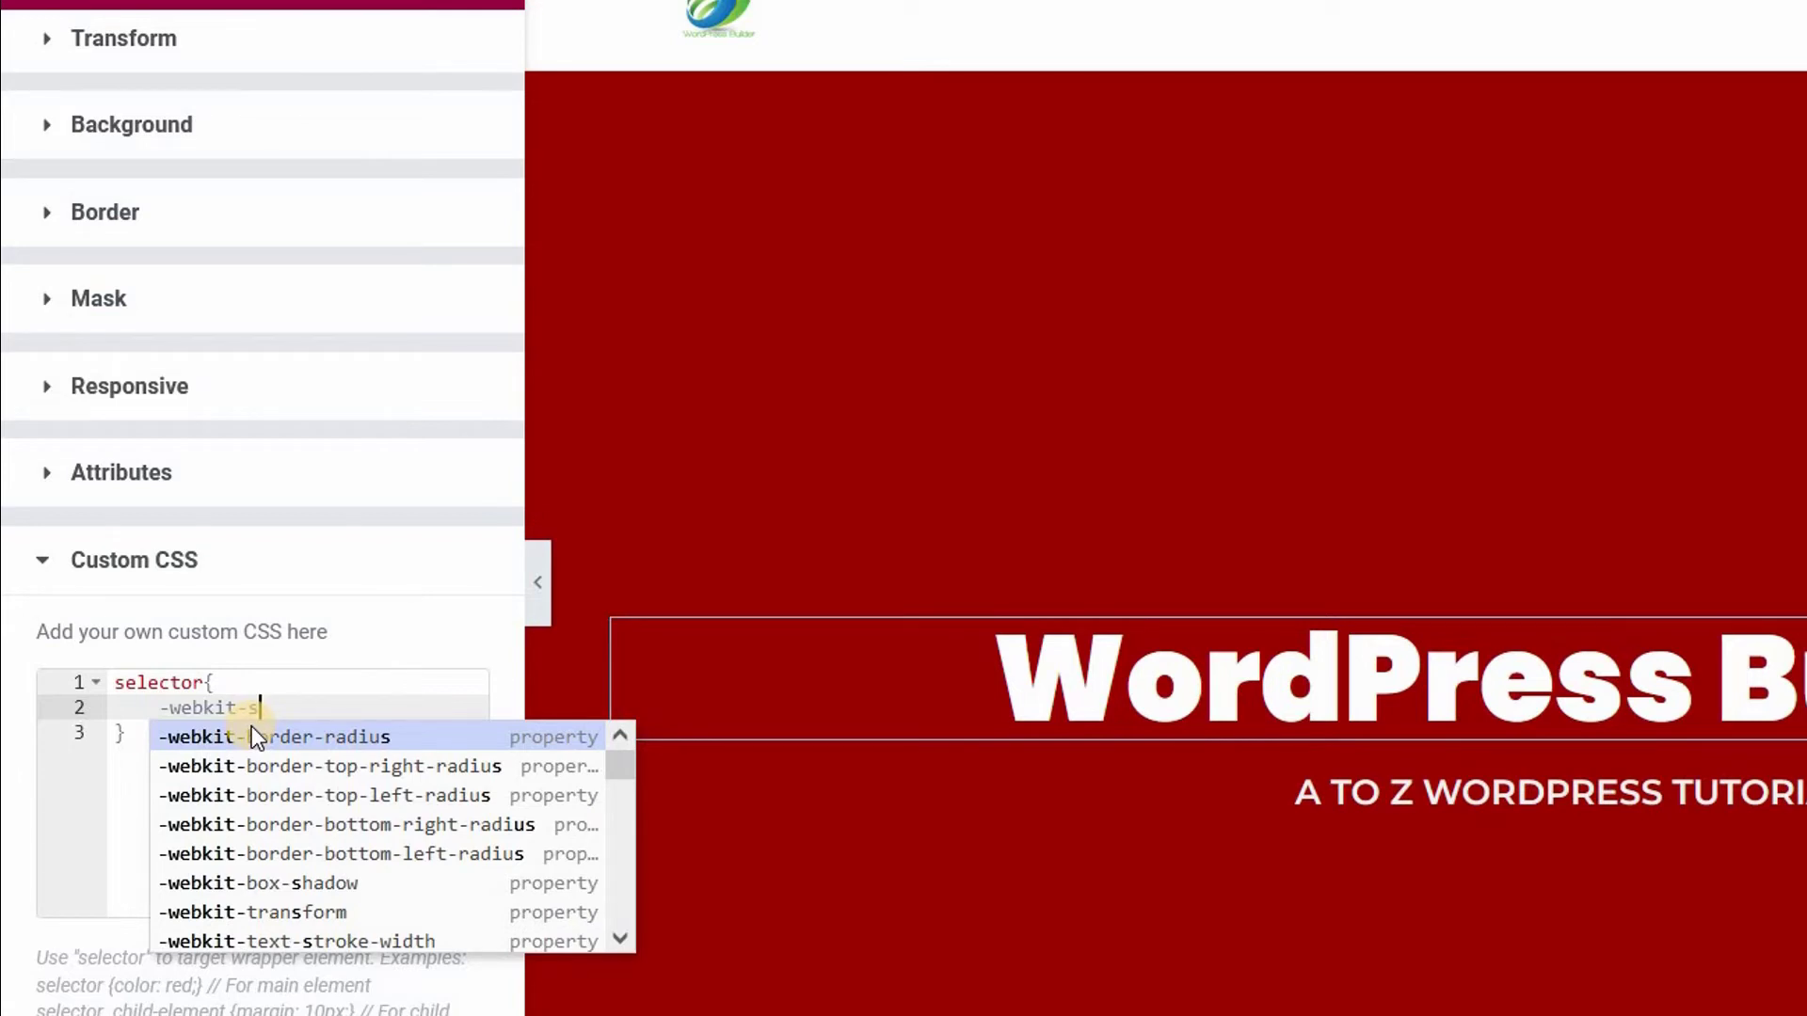
pyautogui.press('BackSpace')
pyautogui.write('t')
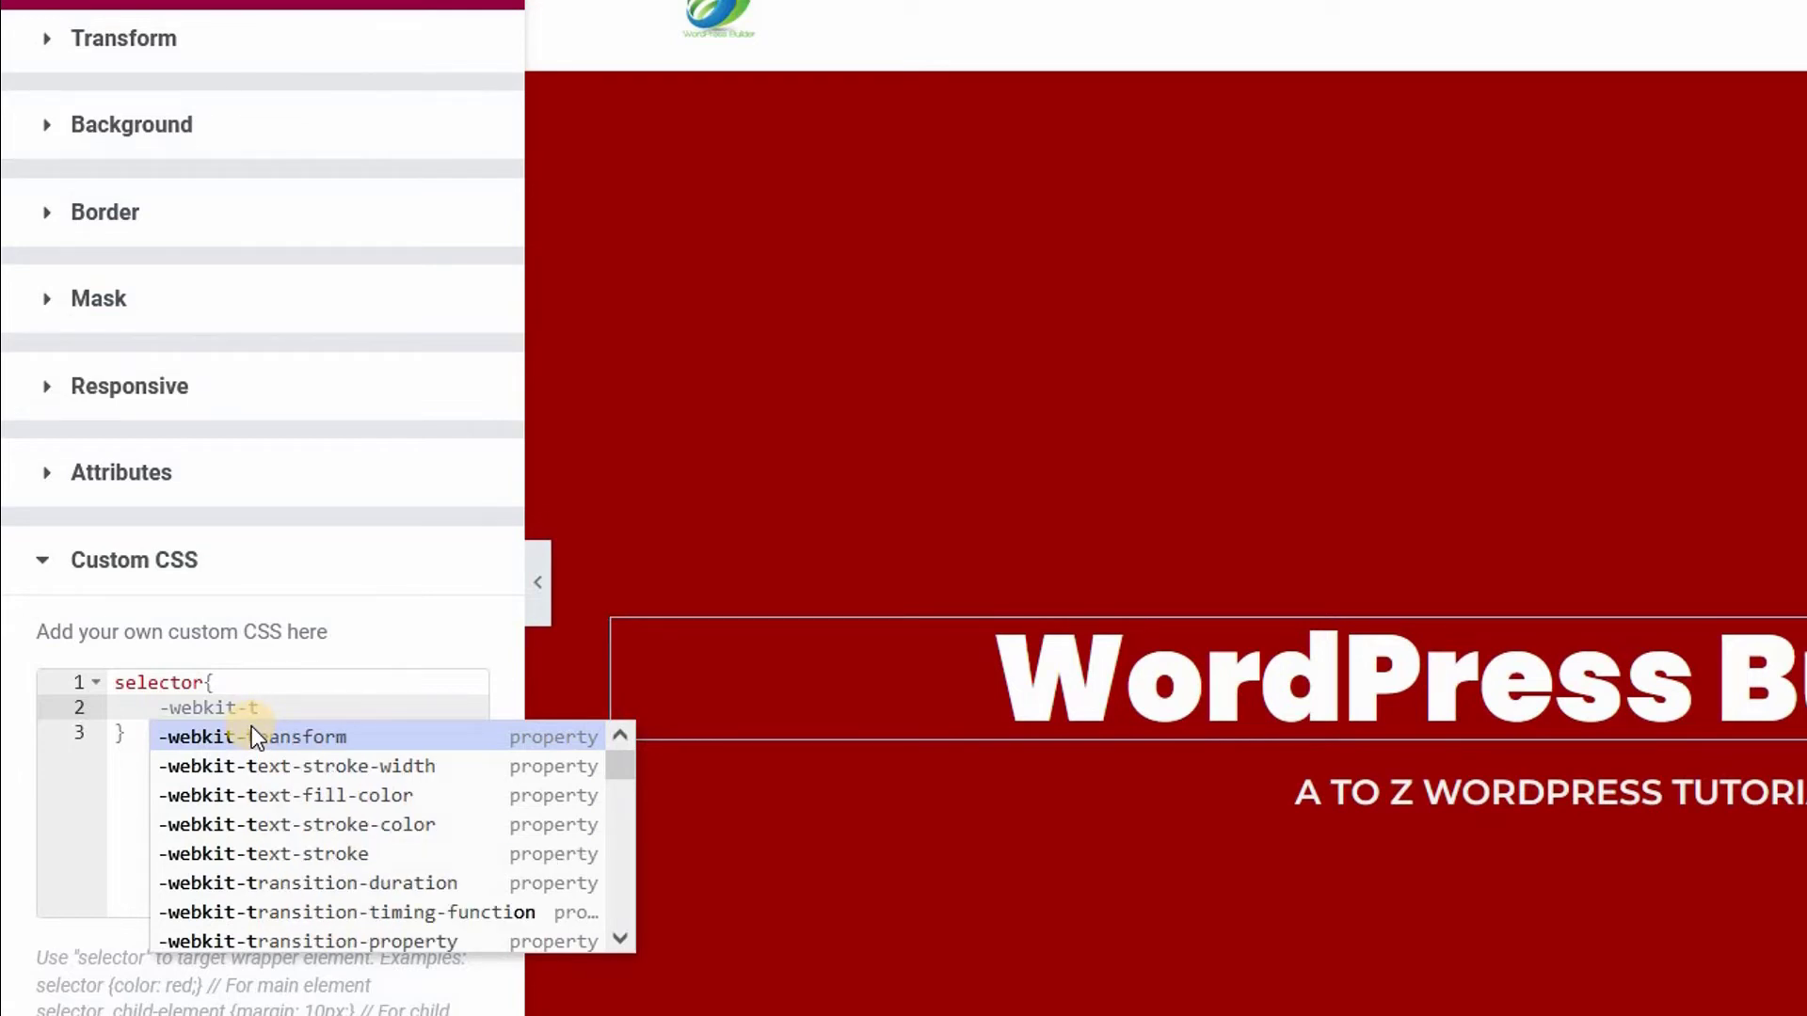
pyautogui.click(265, 856)
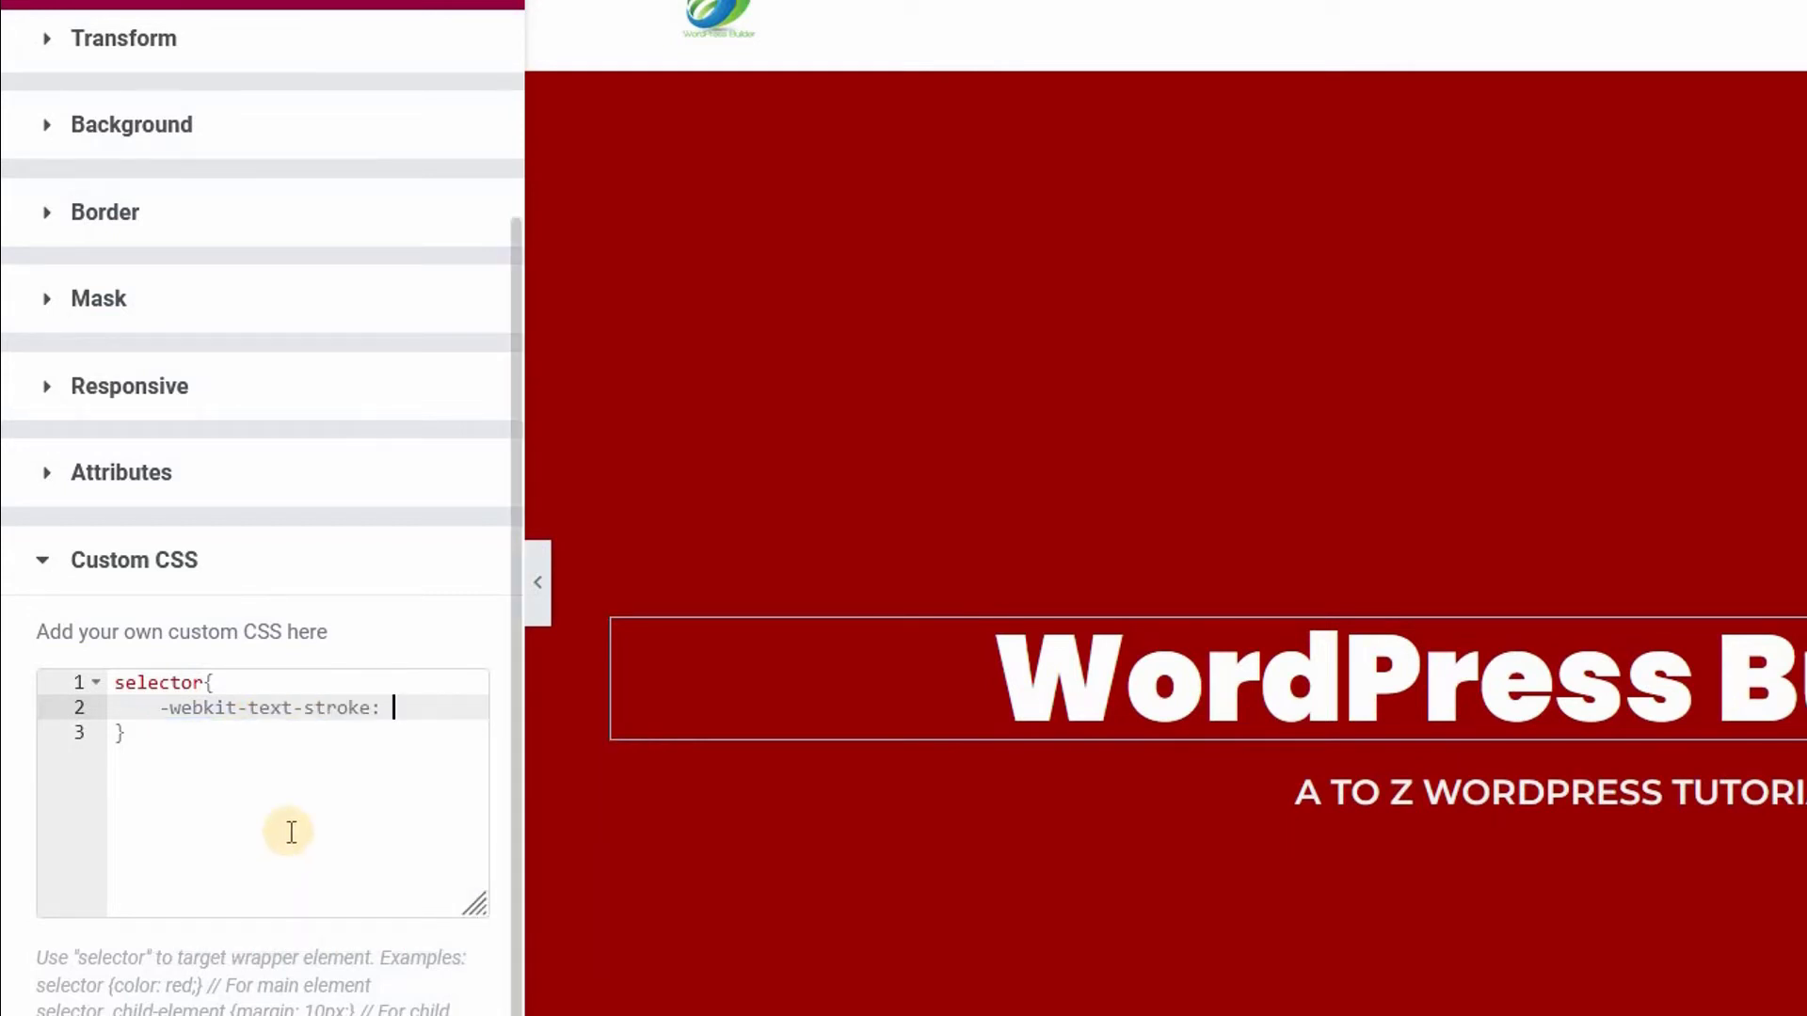
pyautogui.write('2px ')
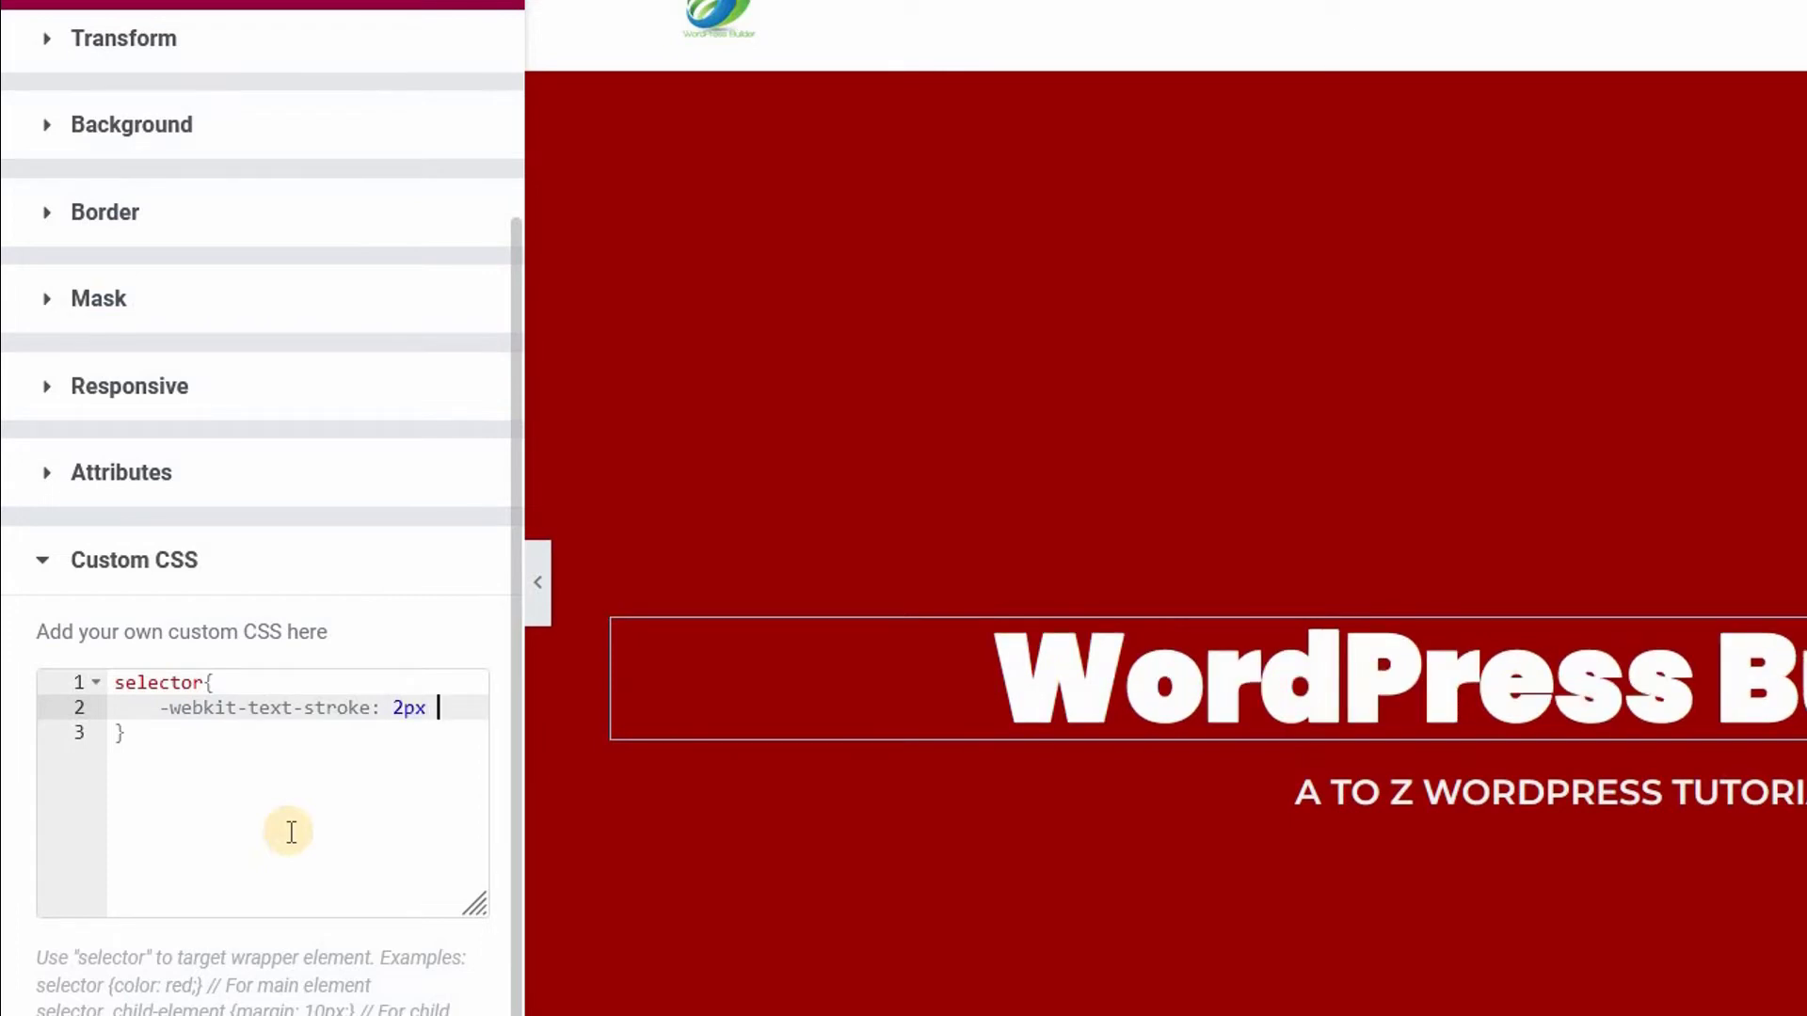
pyautogui.write('#ffff')
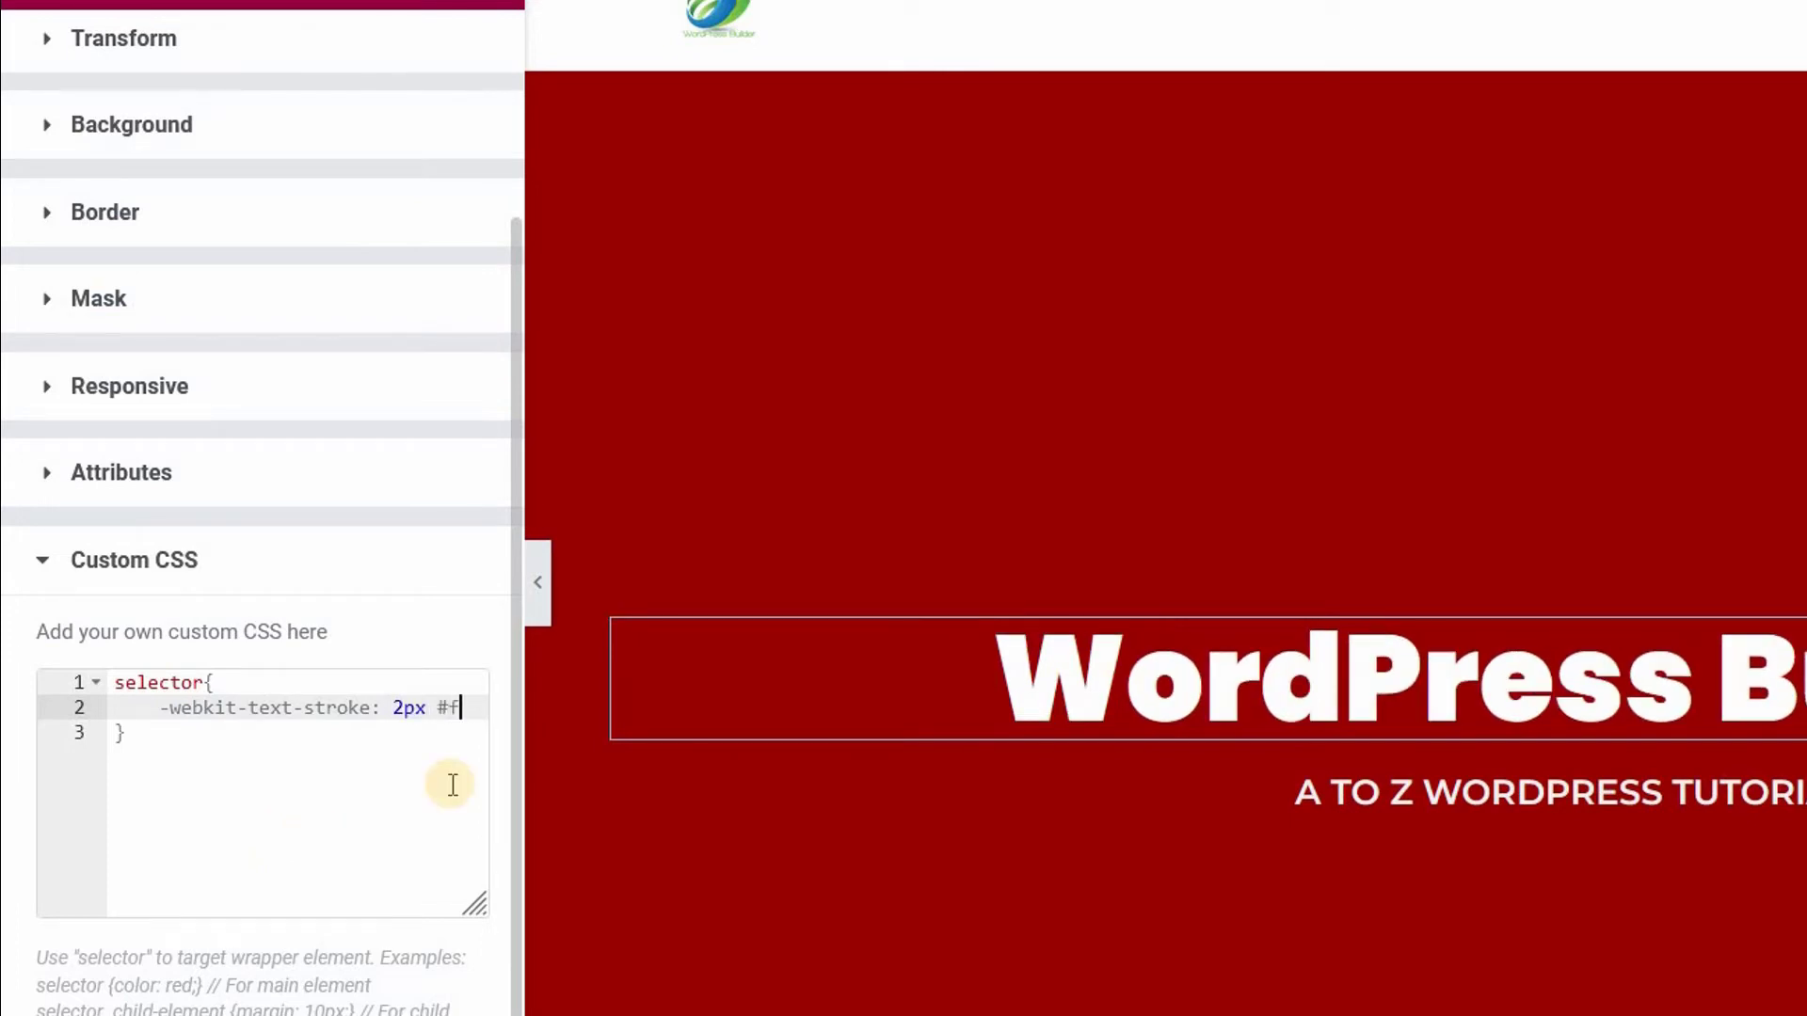
pyautogui.write('ff')
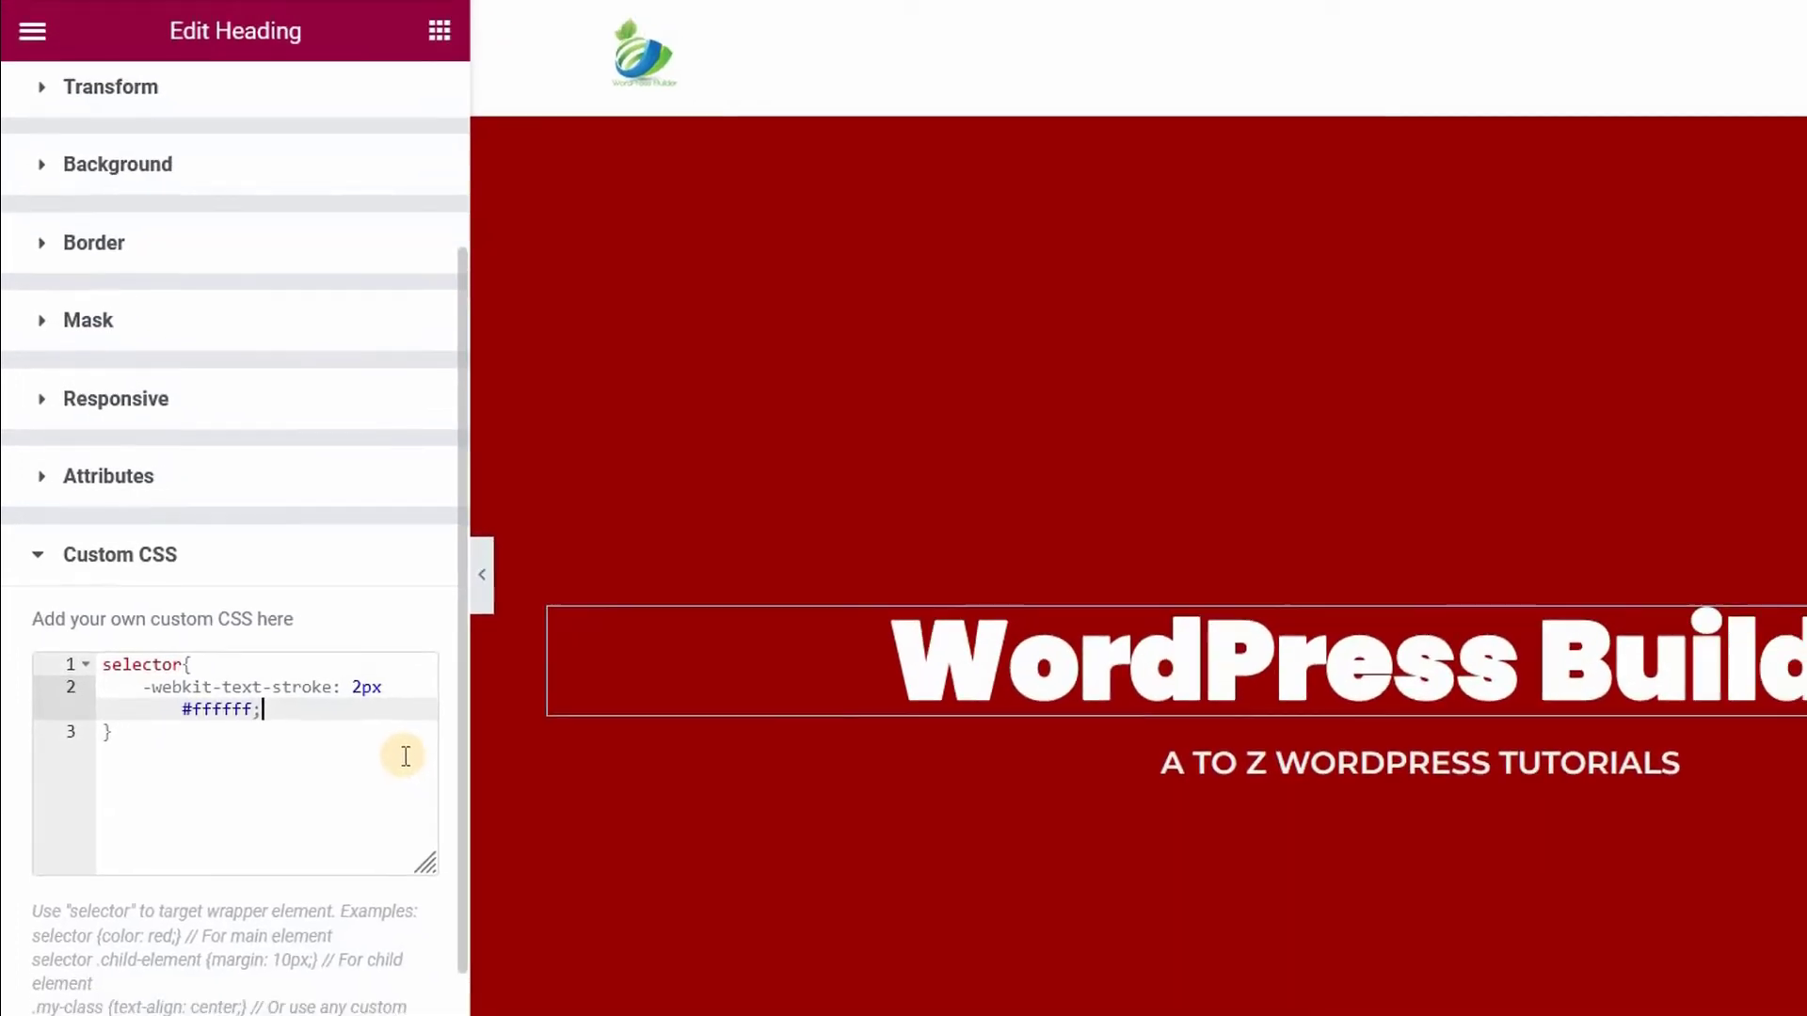
pyautogui.write(';')
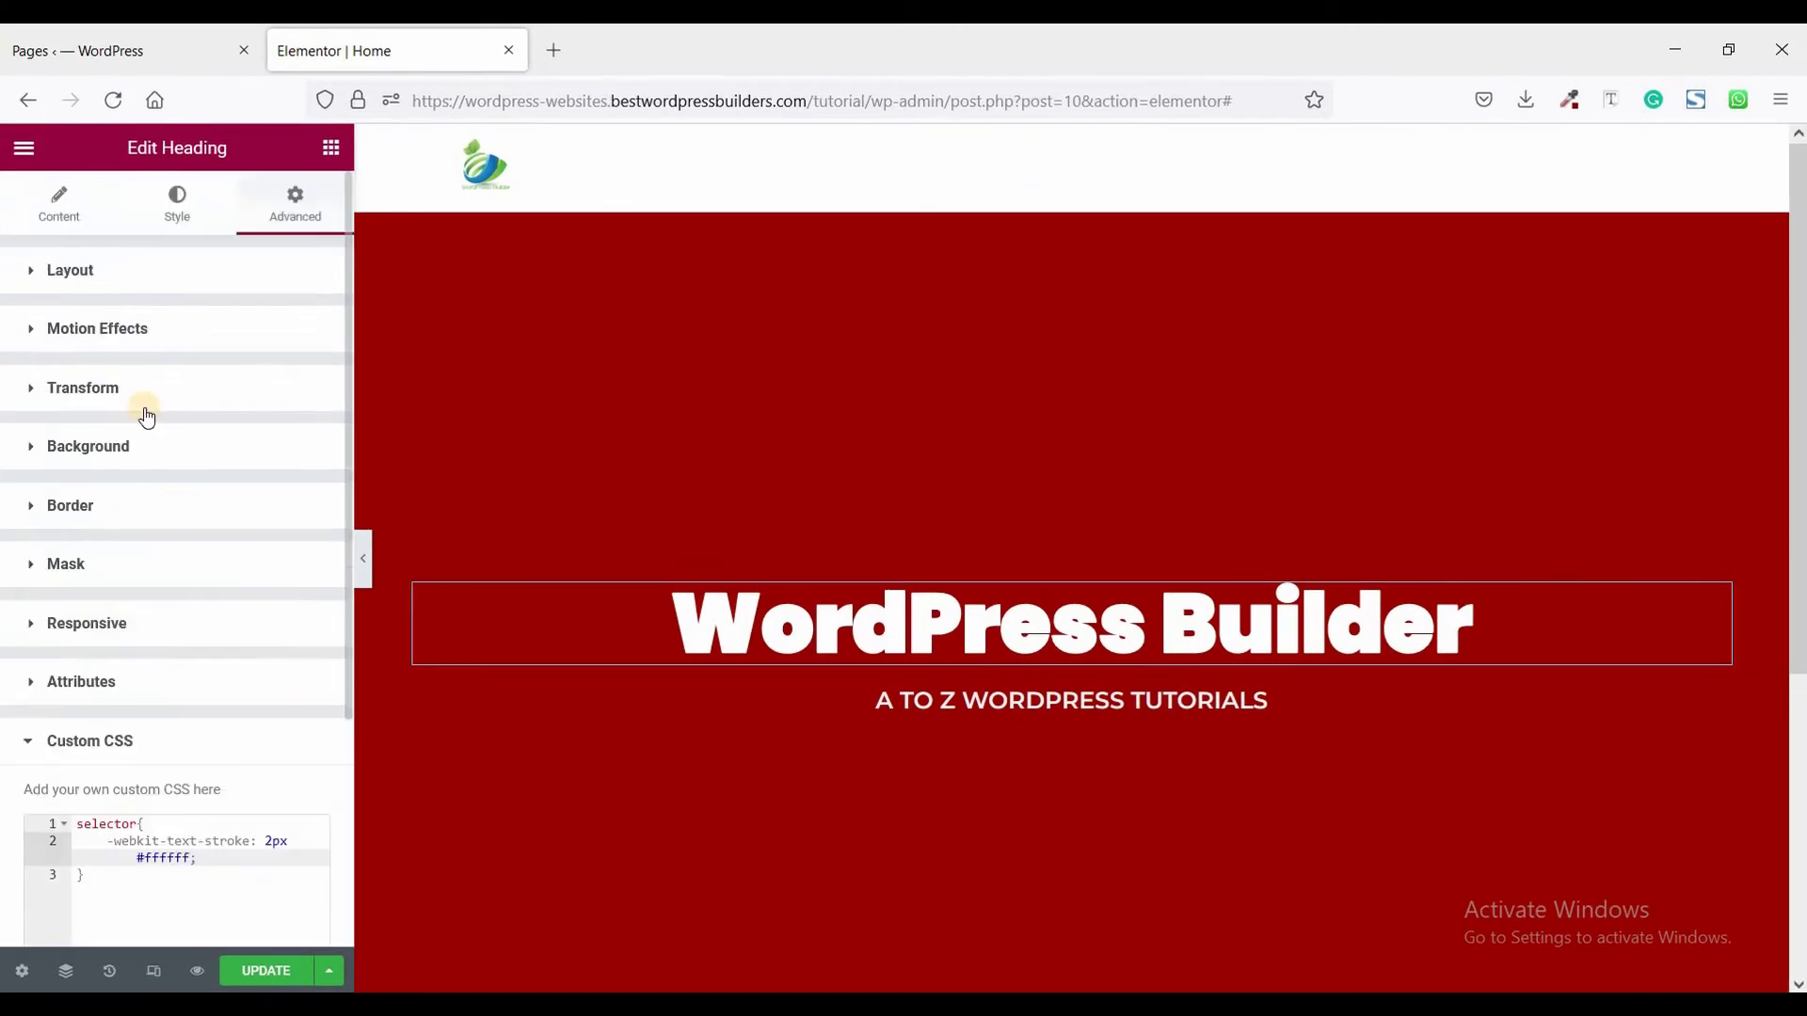
# - Make the heading's text colour transparent, save the page, and bring up its Advanced settings
pyautogui.click(171, 208)
pyautogui.click(317, 328)
pyautogui.moveTo(309, 655); pyautogui.dragTo(4, 668)
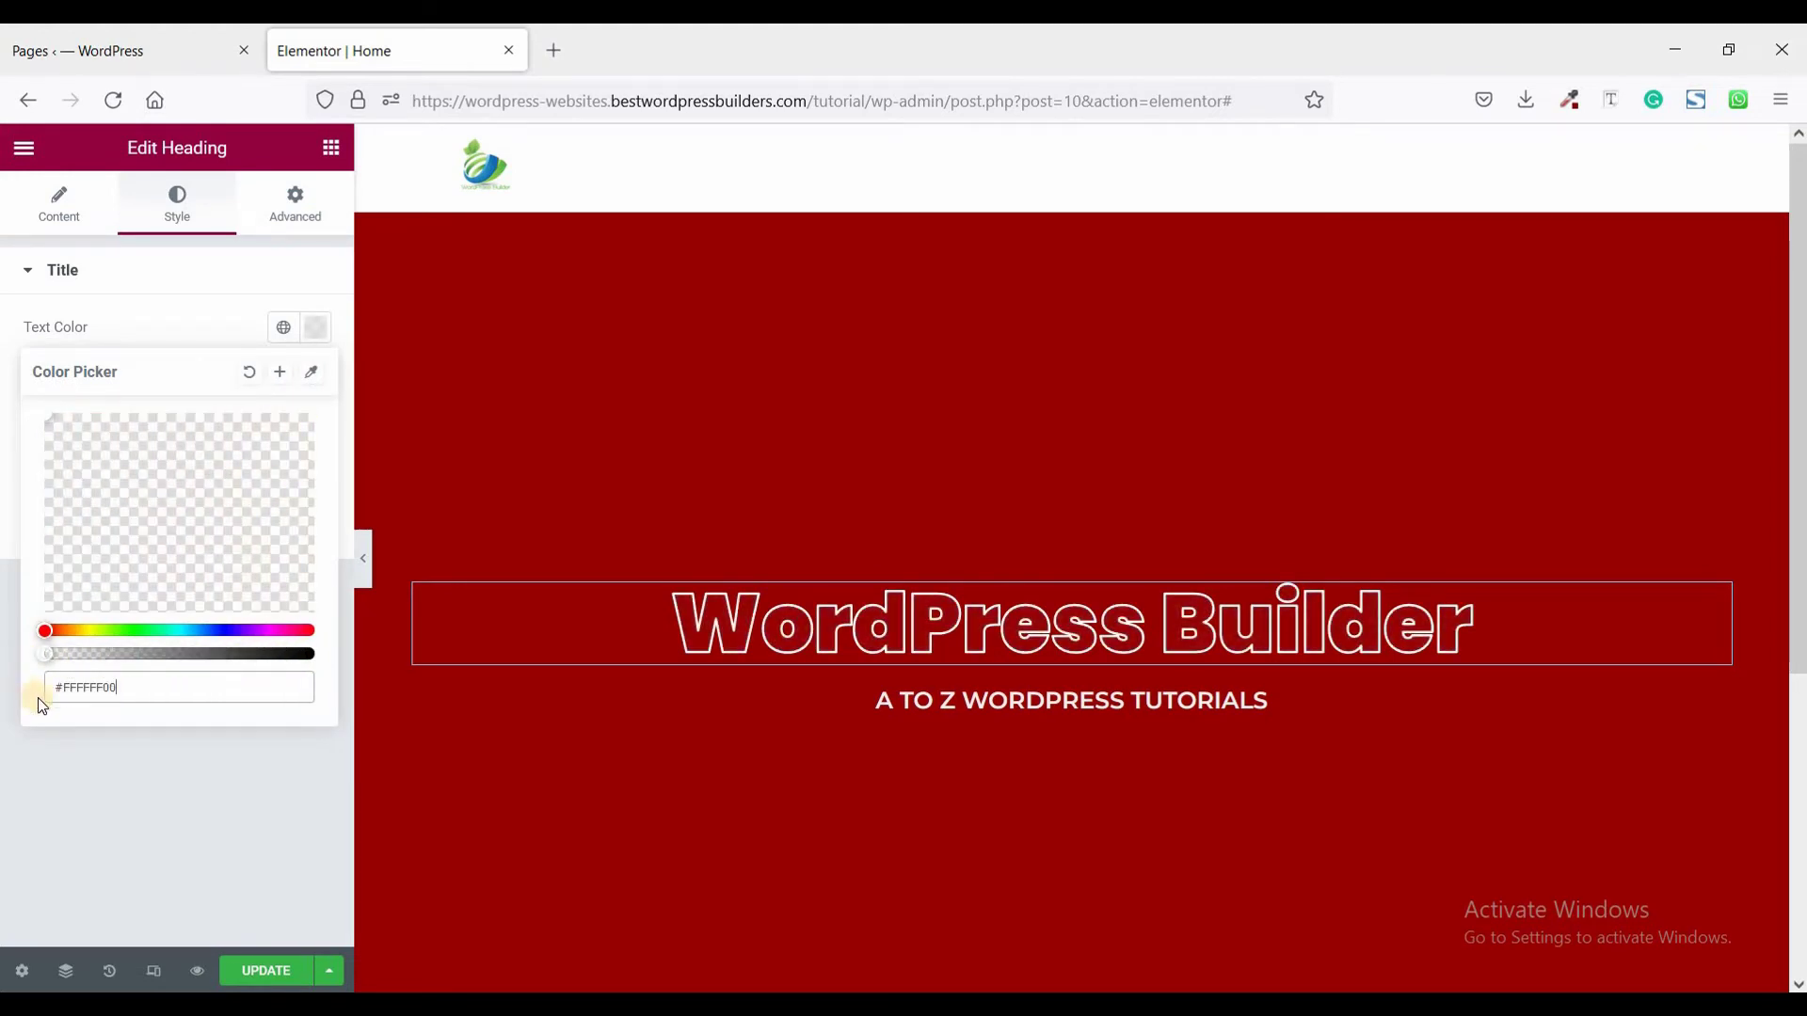
pyautogui.click(40, 755)
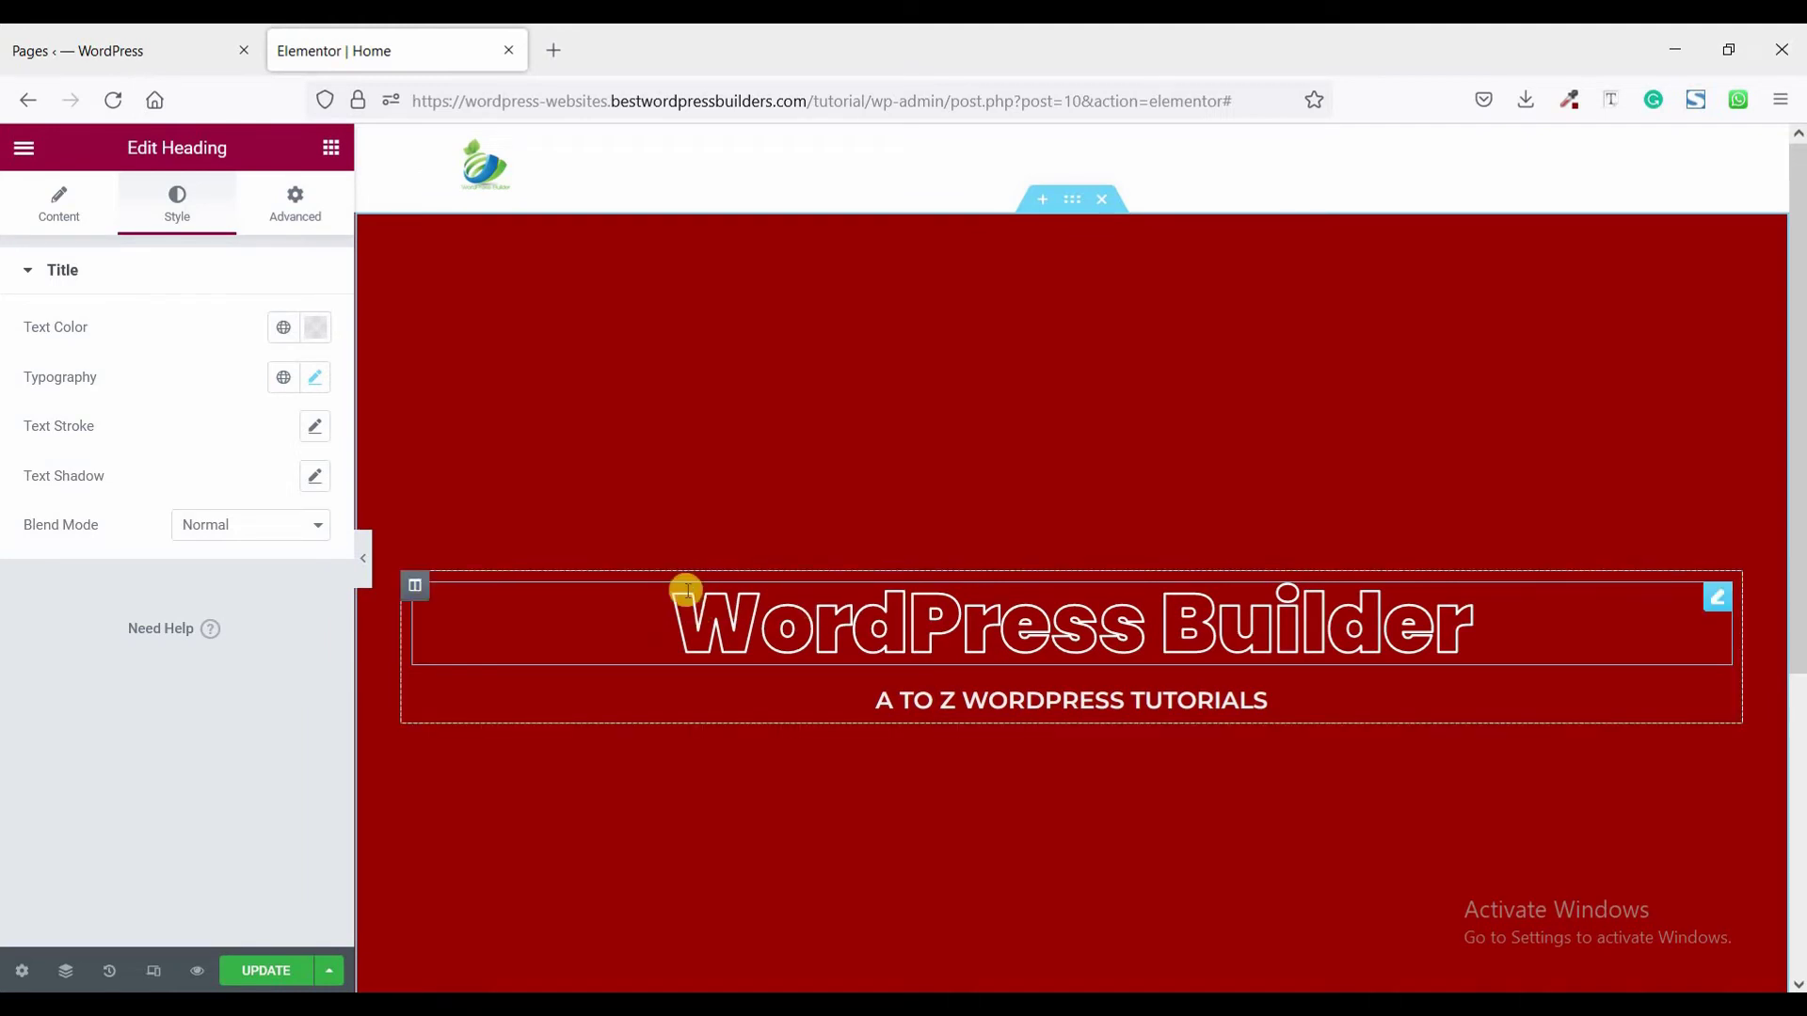
pyautogui.click(283, 975)
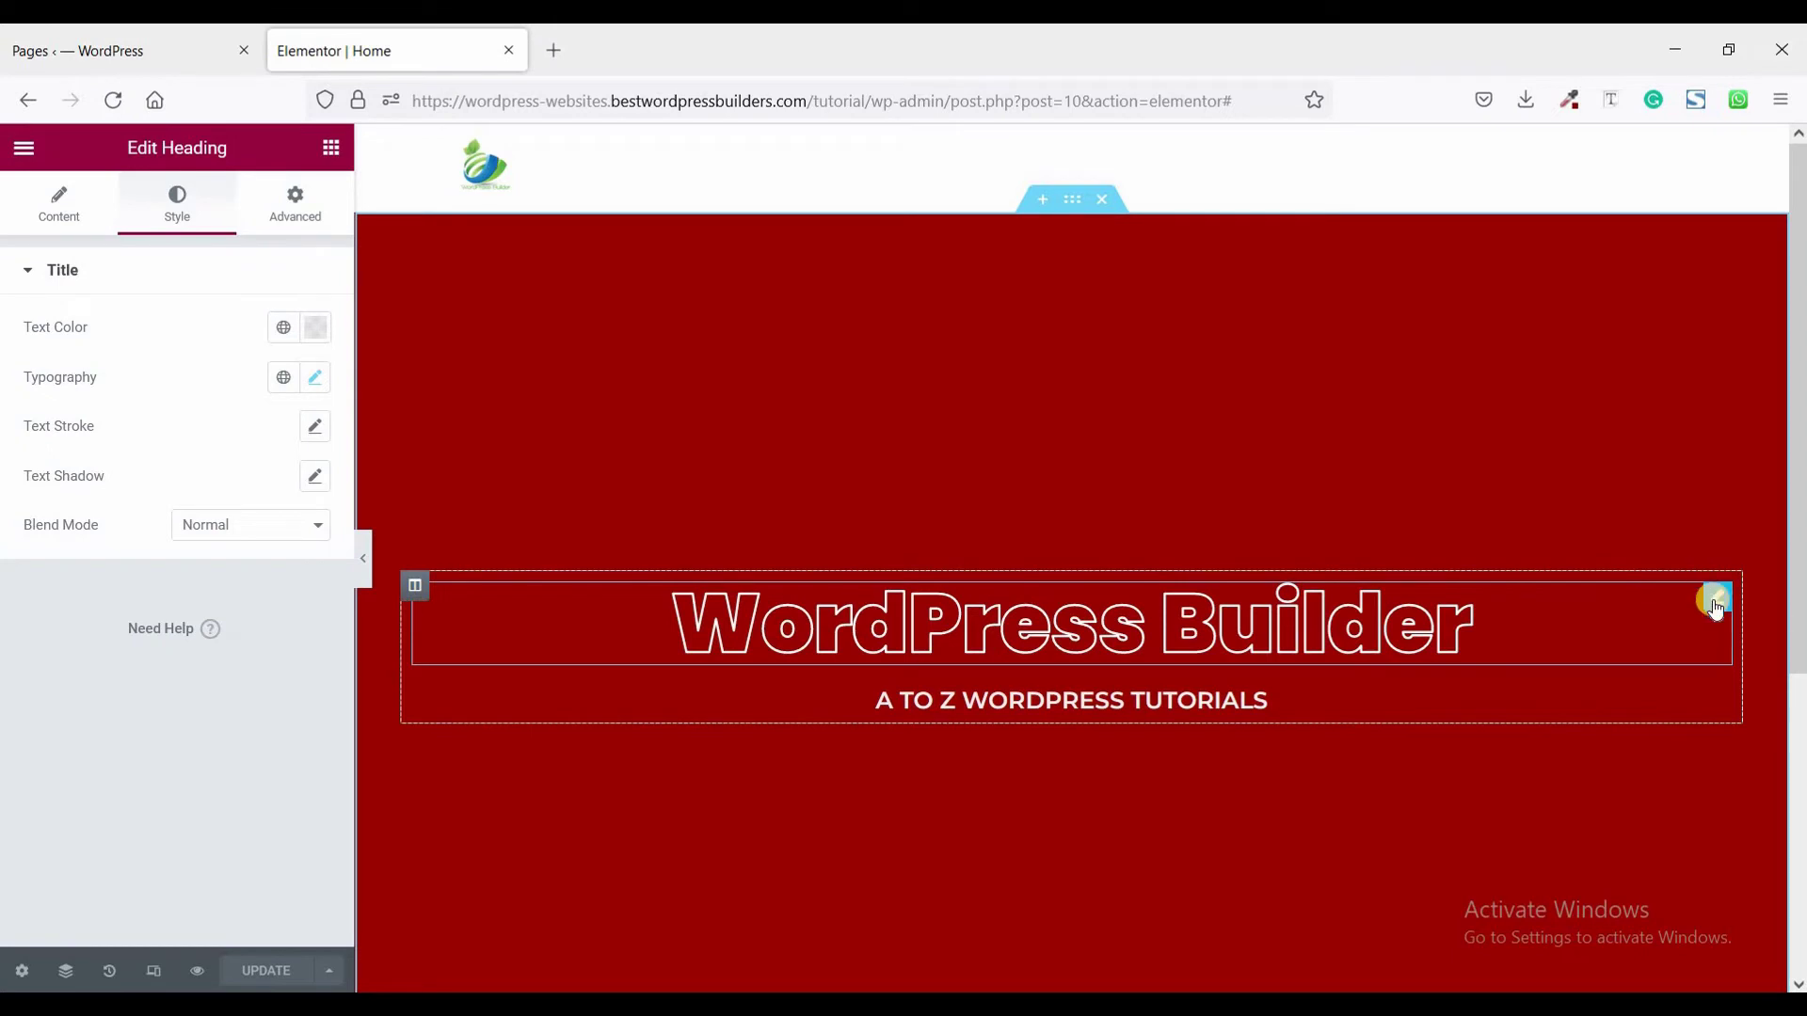
pyautogui.click(296, 220)
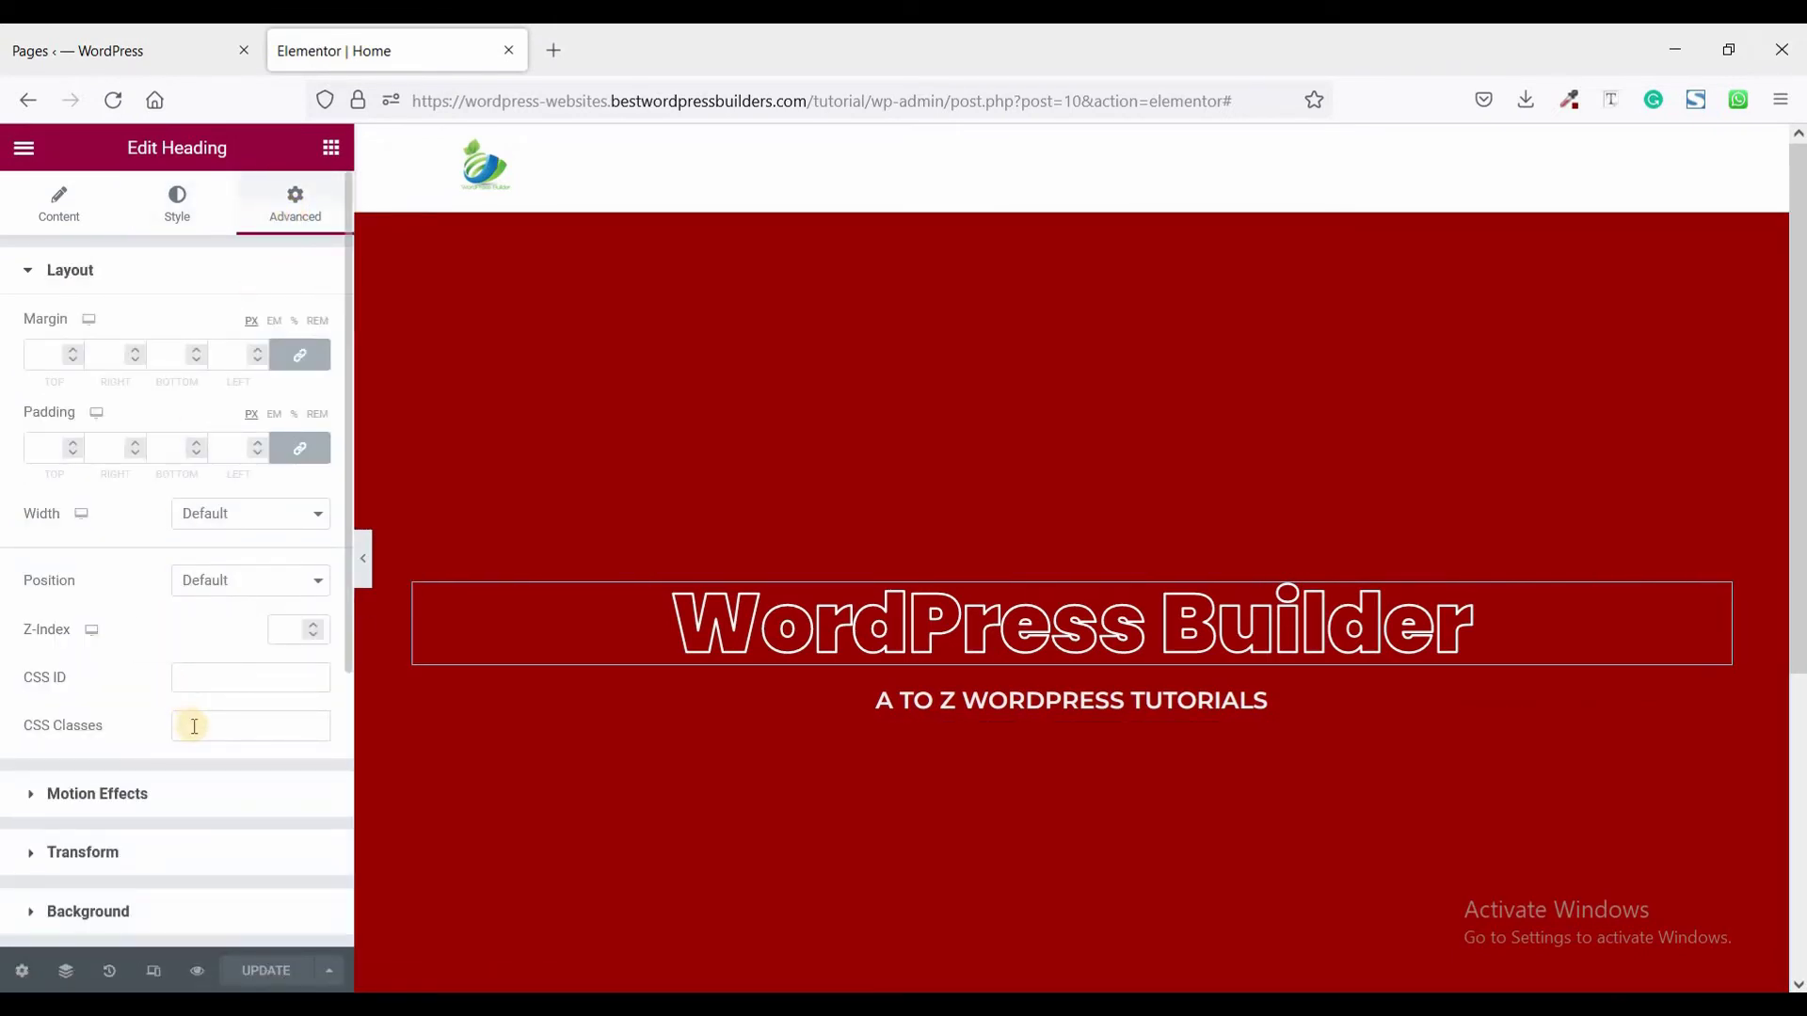
# - Add the CSS class 'text-stoke' to the heading and expand its Custom CSS code
pyautogui.click(271, 741)
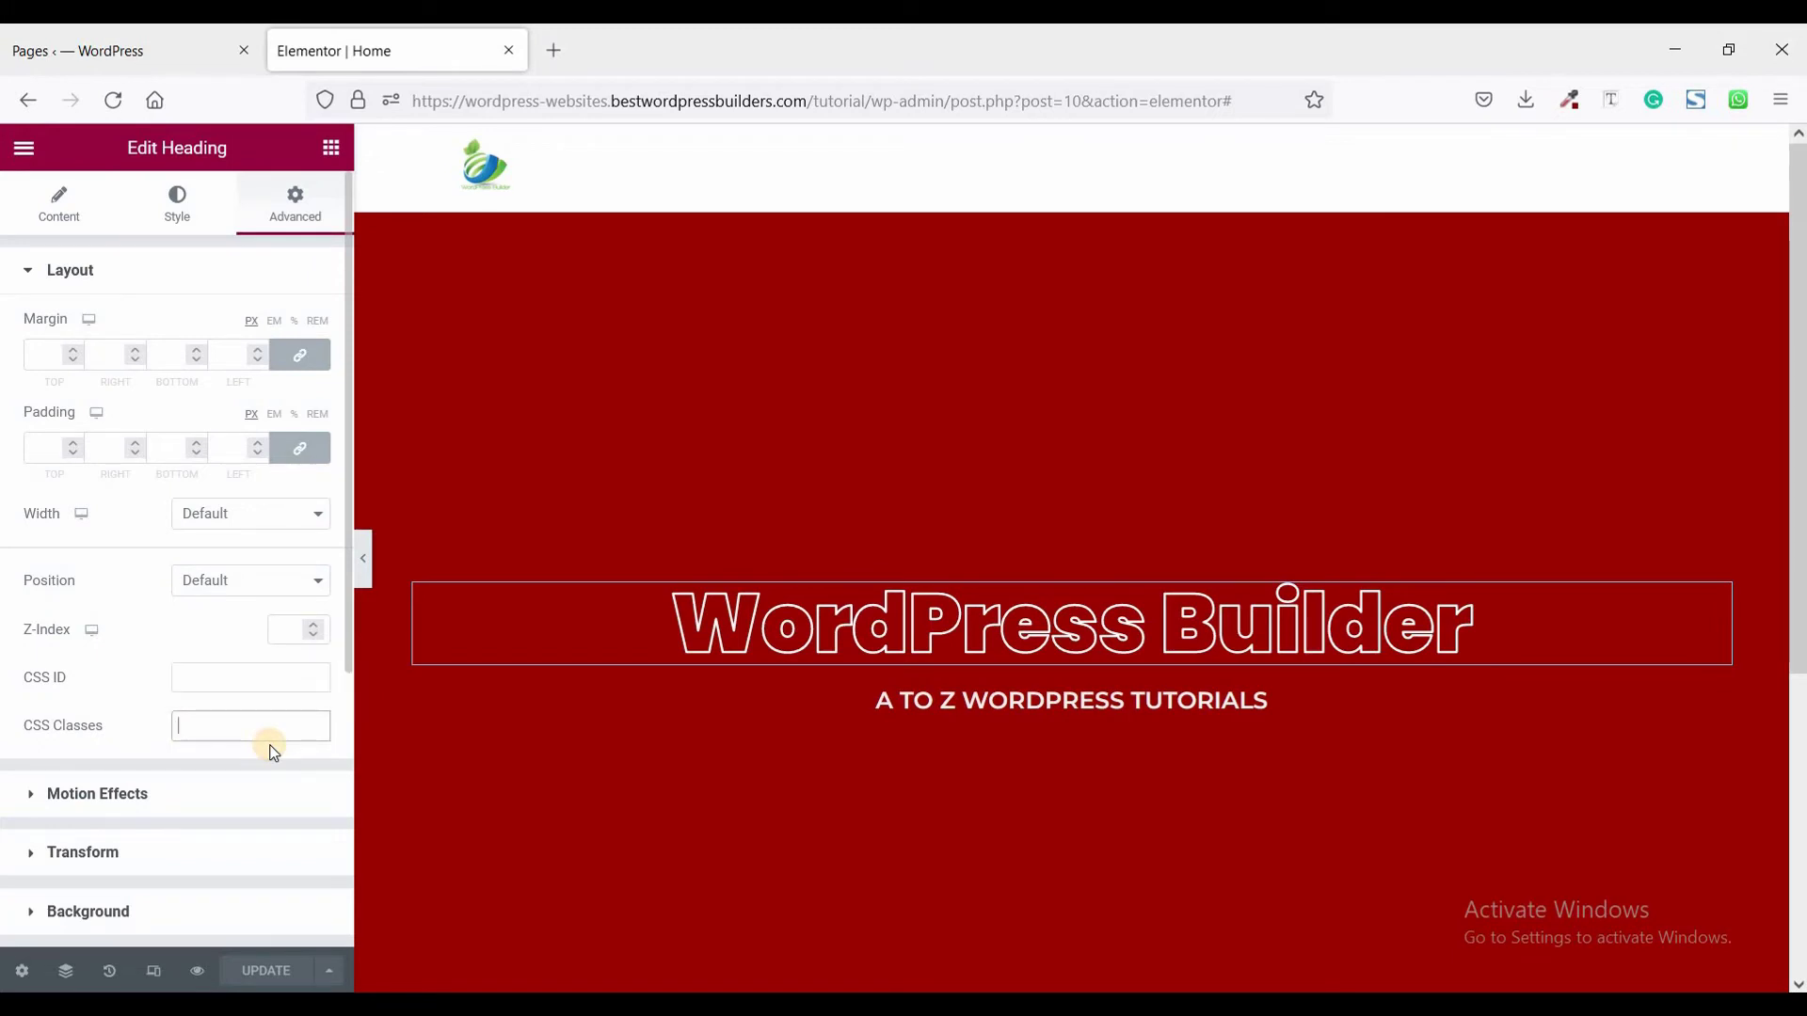
pyautogui.write('text')
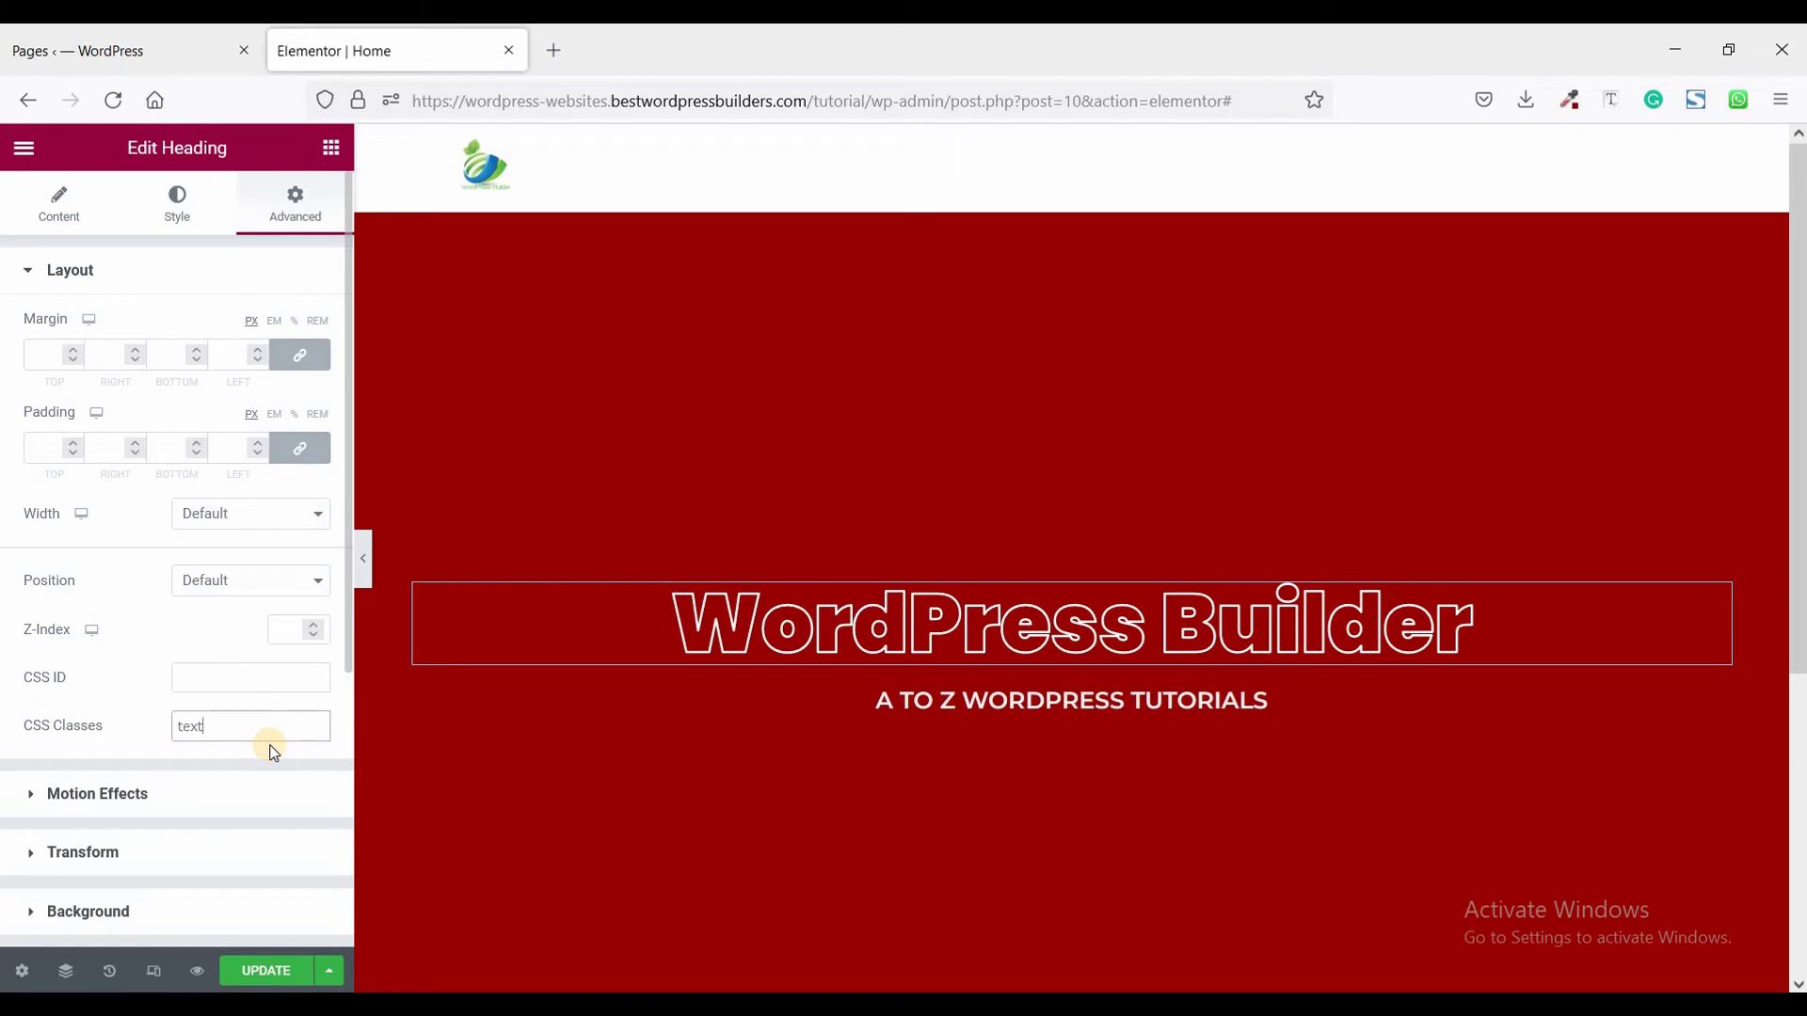
pyautogui.write('-stoke')
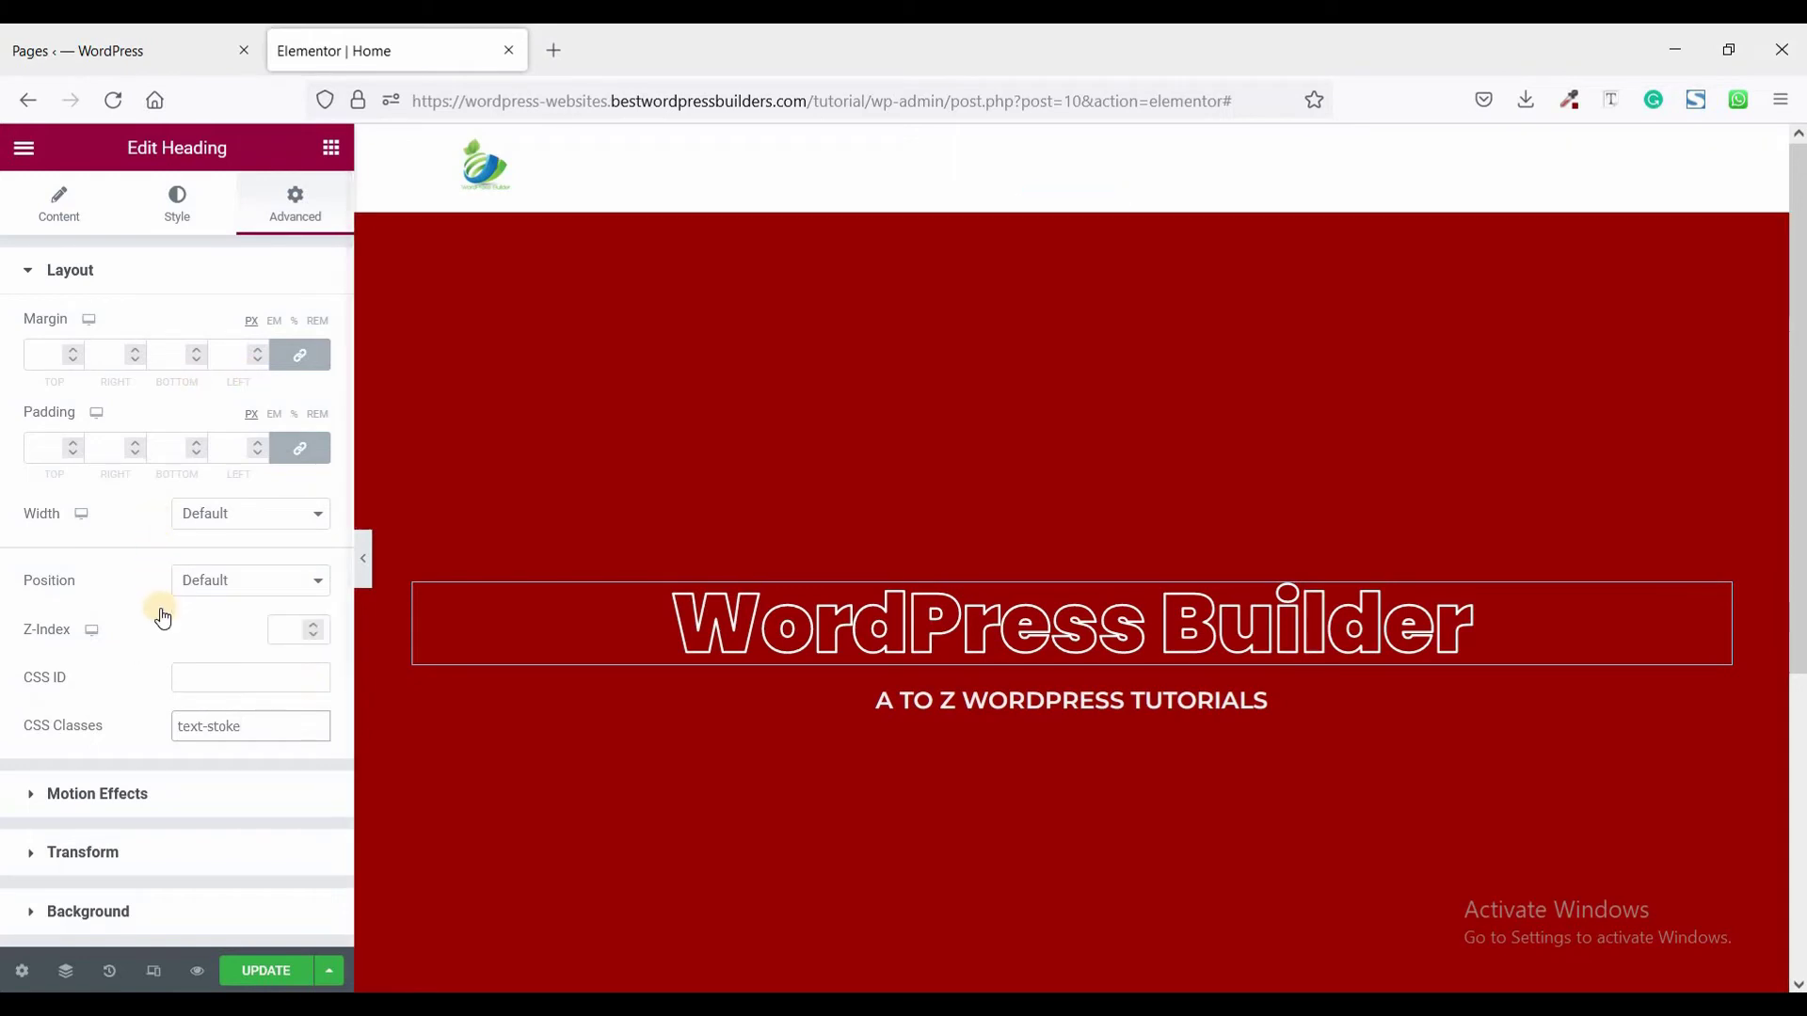
pyautogui.scroll(-5, 158, 658)
pyautogui.click(156, 786)
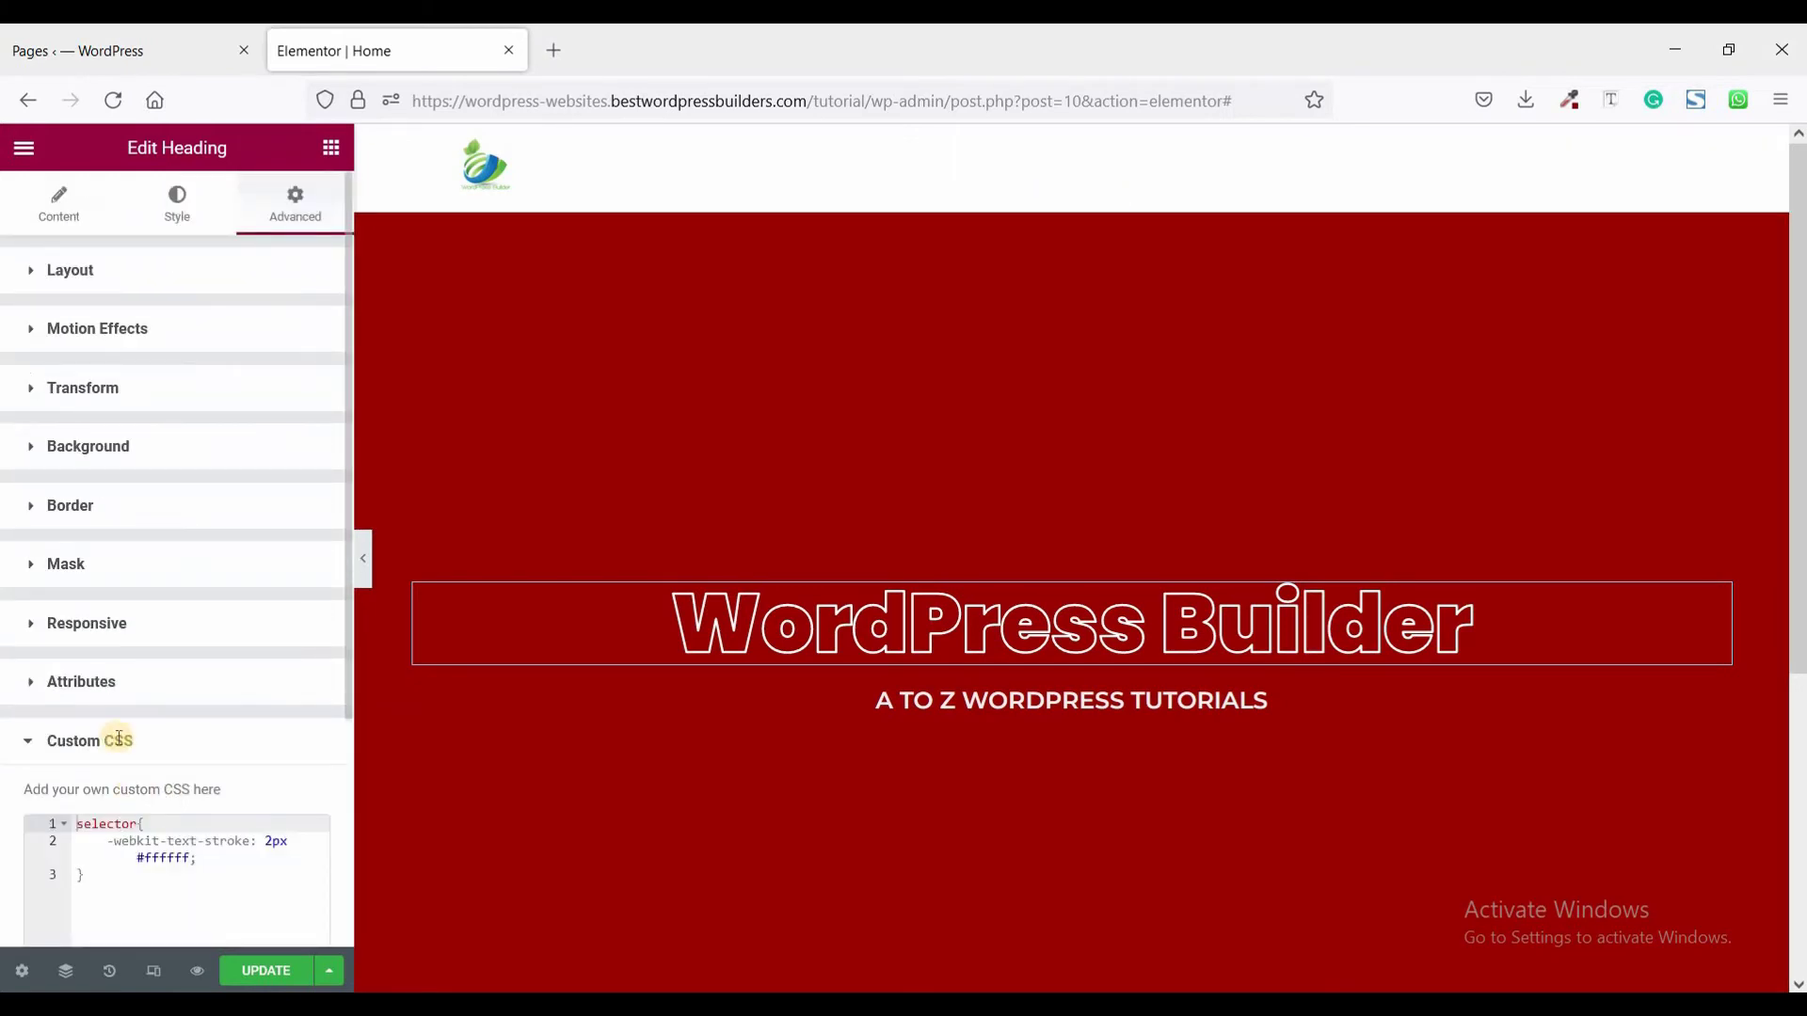
# - Copy the -webkit-text-stroke declaration from line 2 of the custom CSS
pyautogui.scroll(-2, 129, 790)
pyautogui.moveTo(84, 678); pyautogui.dragTo(41, 608)
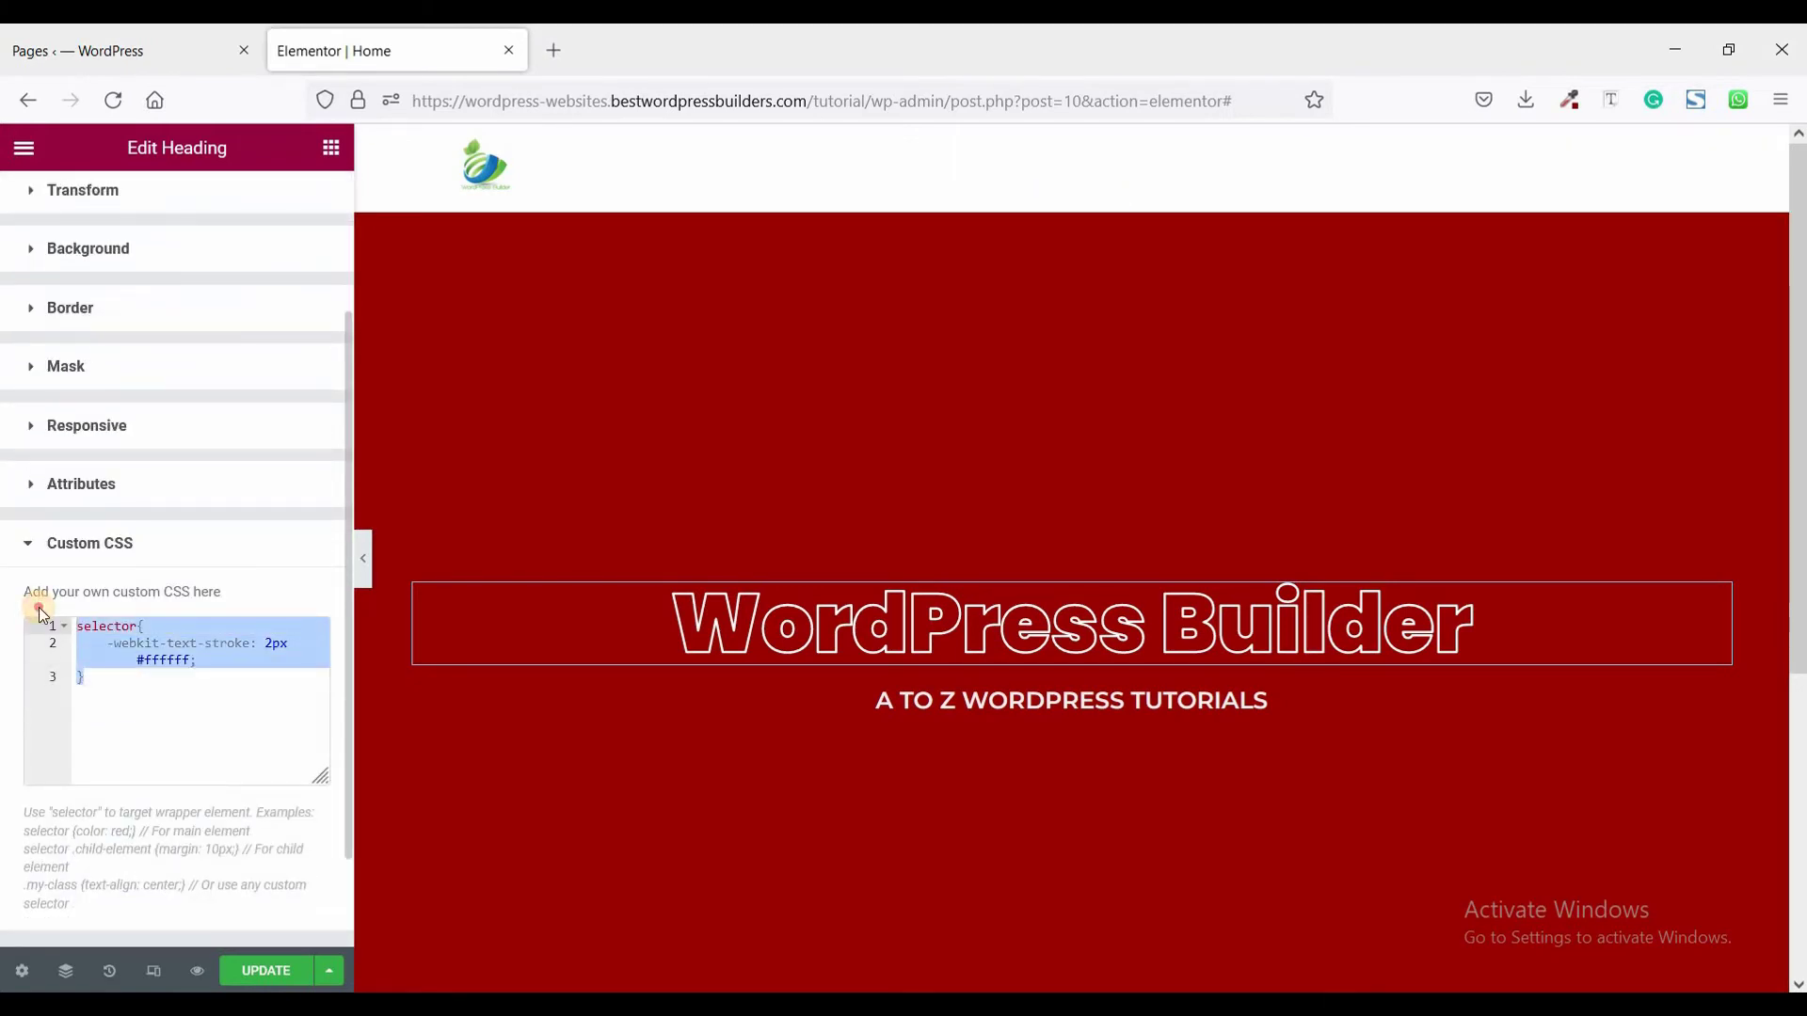
pyautogui.moveTo(197, 660); pyautogui.dragTo(55, 631)
pyautogui.rightClick(110, 647)
pyautogui.click(179, 283)
# - Delete the heading's custom CSS, update the page, and return to the Pages list
pyautogui.press('BackSpace')
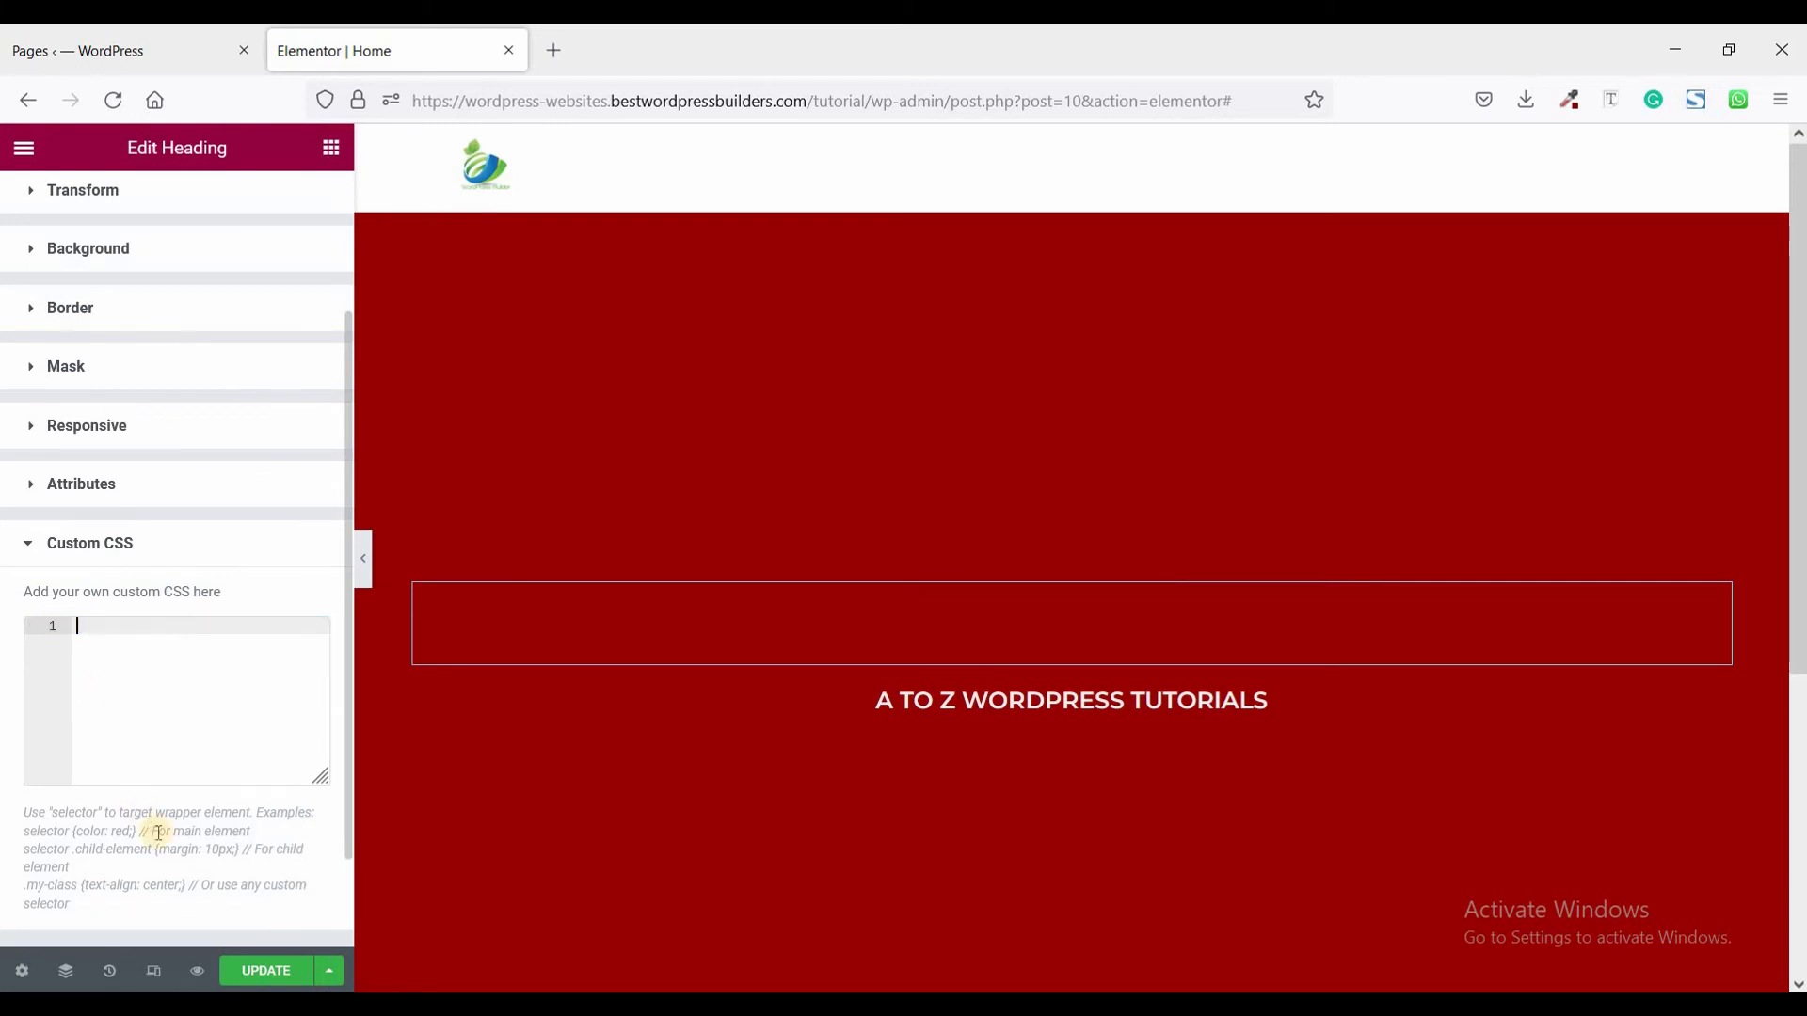
pyautogui.click(247, 969)
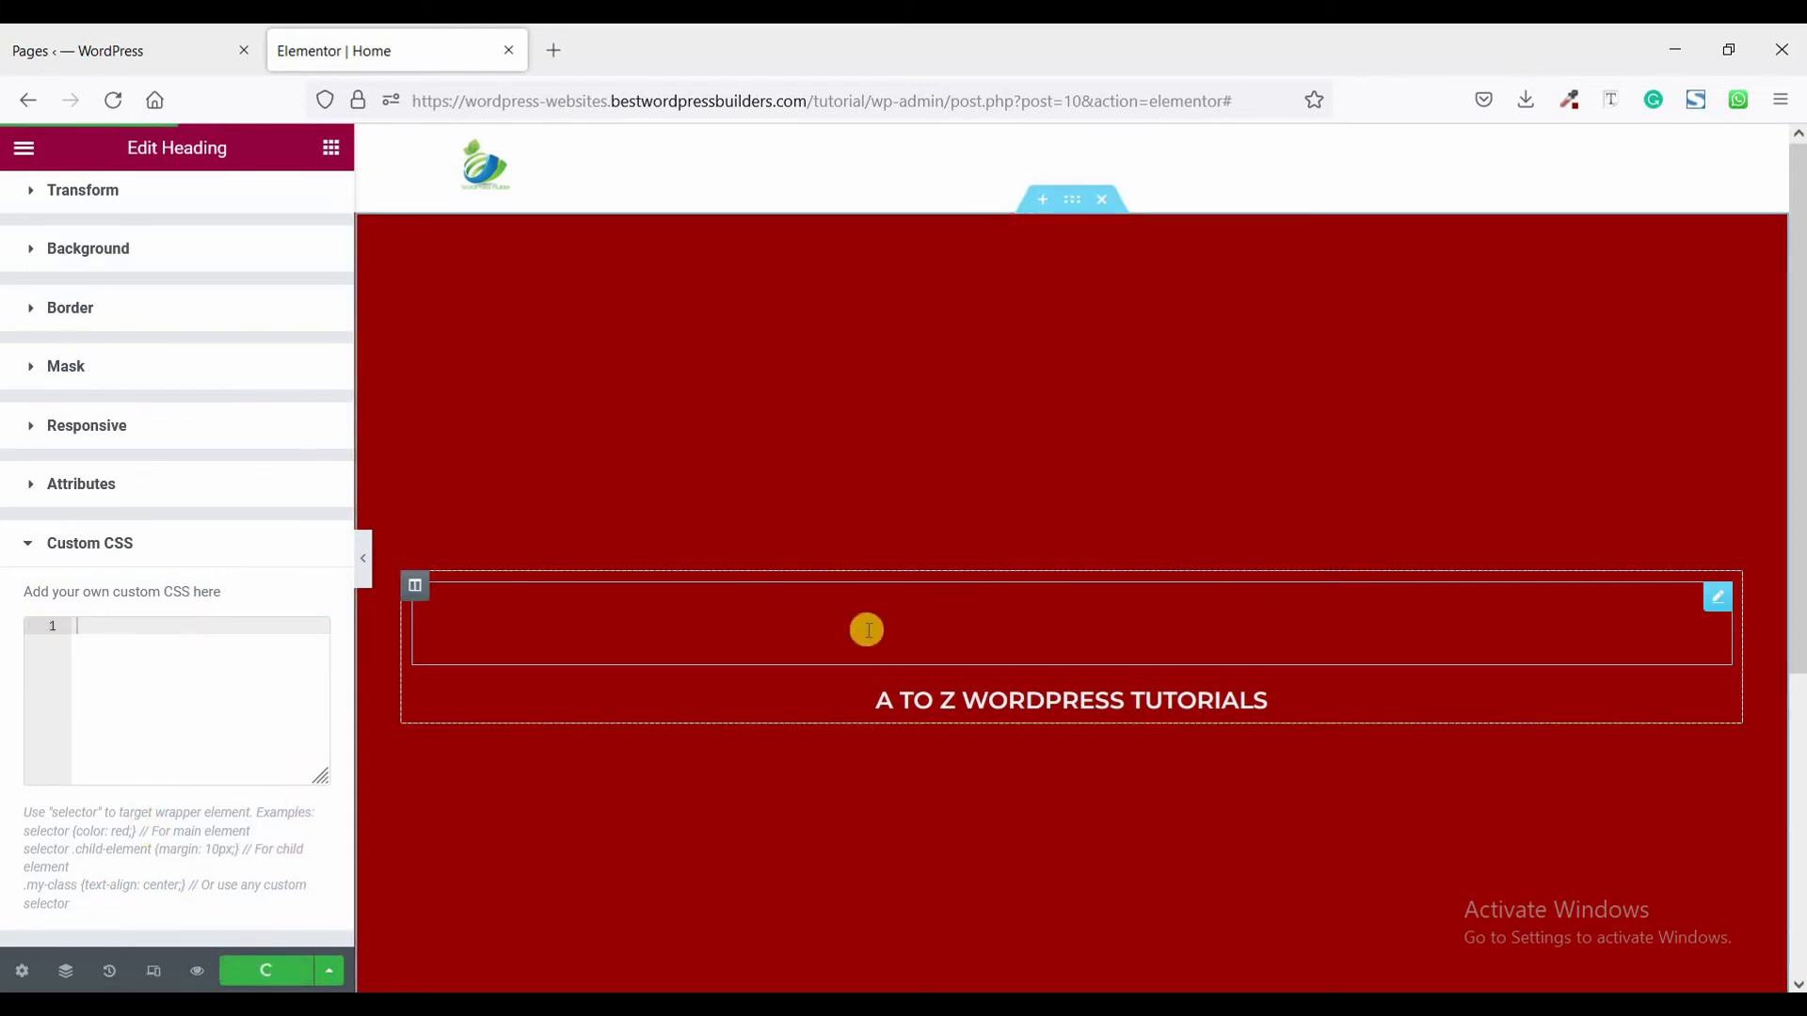
pyautogui.scroll(3, 214, 391)
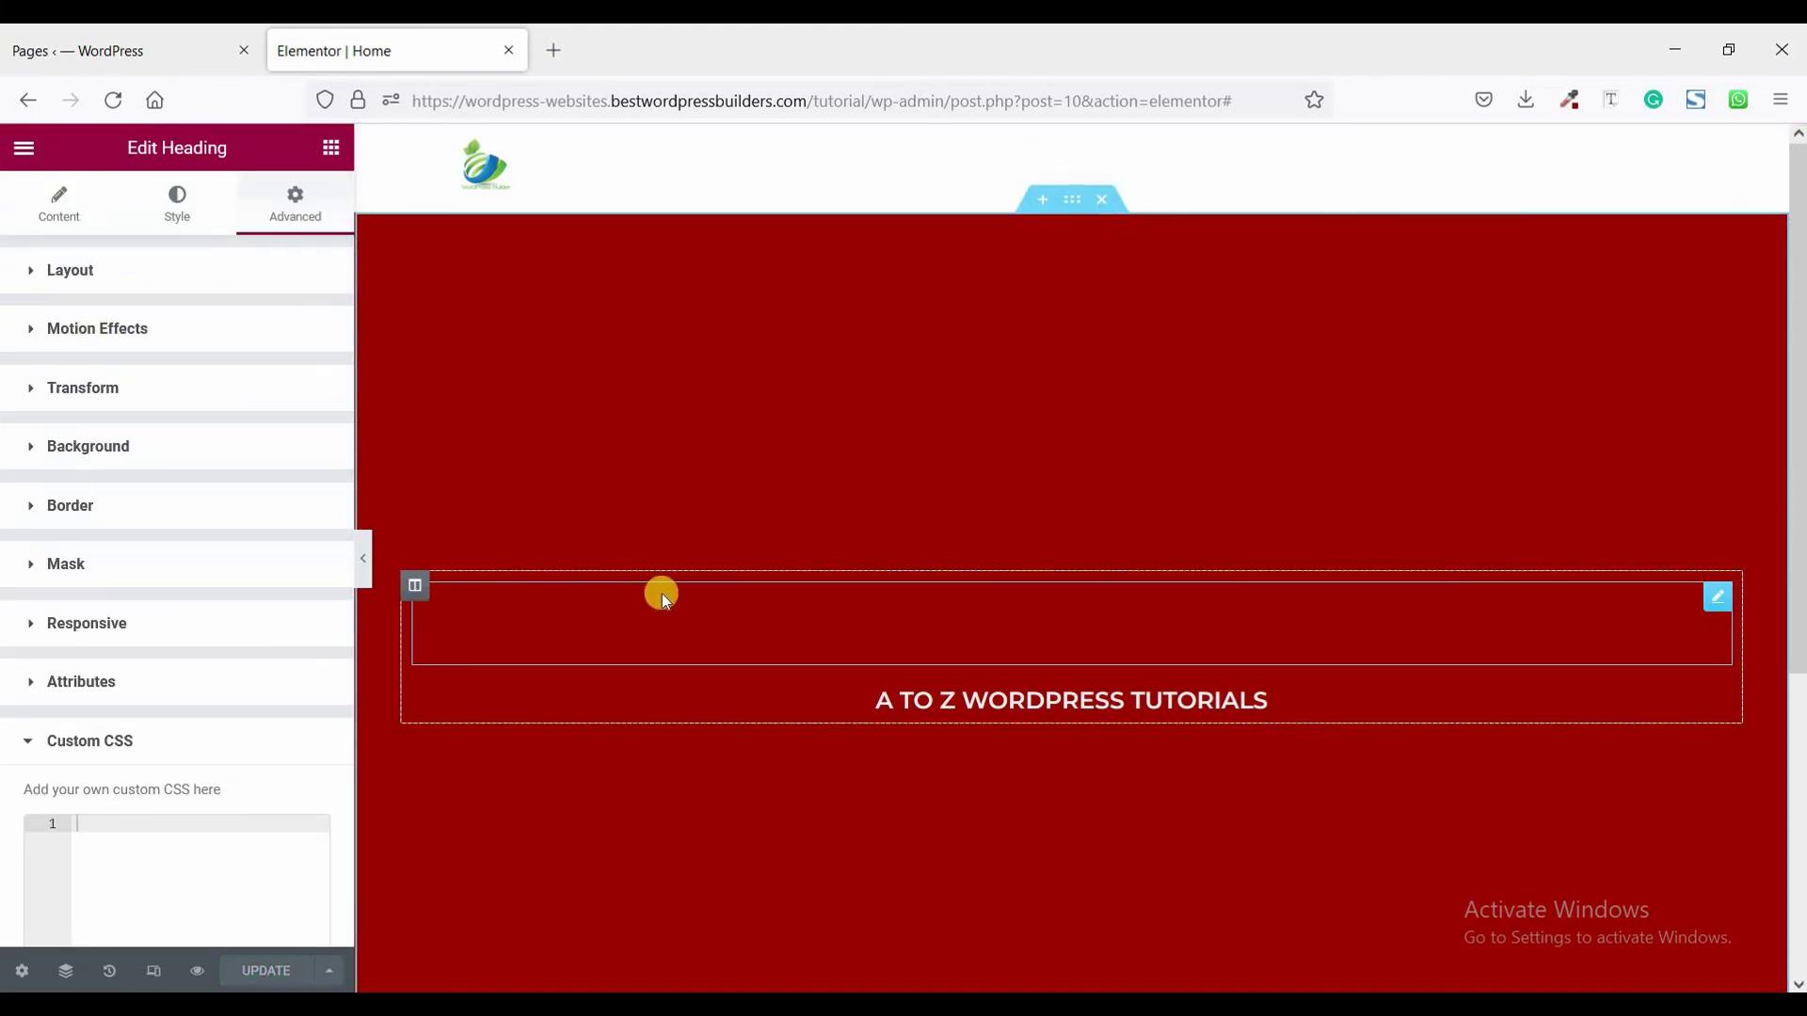
pyautogui.click(153, 69)
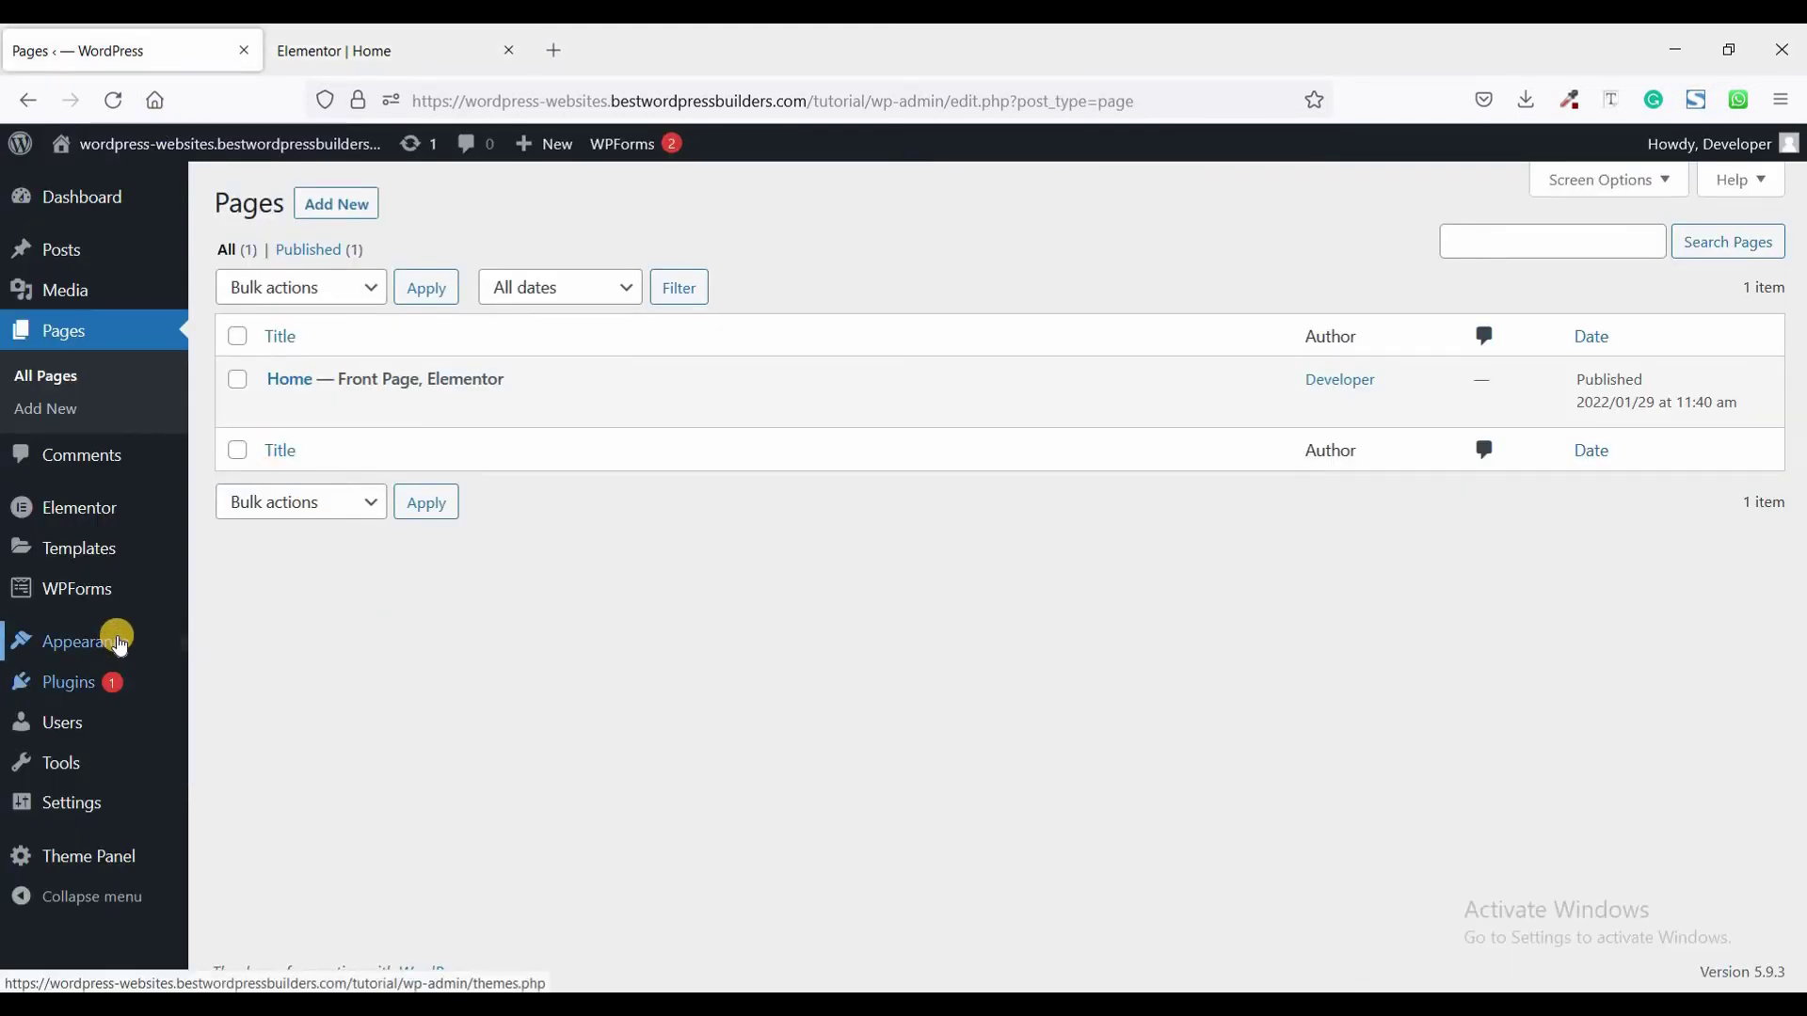
# - Open the Customizer in a new tab and start editing its empty Custom CSS/JS box
pyautogui.rightClick(245, 679)
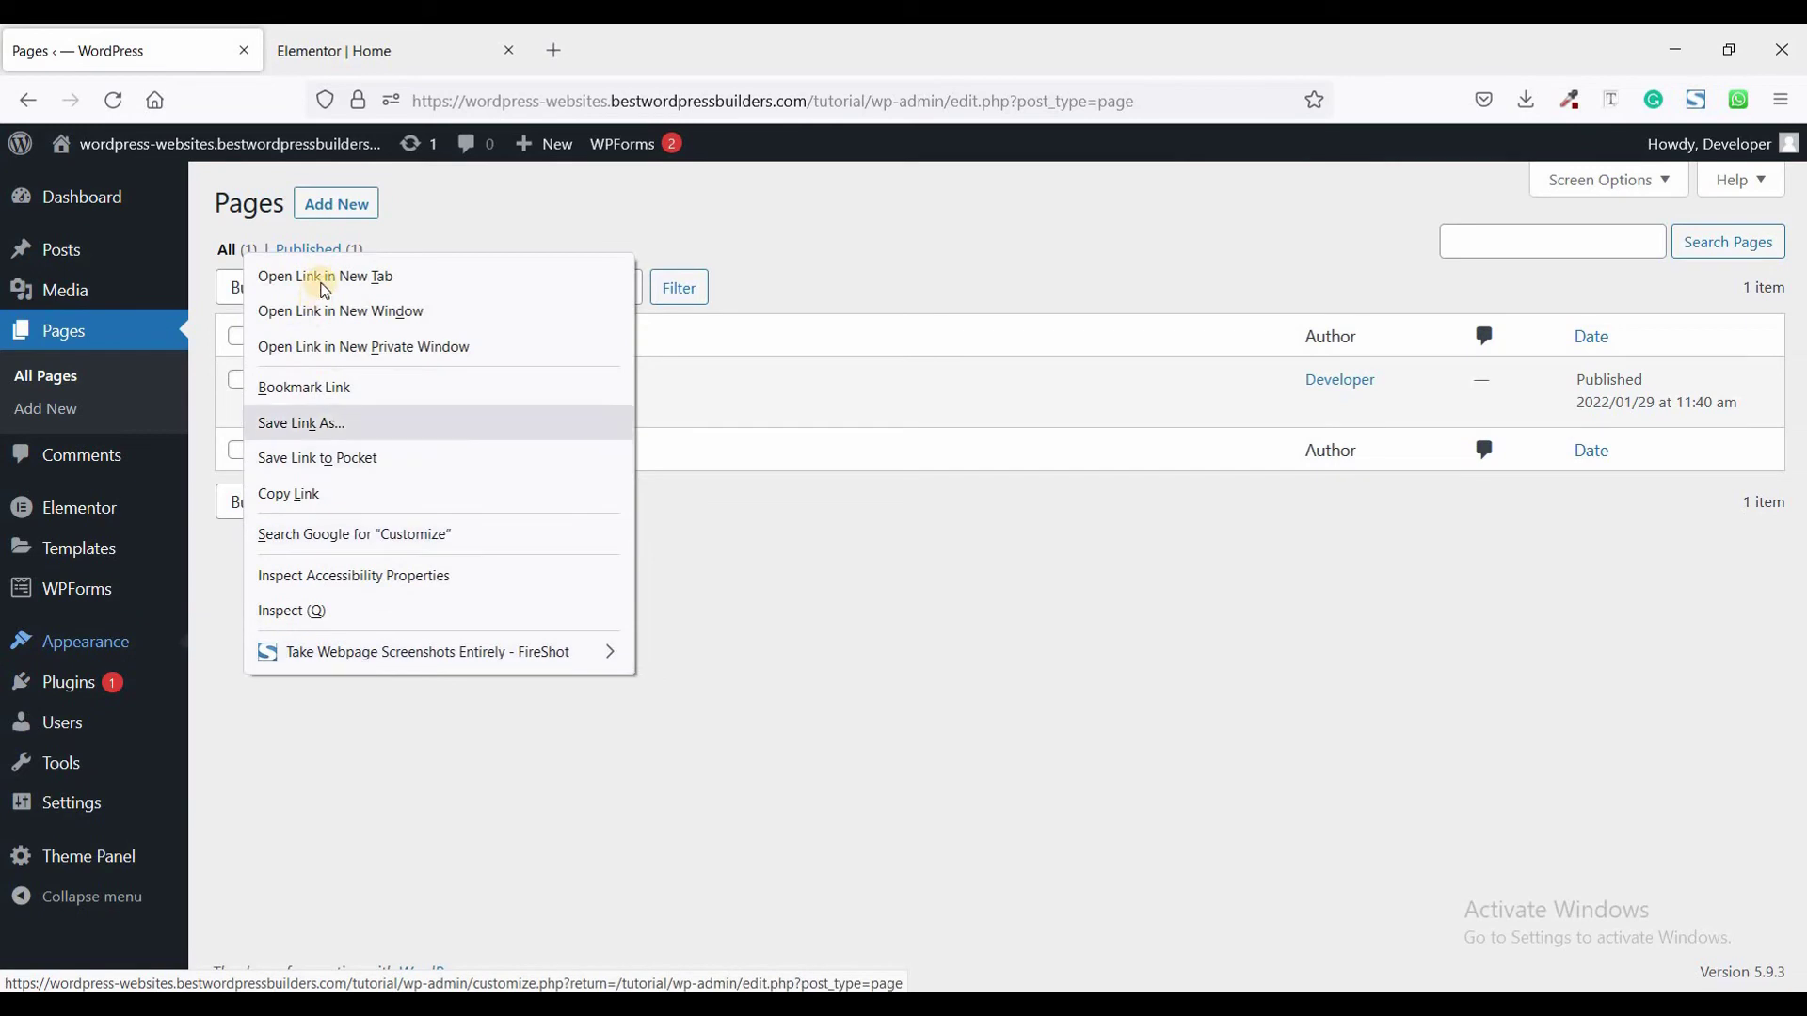
pyautogui.click(292, 275)
pyautogui.click(359, 54)
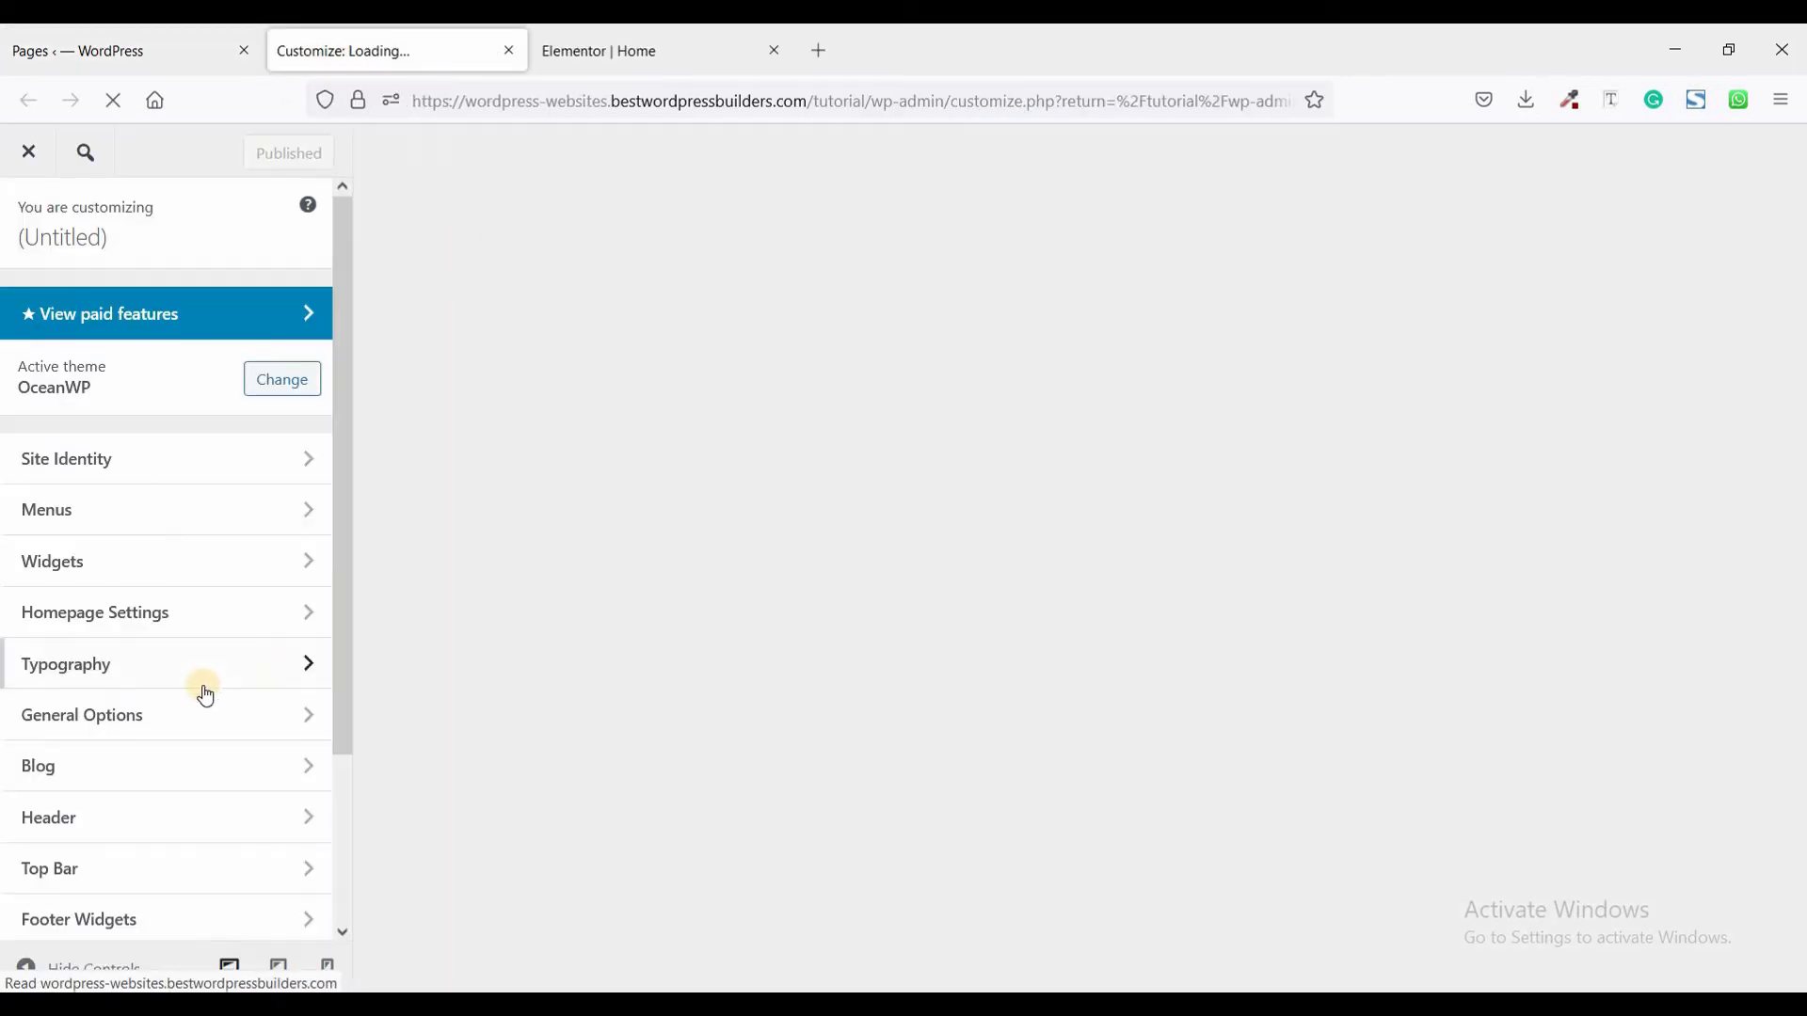
pyautogui.scroll(-3, 217, 753)
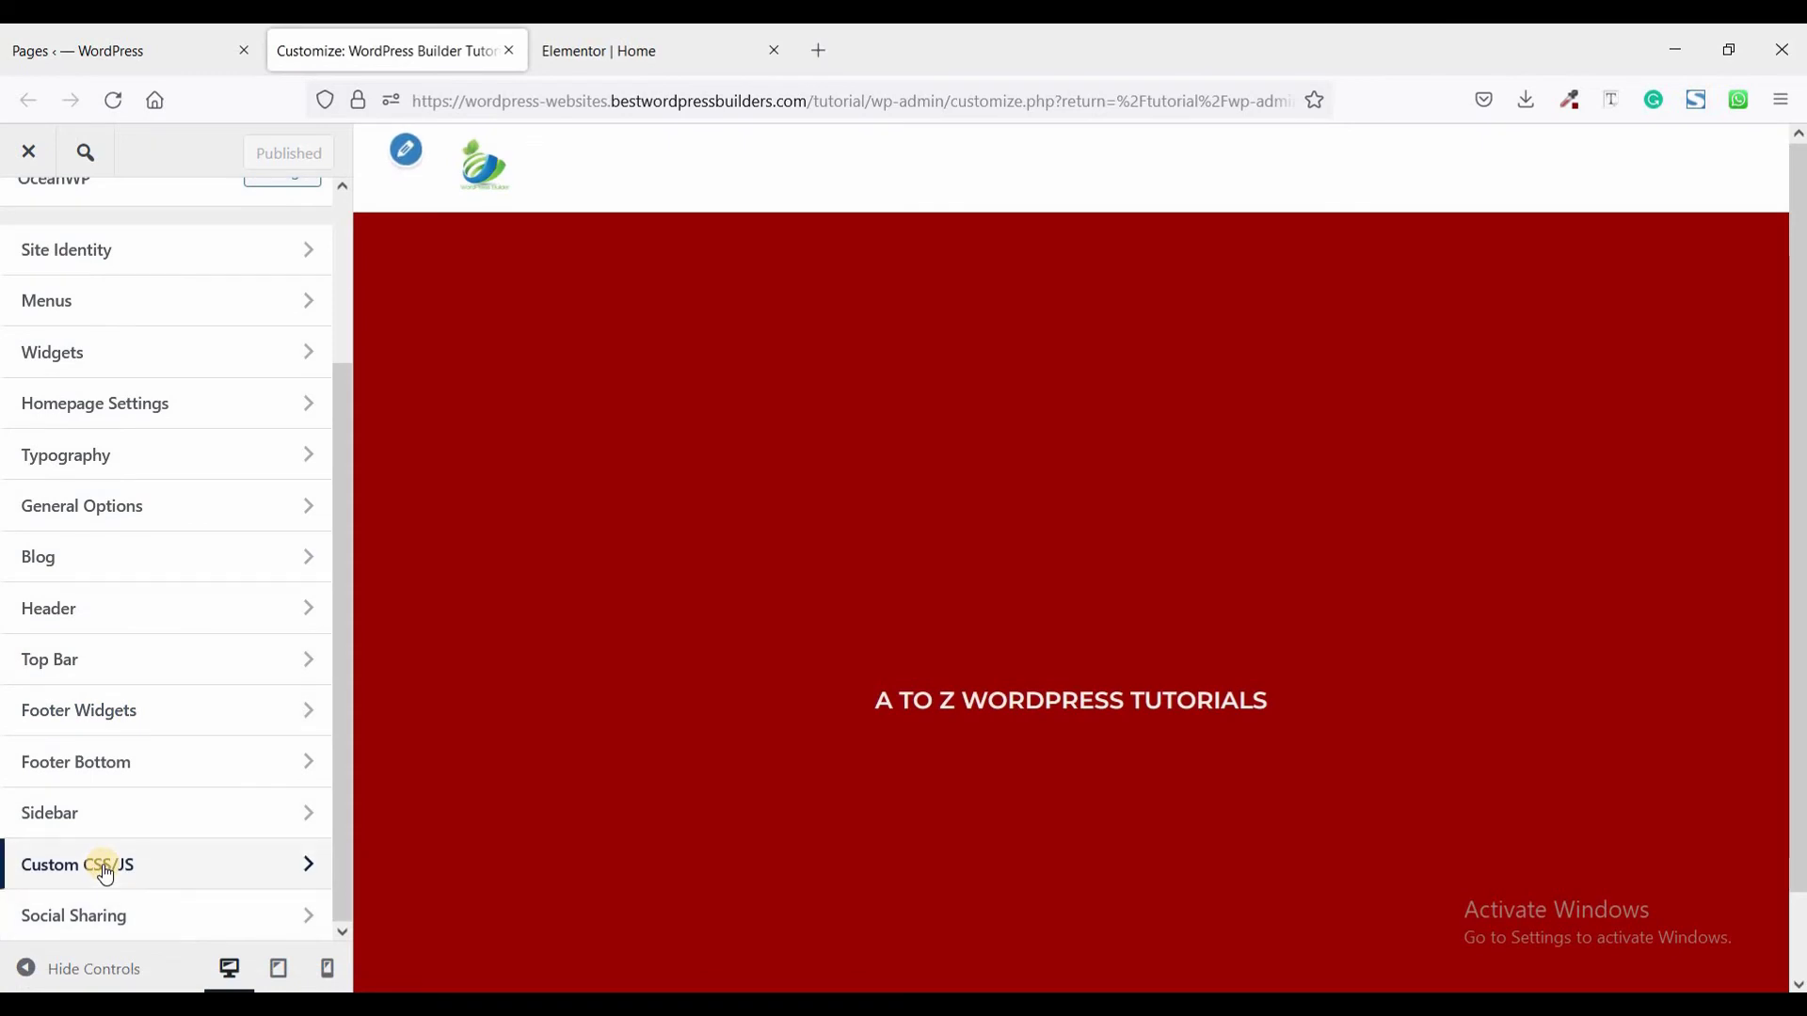
pyautogui.click(106, 877)
pyautogui.click(148, 364)
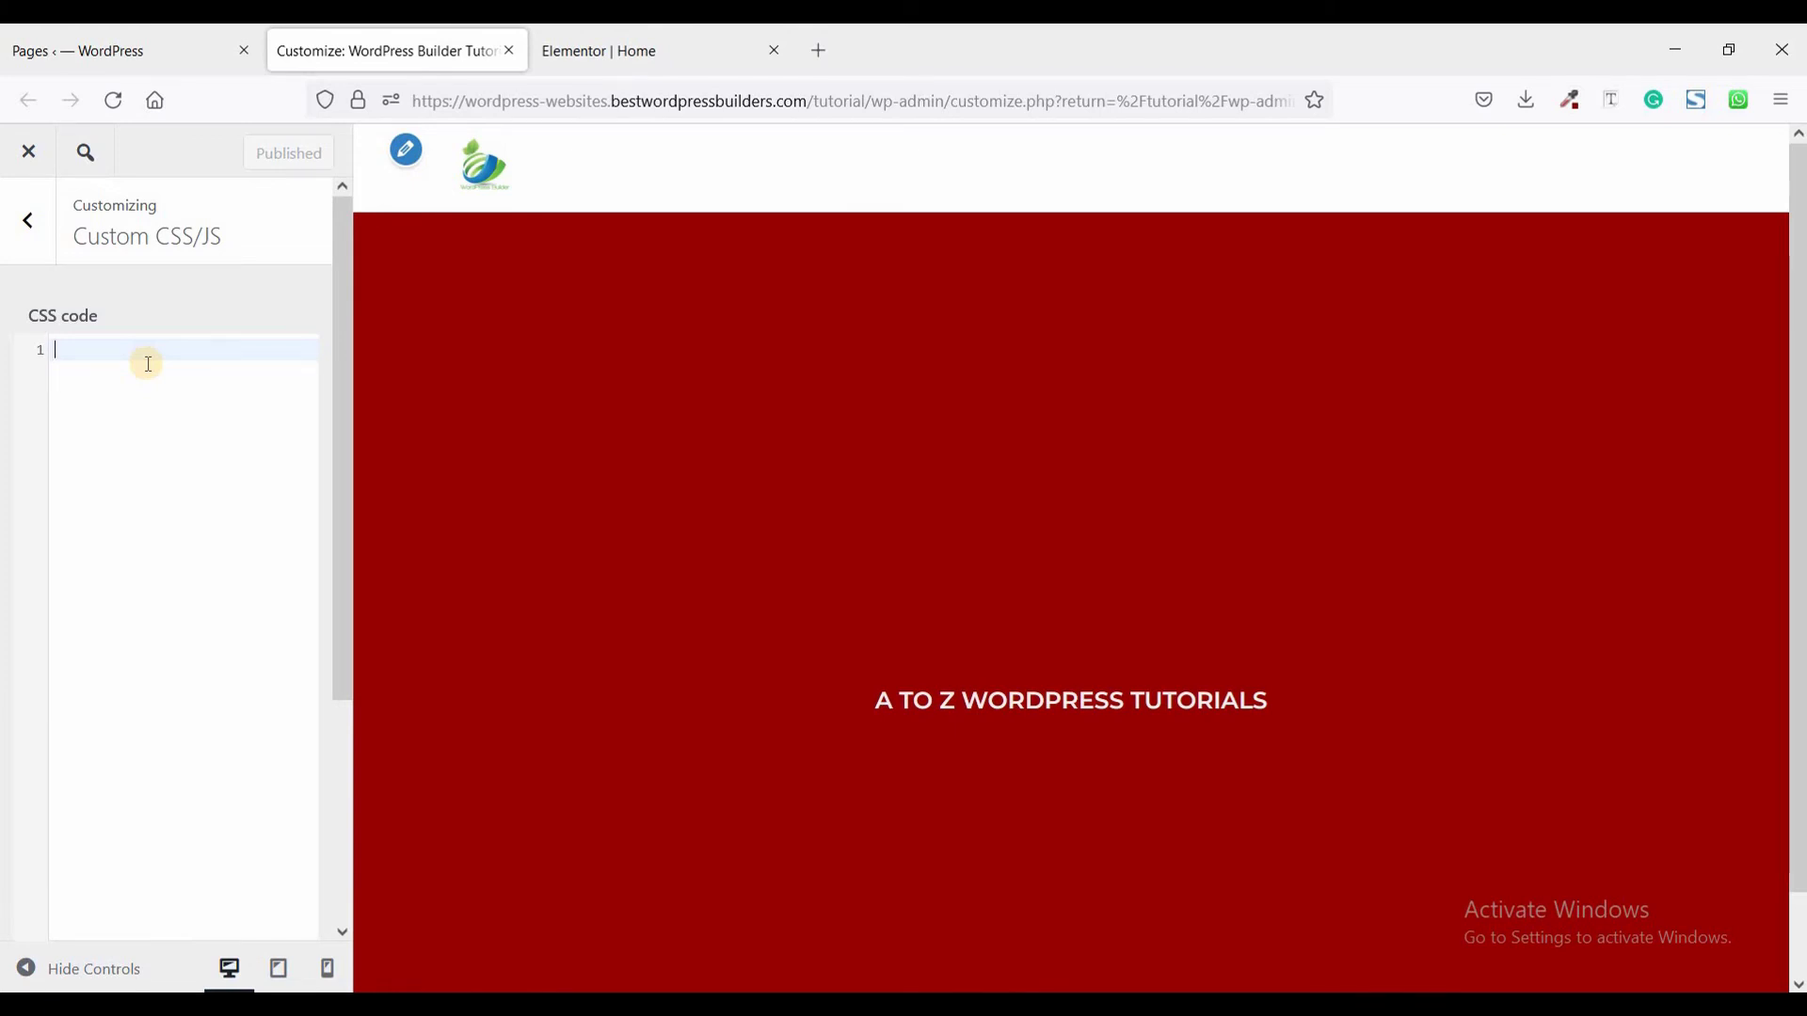
# - Write a .text-stoke rule containing the pasted -webkit-text-stroke: 2px #ffffff declaration
pyautogui.write('text-stoke')
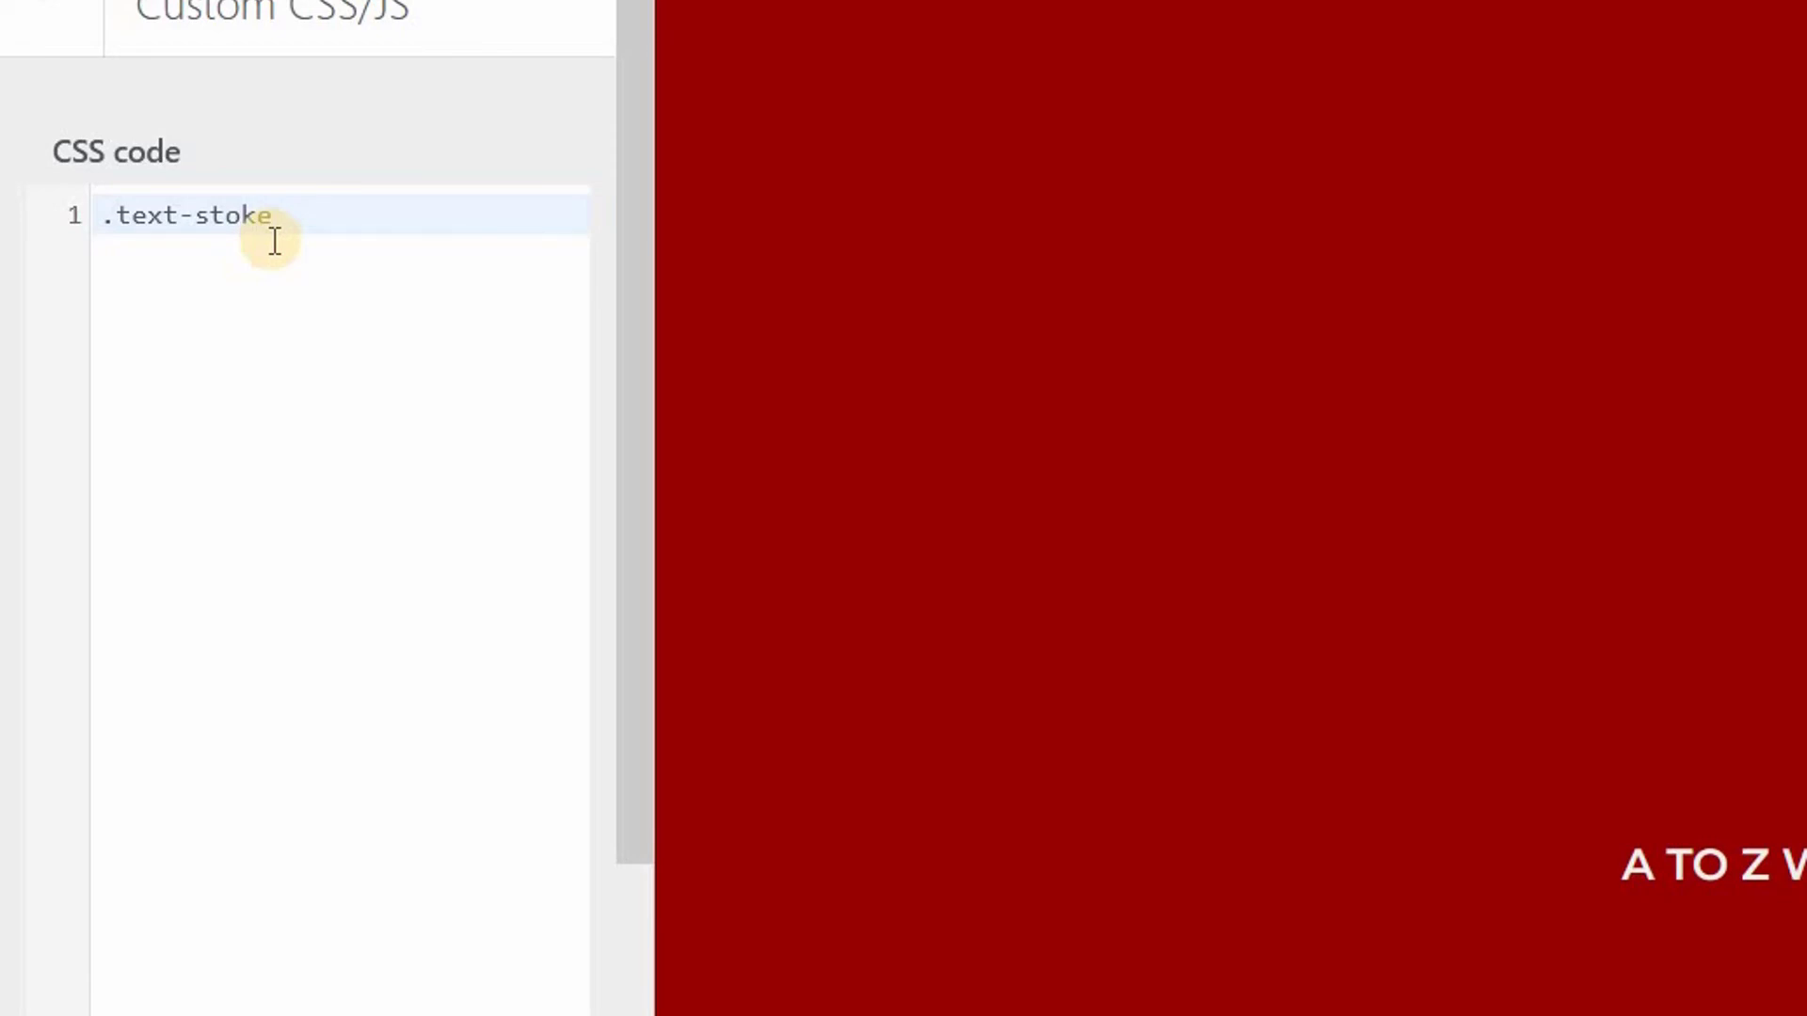
pyautogui.write('{}')
pyautogui.press('Return')
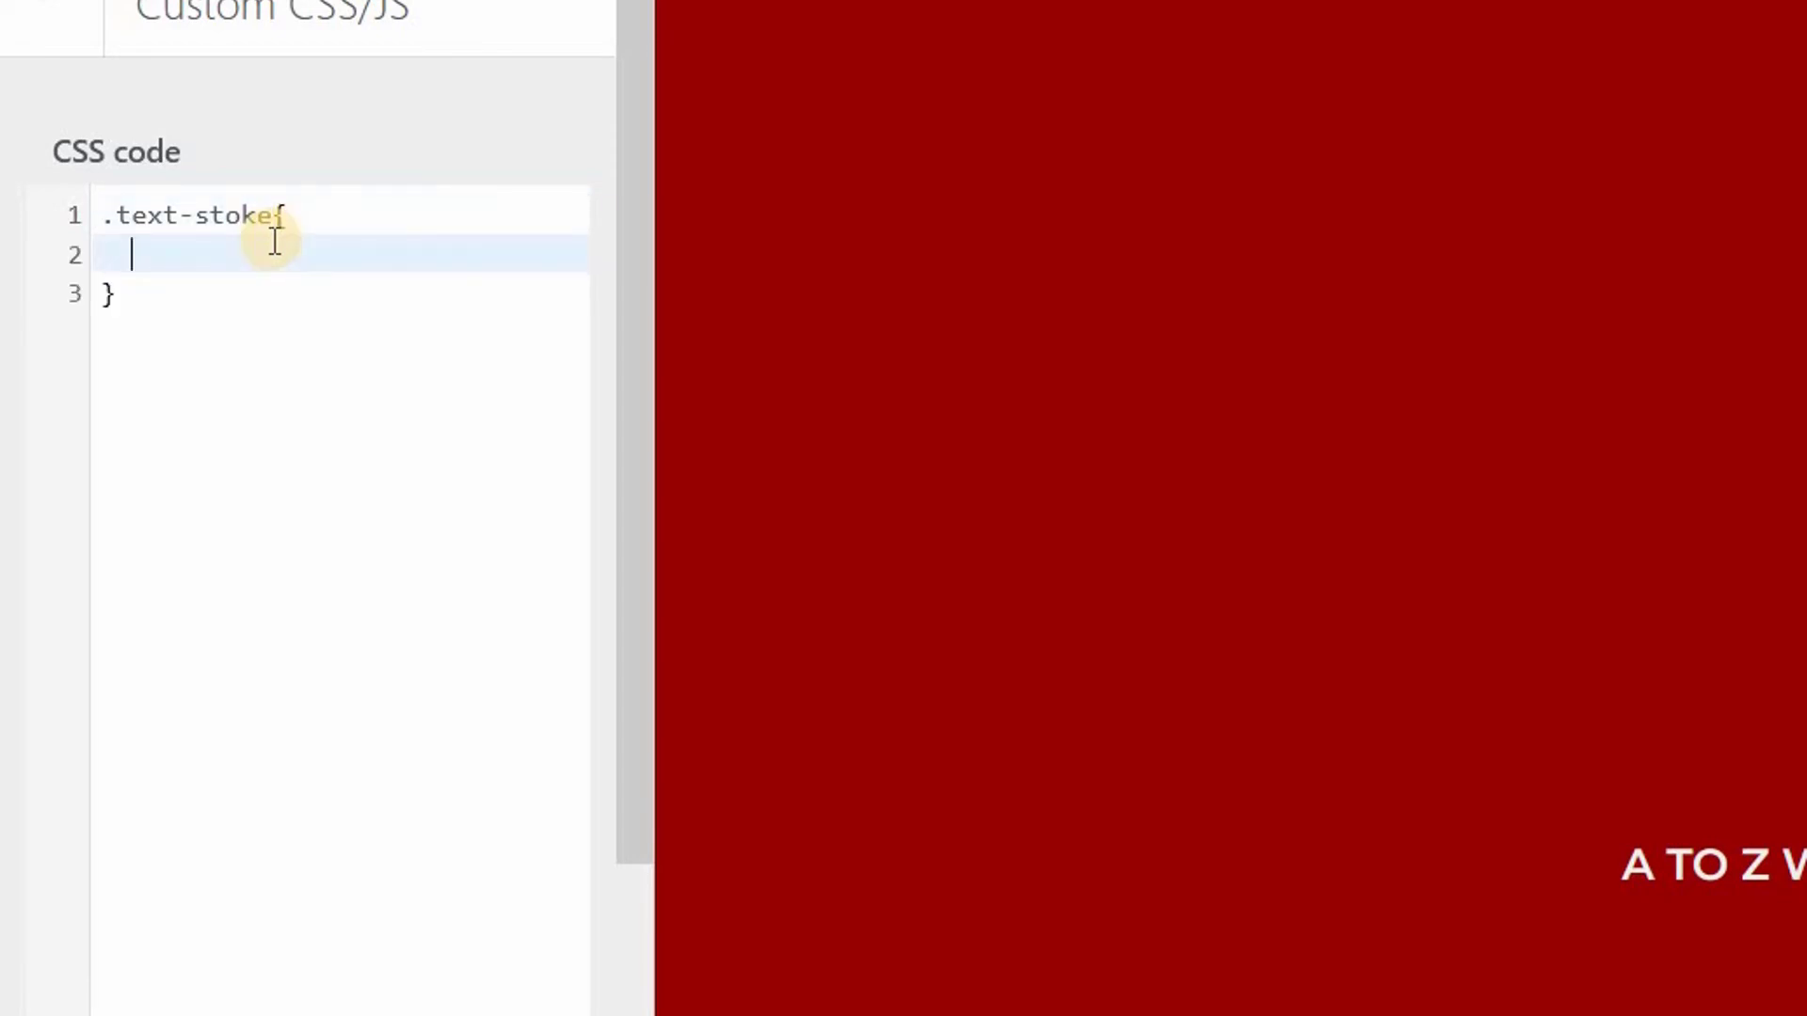
pyautogui.write('-webkit-text-stroke: 2px #ffffff;')
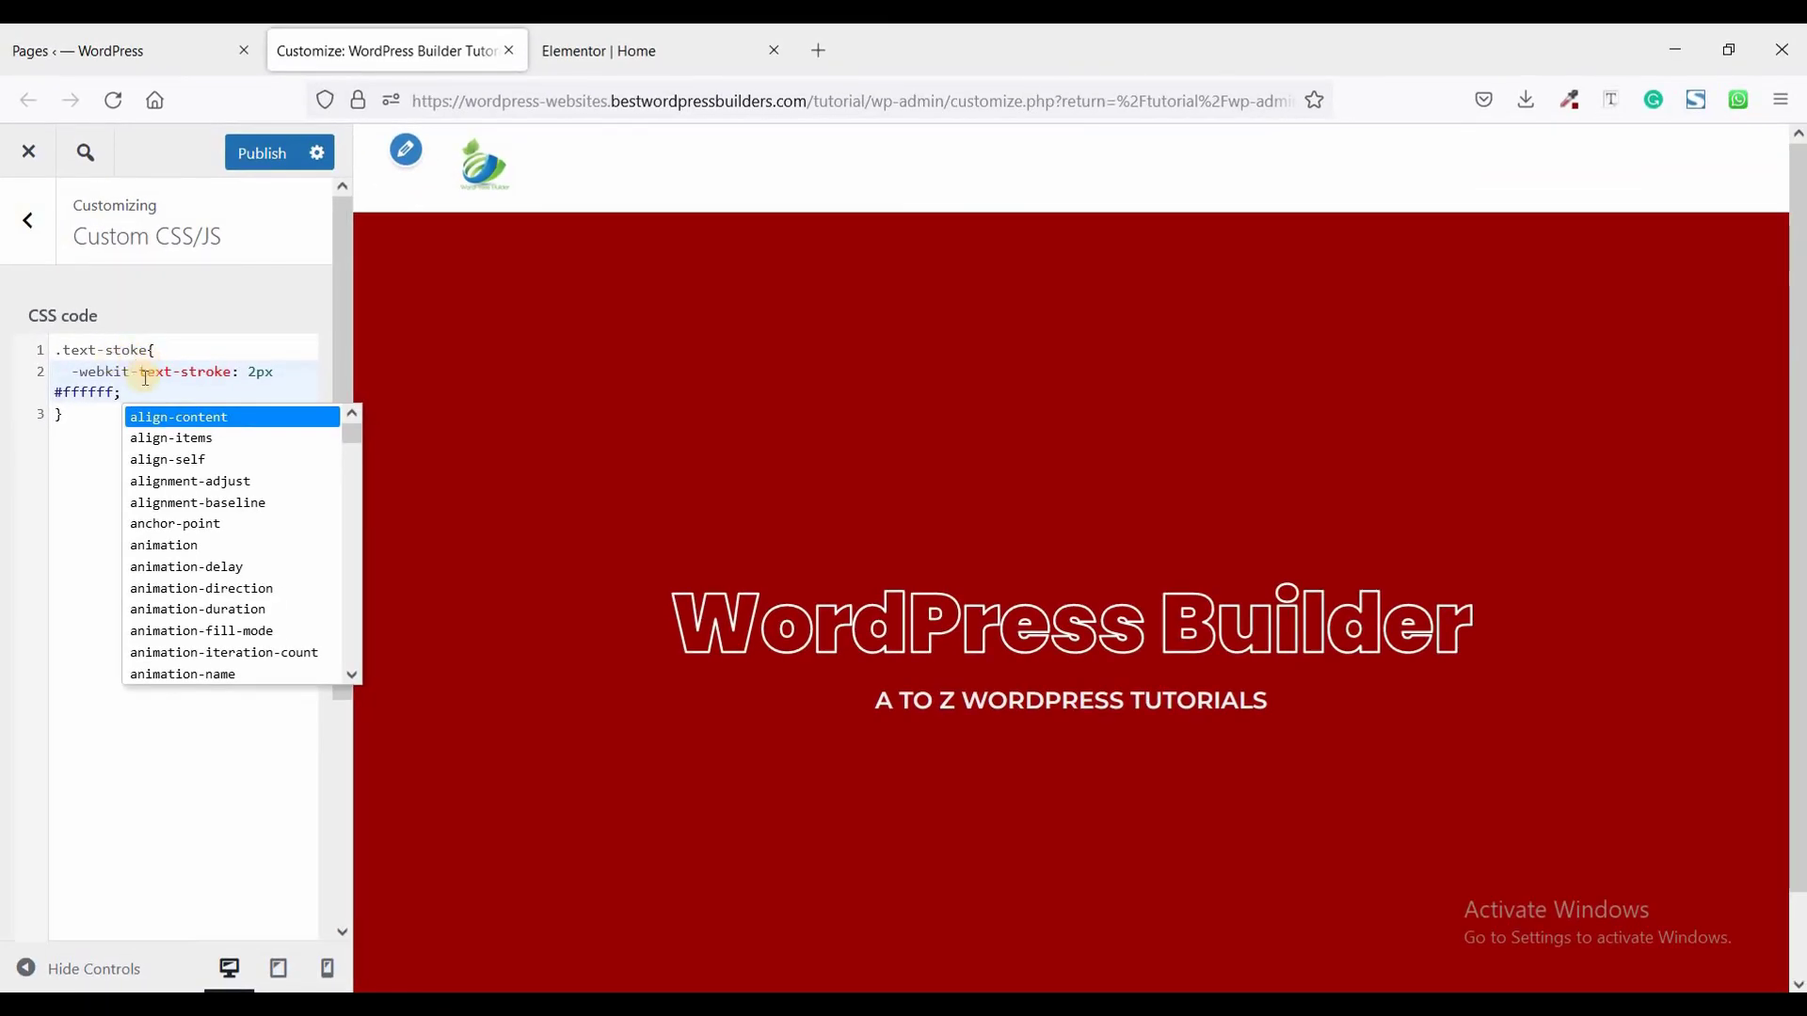
pyautogui.click(151, 379)
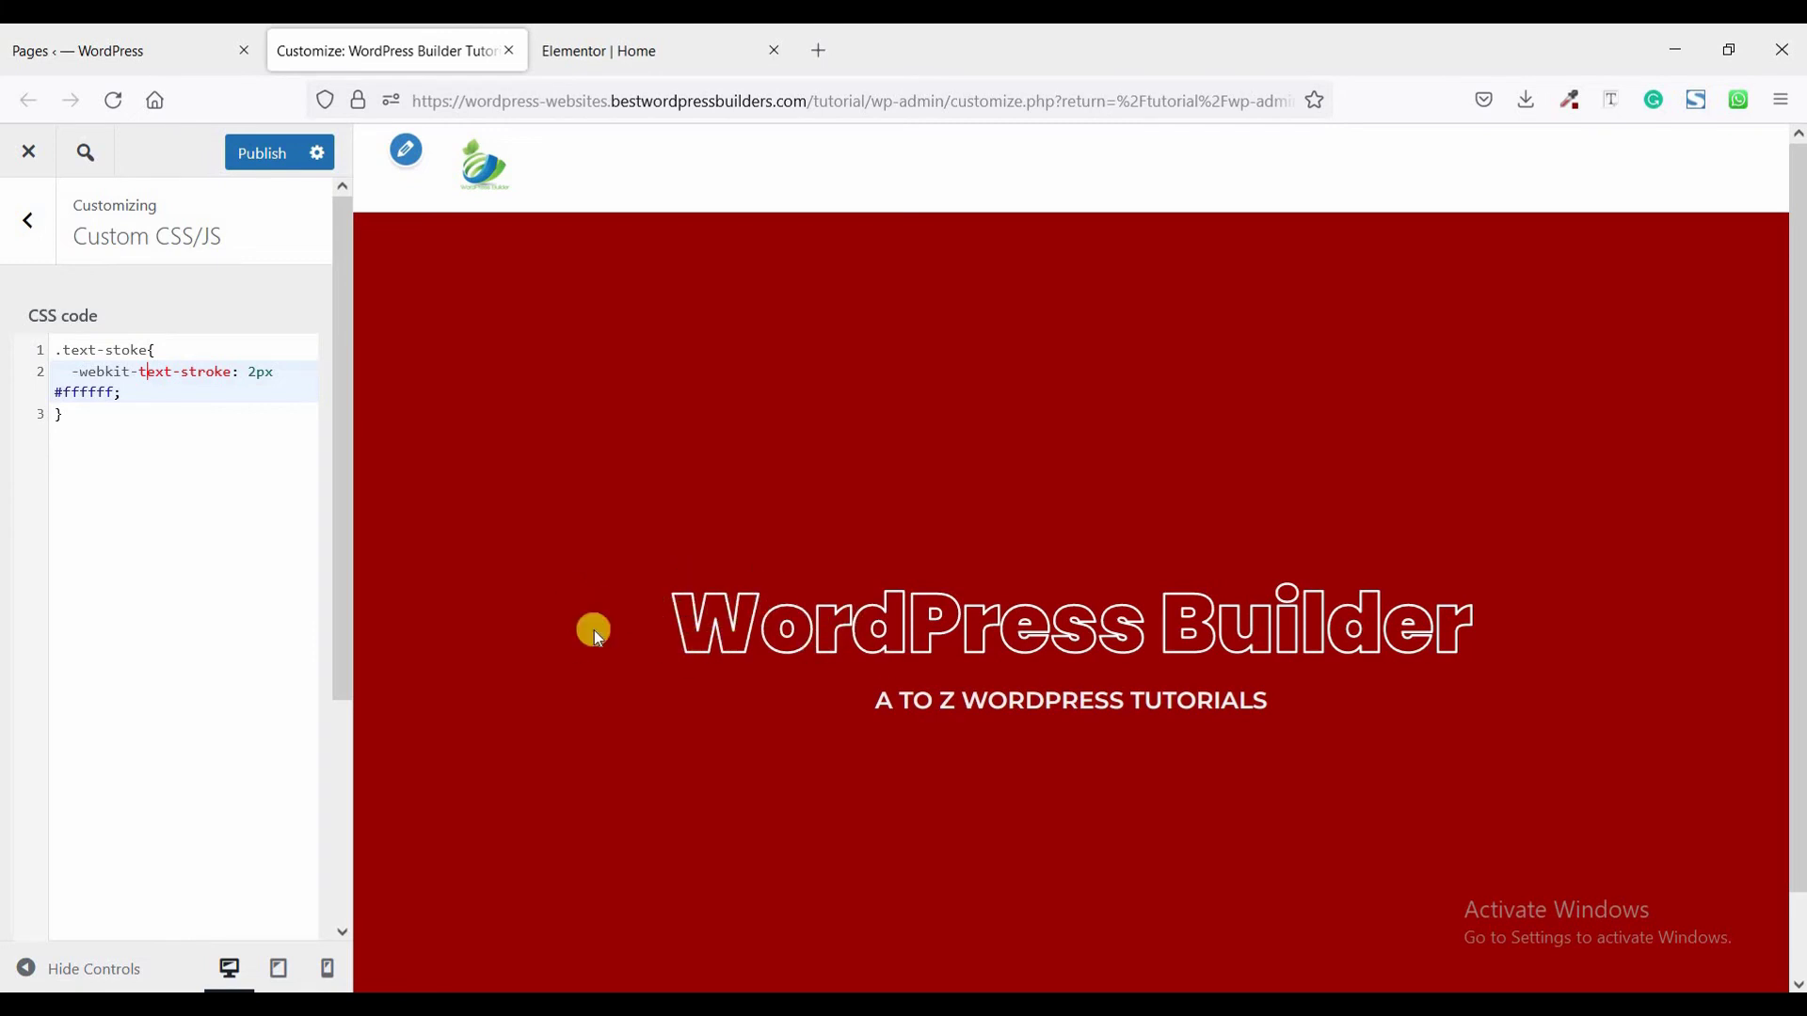
# - Try red and then yellow in place of #ffffff as the .text-stoke outline colour
pyautogui.moveTo(113, 391); pyautogui.dragTo(55, 393)
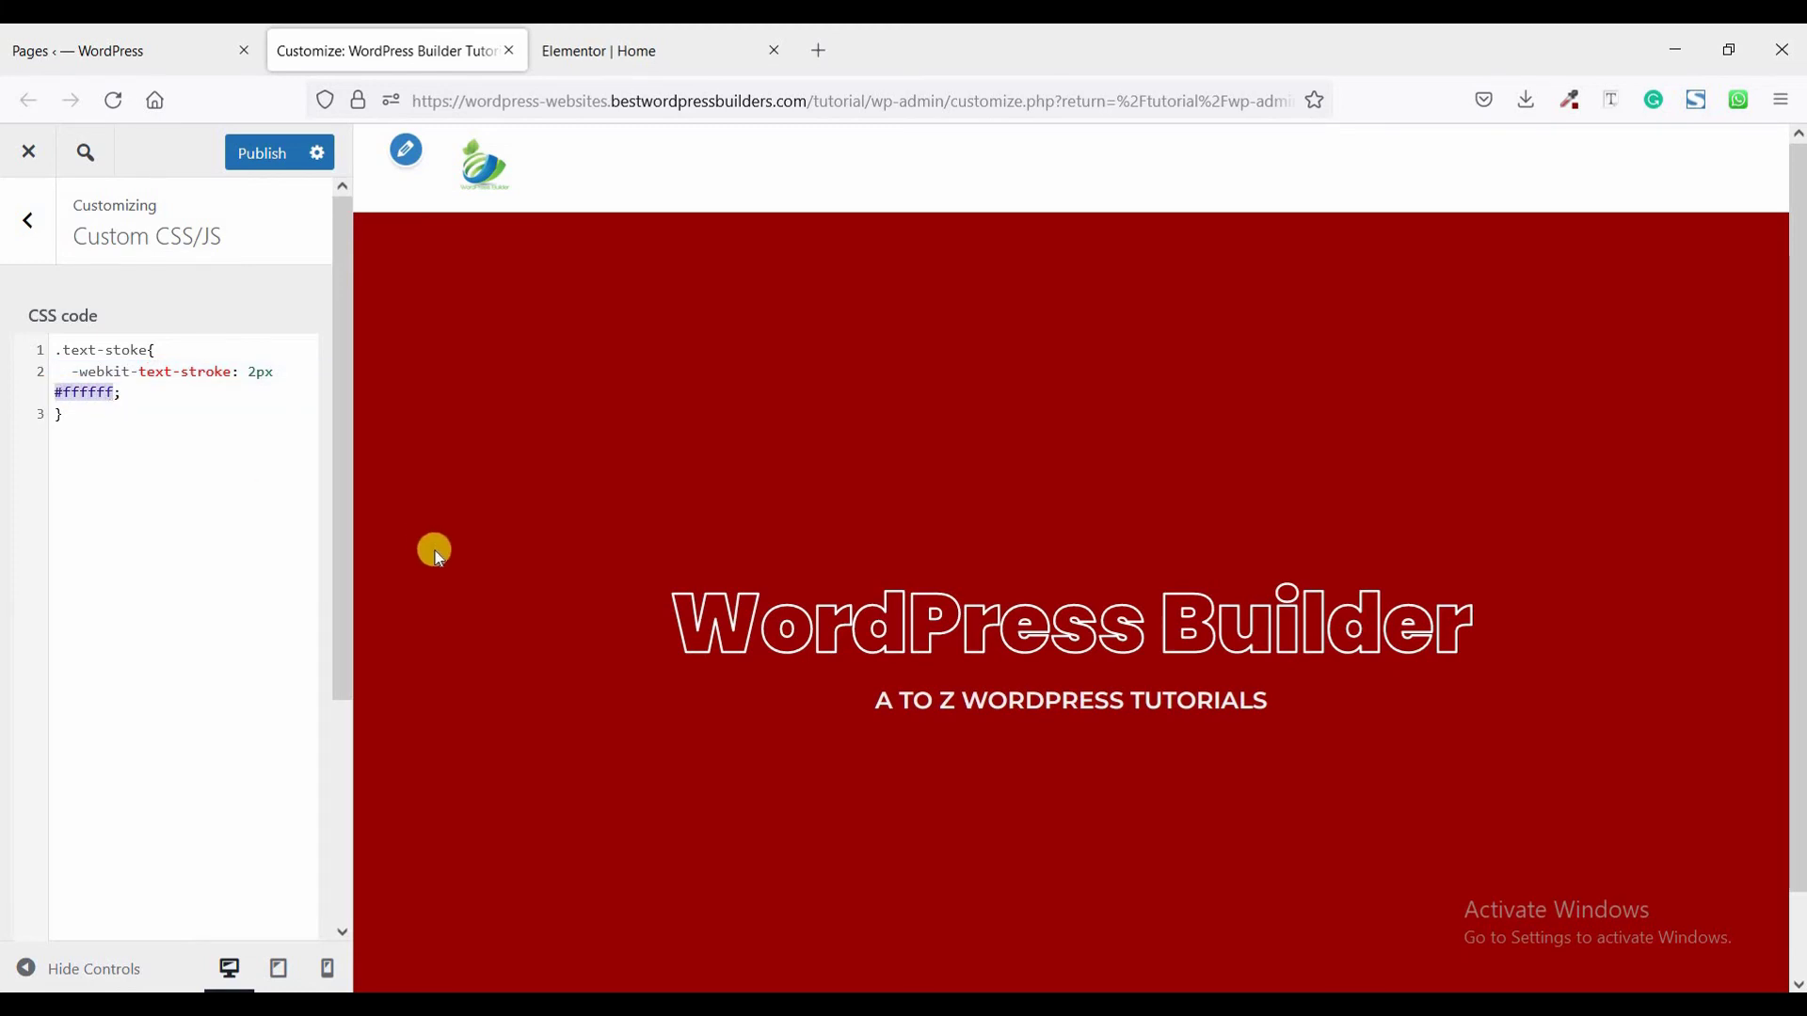
pyautogui.write('red')
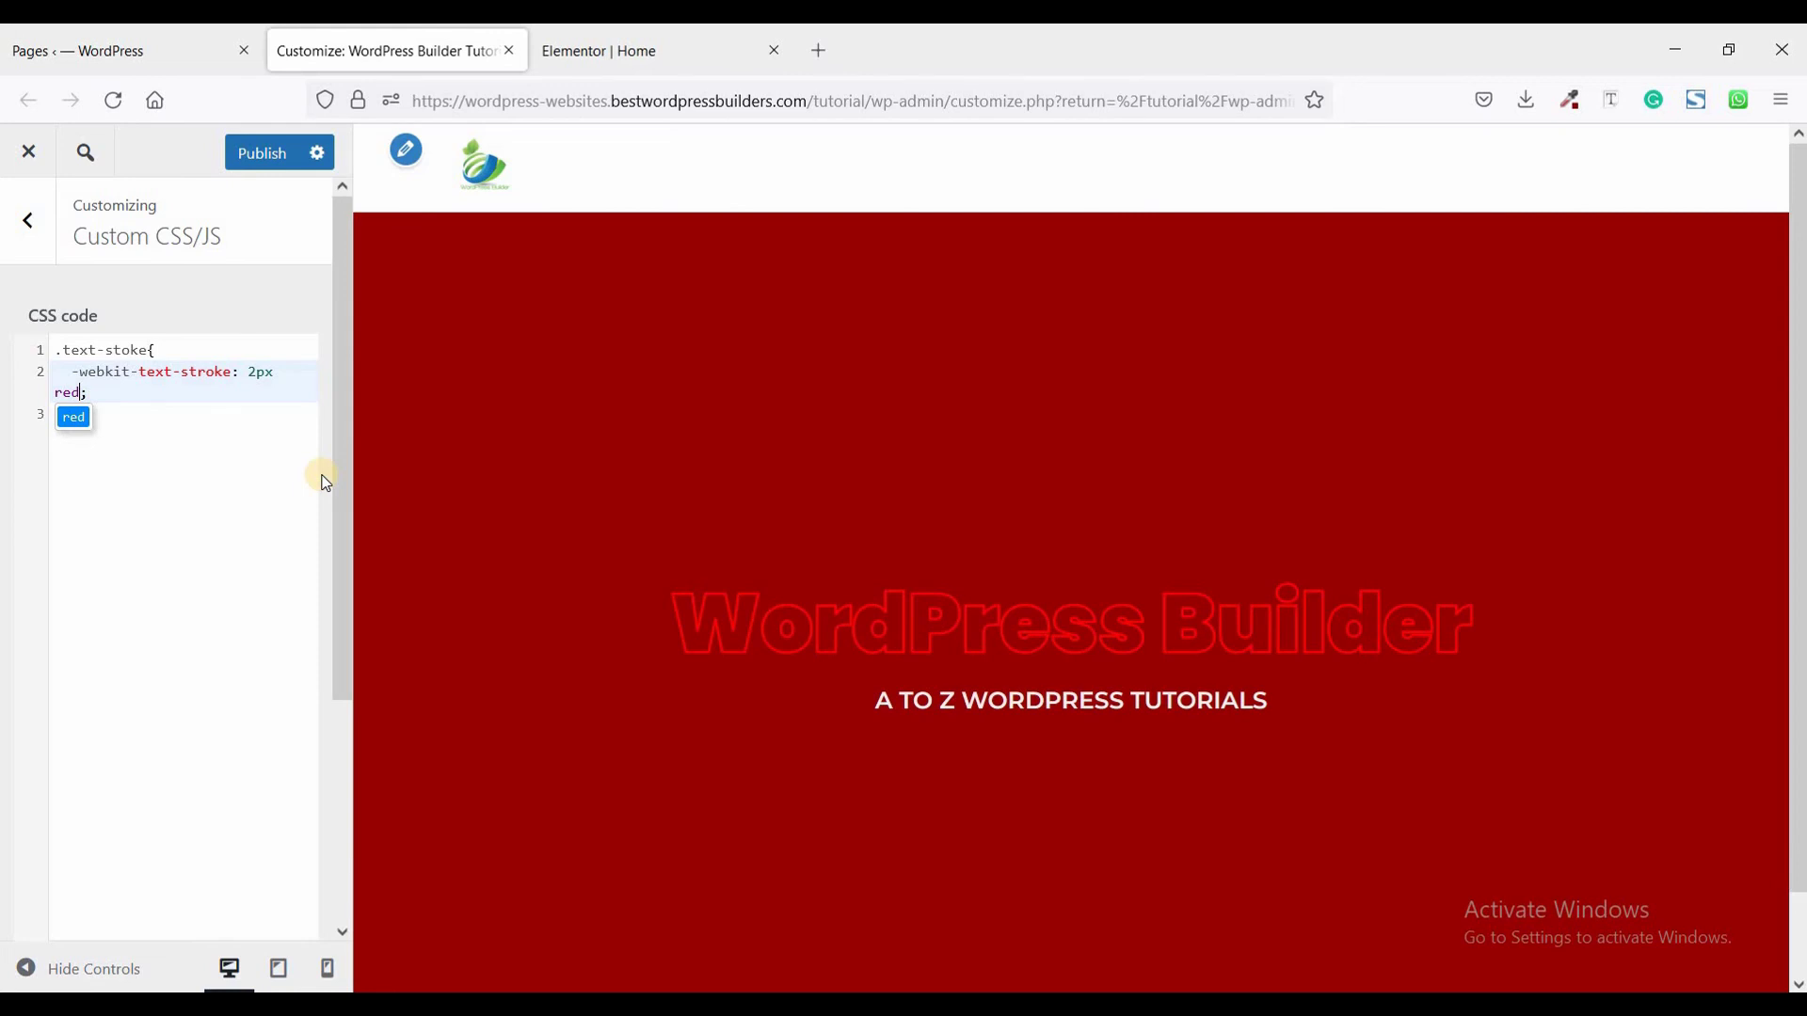
pyautogui.press('BackSpace')
pyautogui.press('BackSpace')
pyautogui.press('Escape')
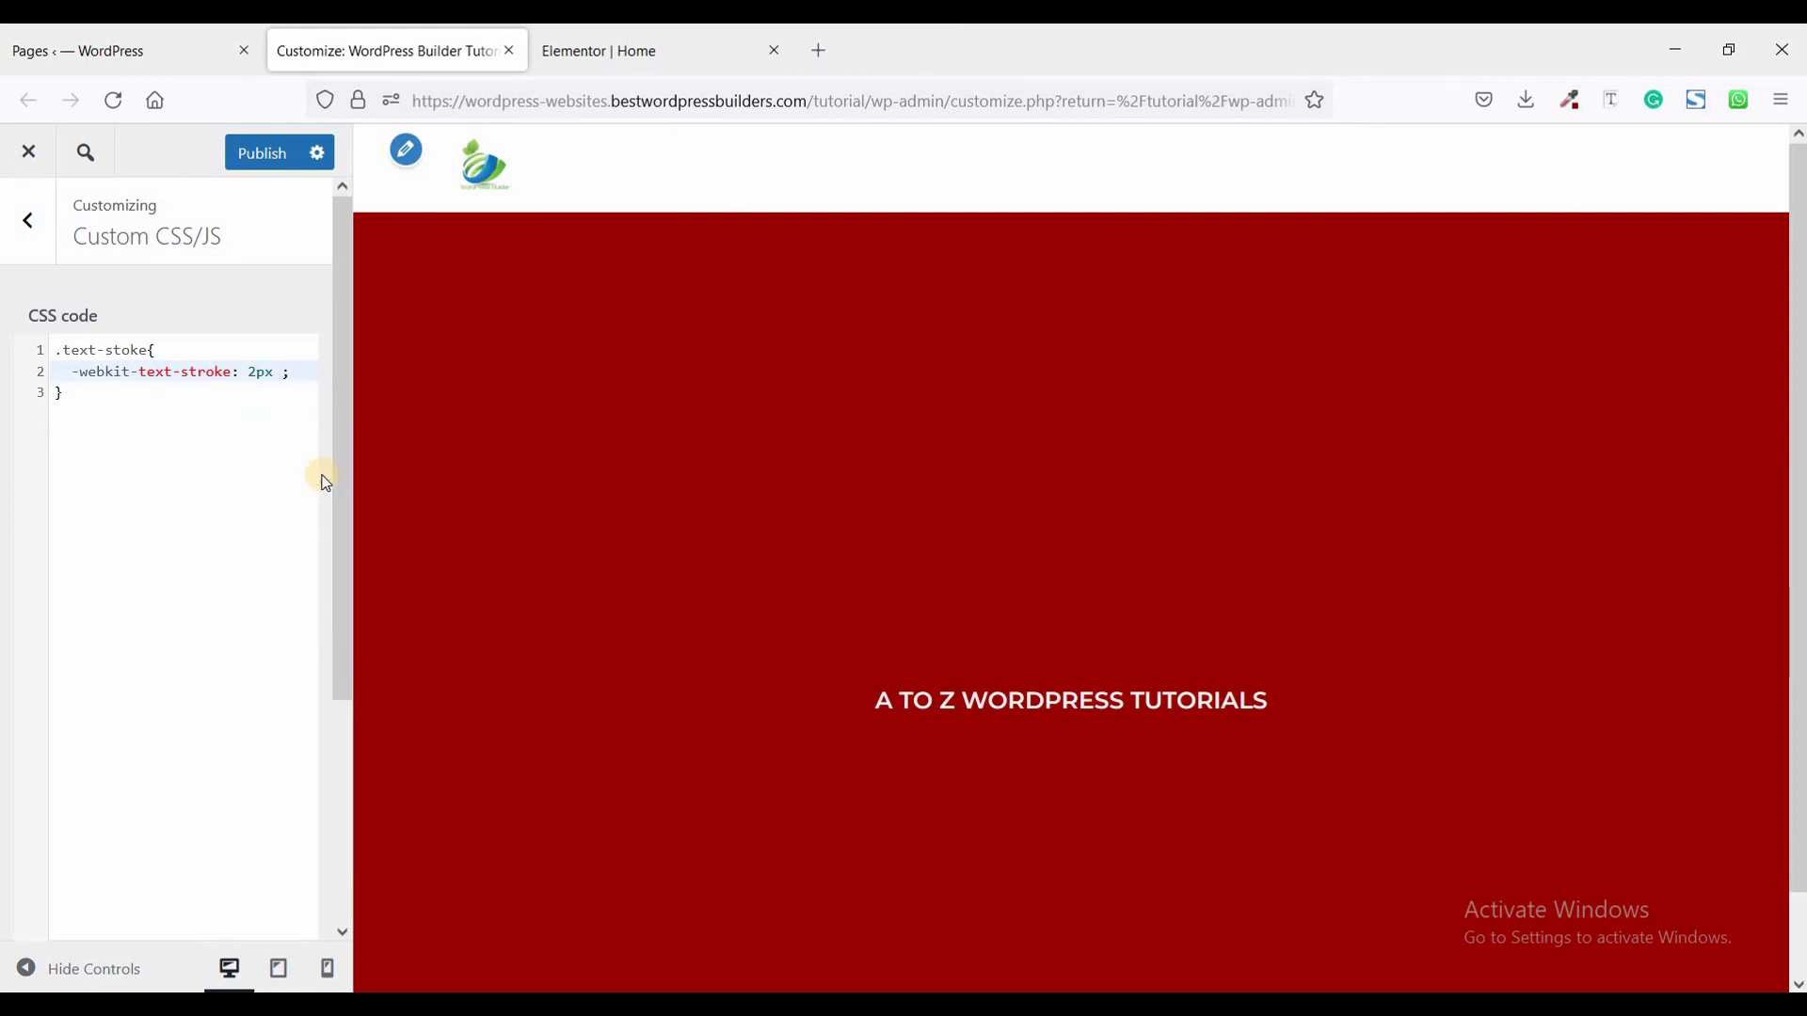
pyautogui.write('yellow')
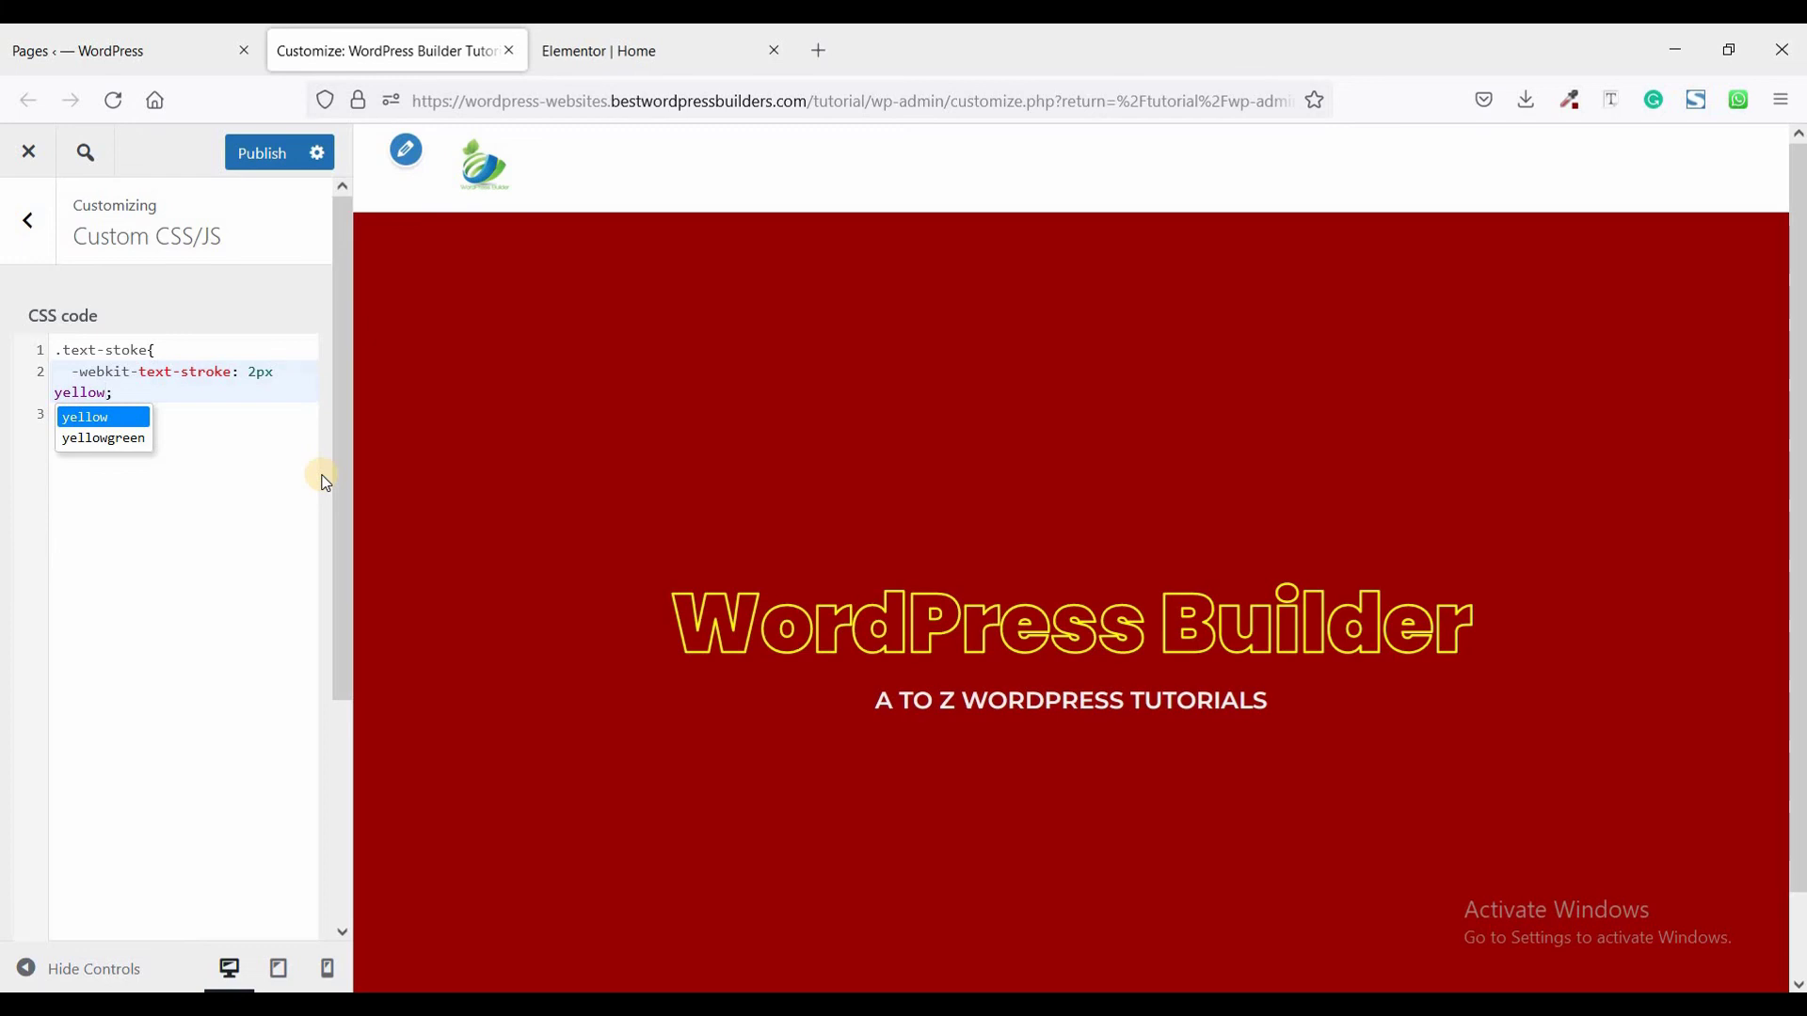
pyautogui.press('BackSpace')
pyautogui.press('BackSpace')
pyautogui.press('BackSpace')
pyautogui.press('BackSpace')
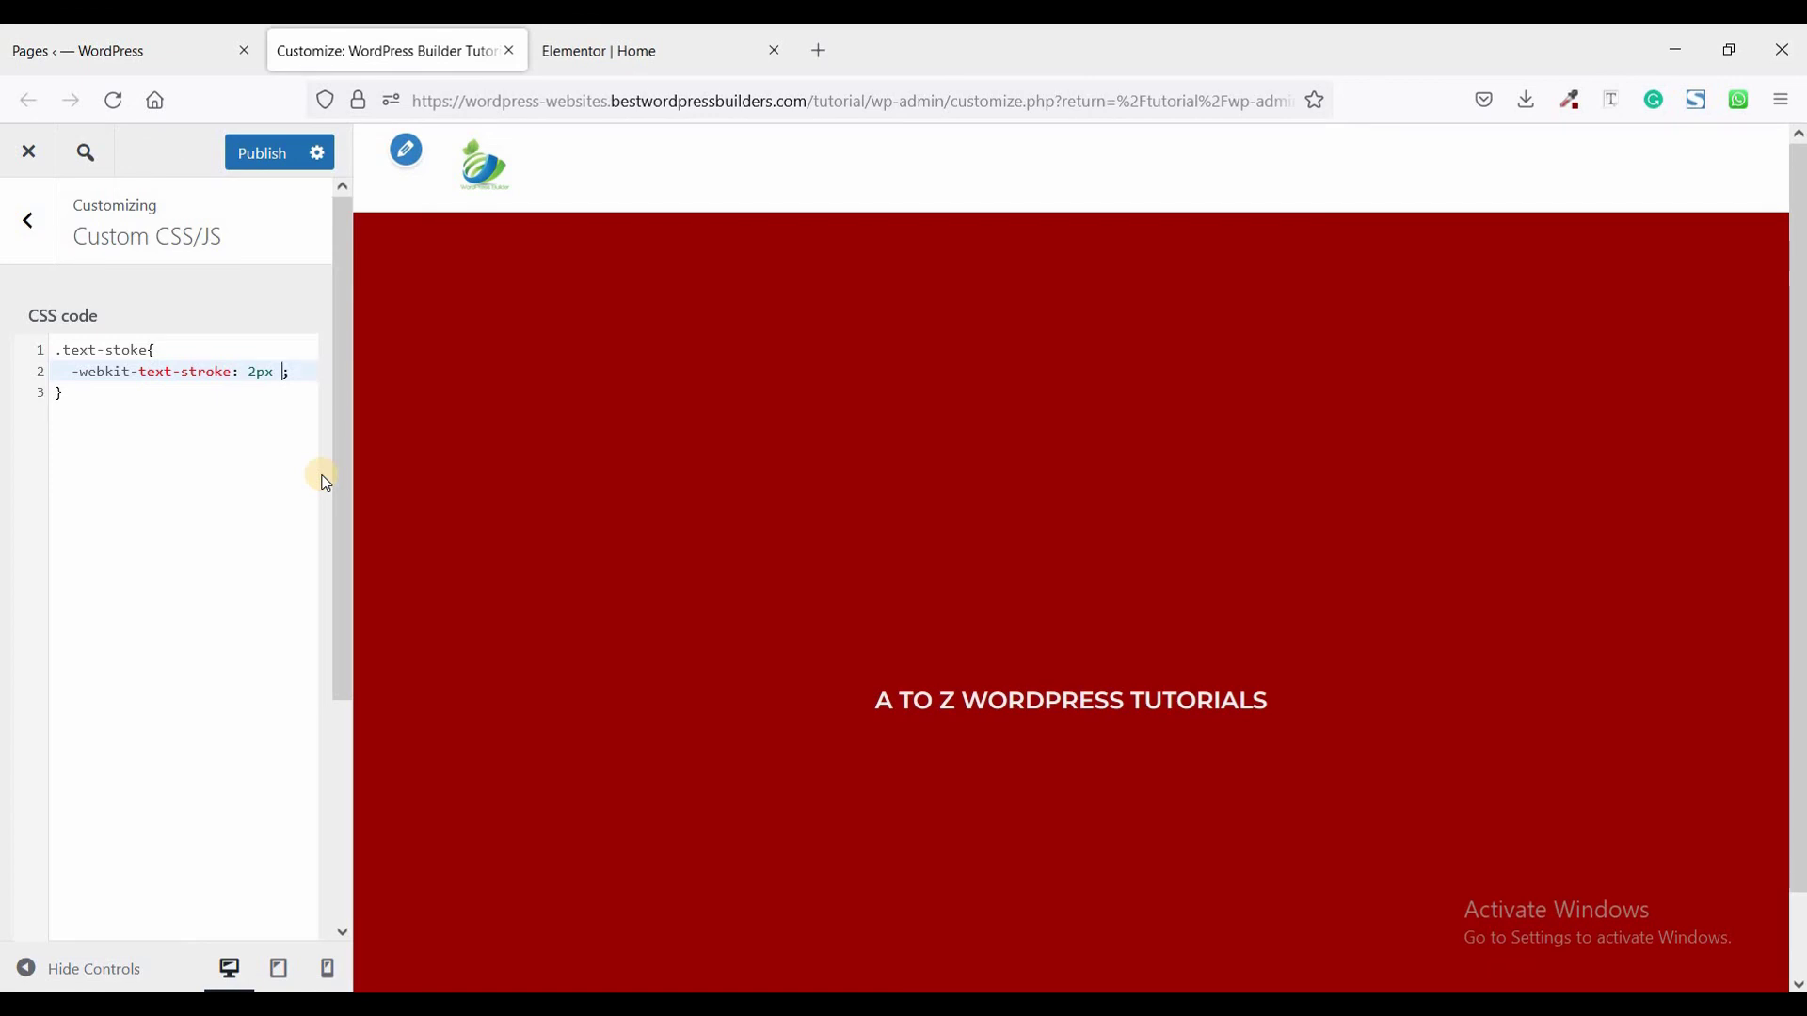
# - Set the outline colour to #fff and publish the custom CSS
pyautogui.write('#fff')
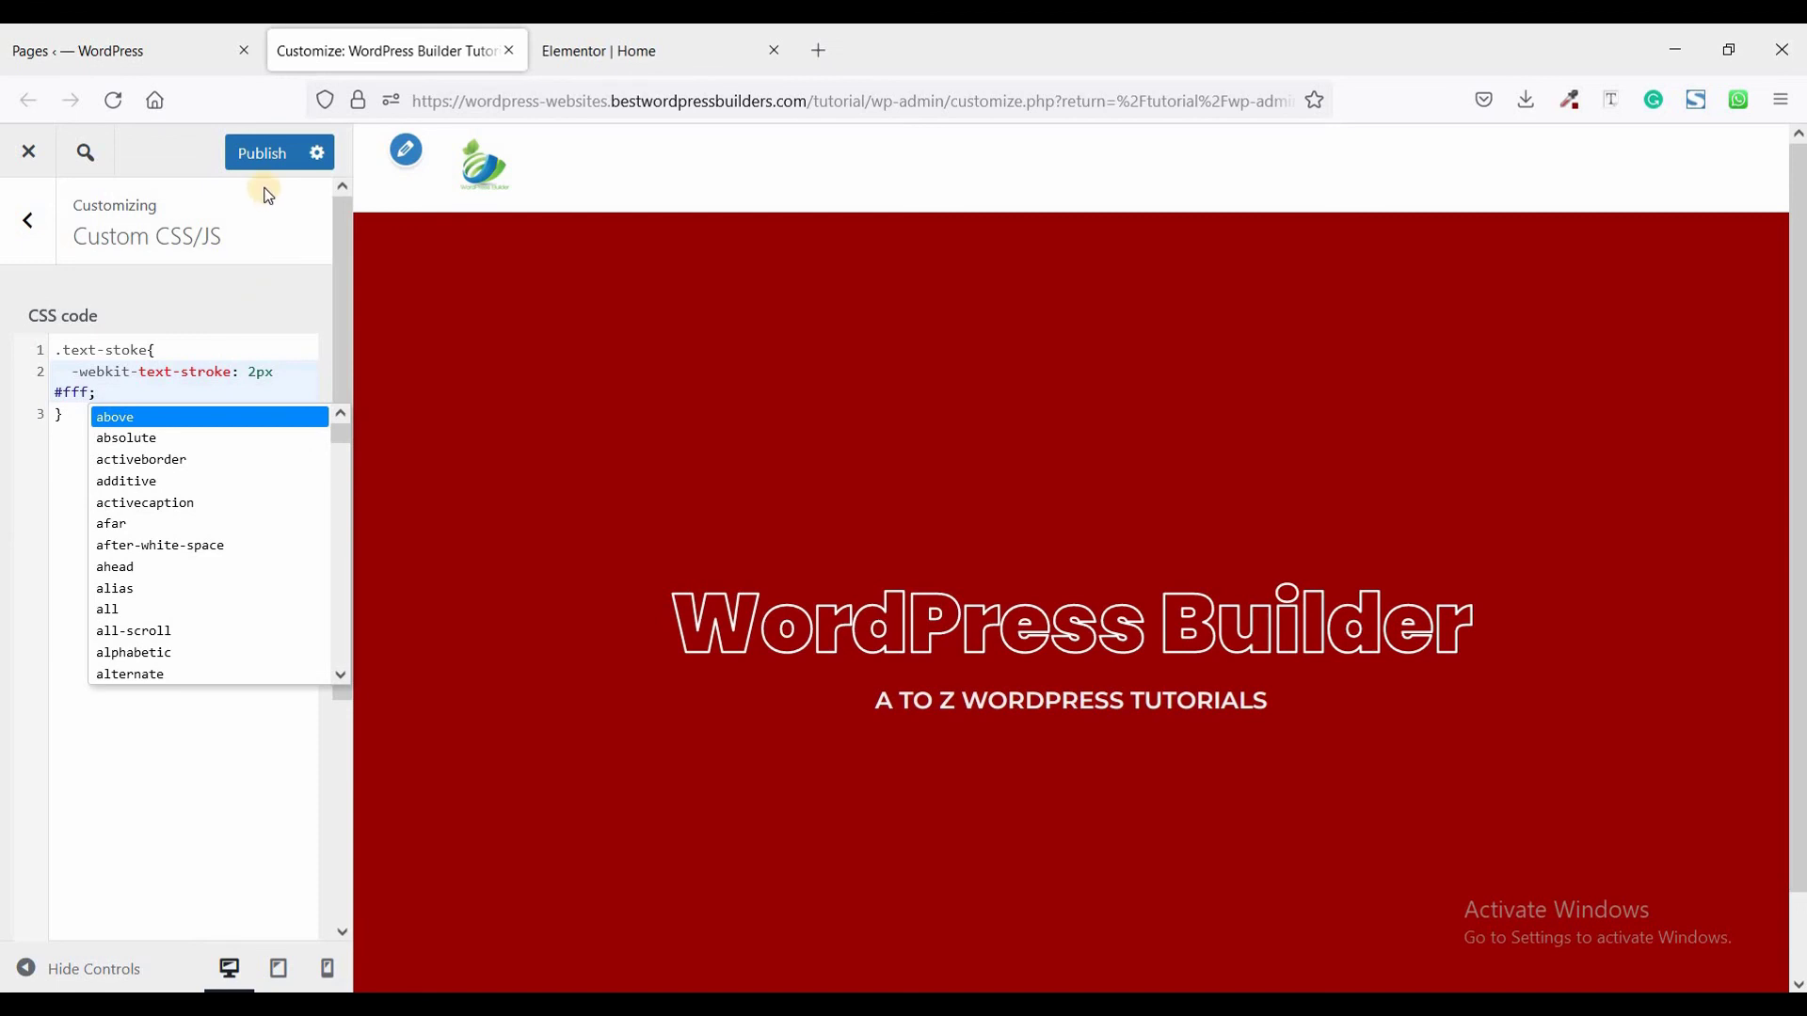
pyautogui.click(258, 155)
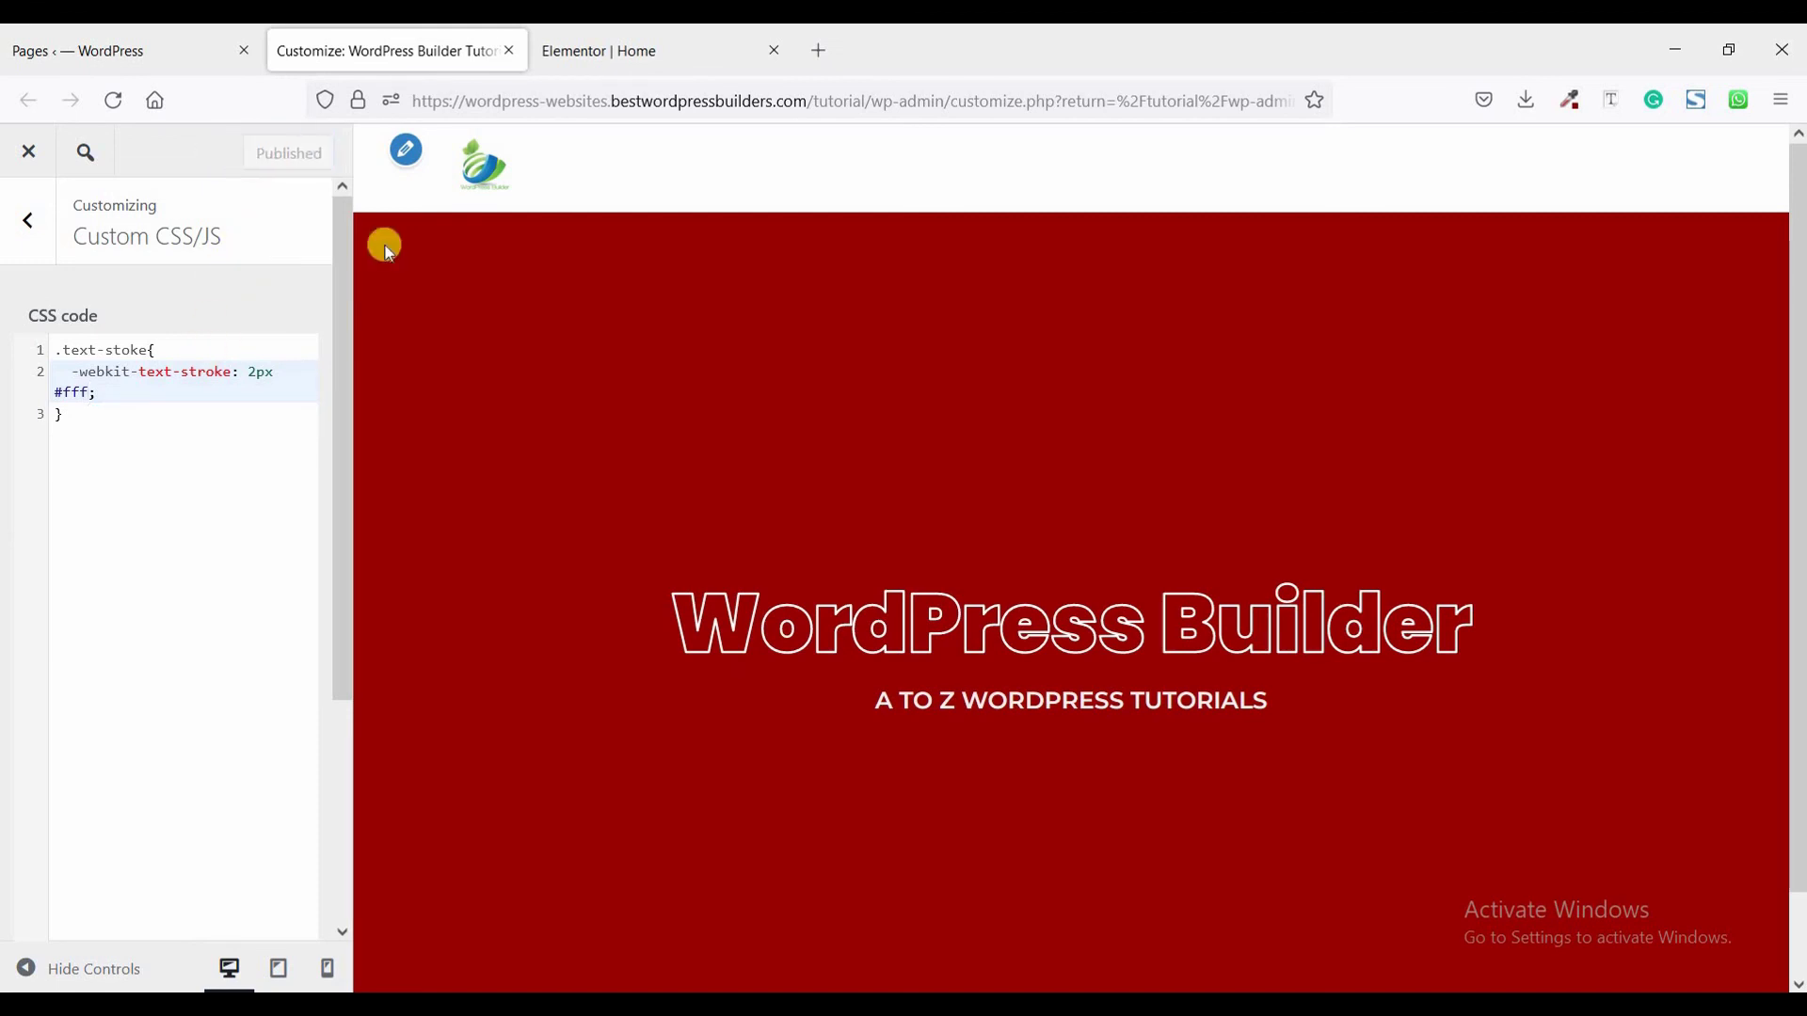
pyautogui.click(576, 42)
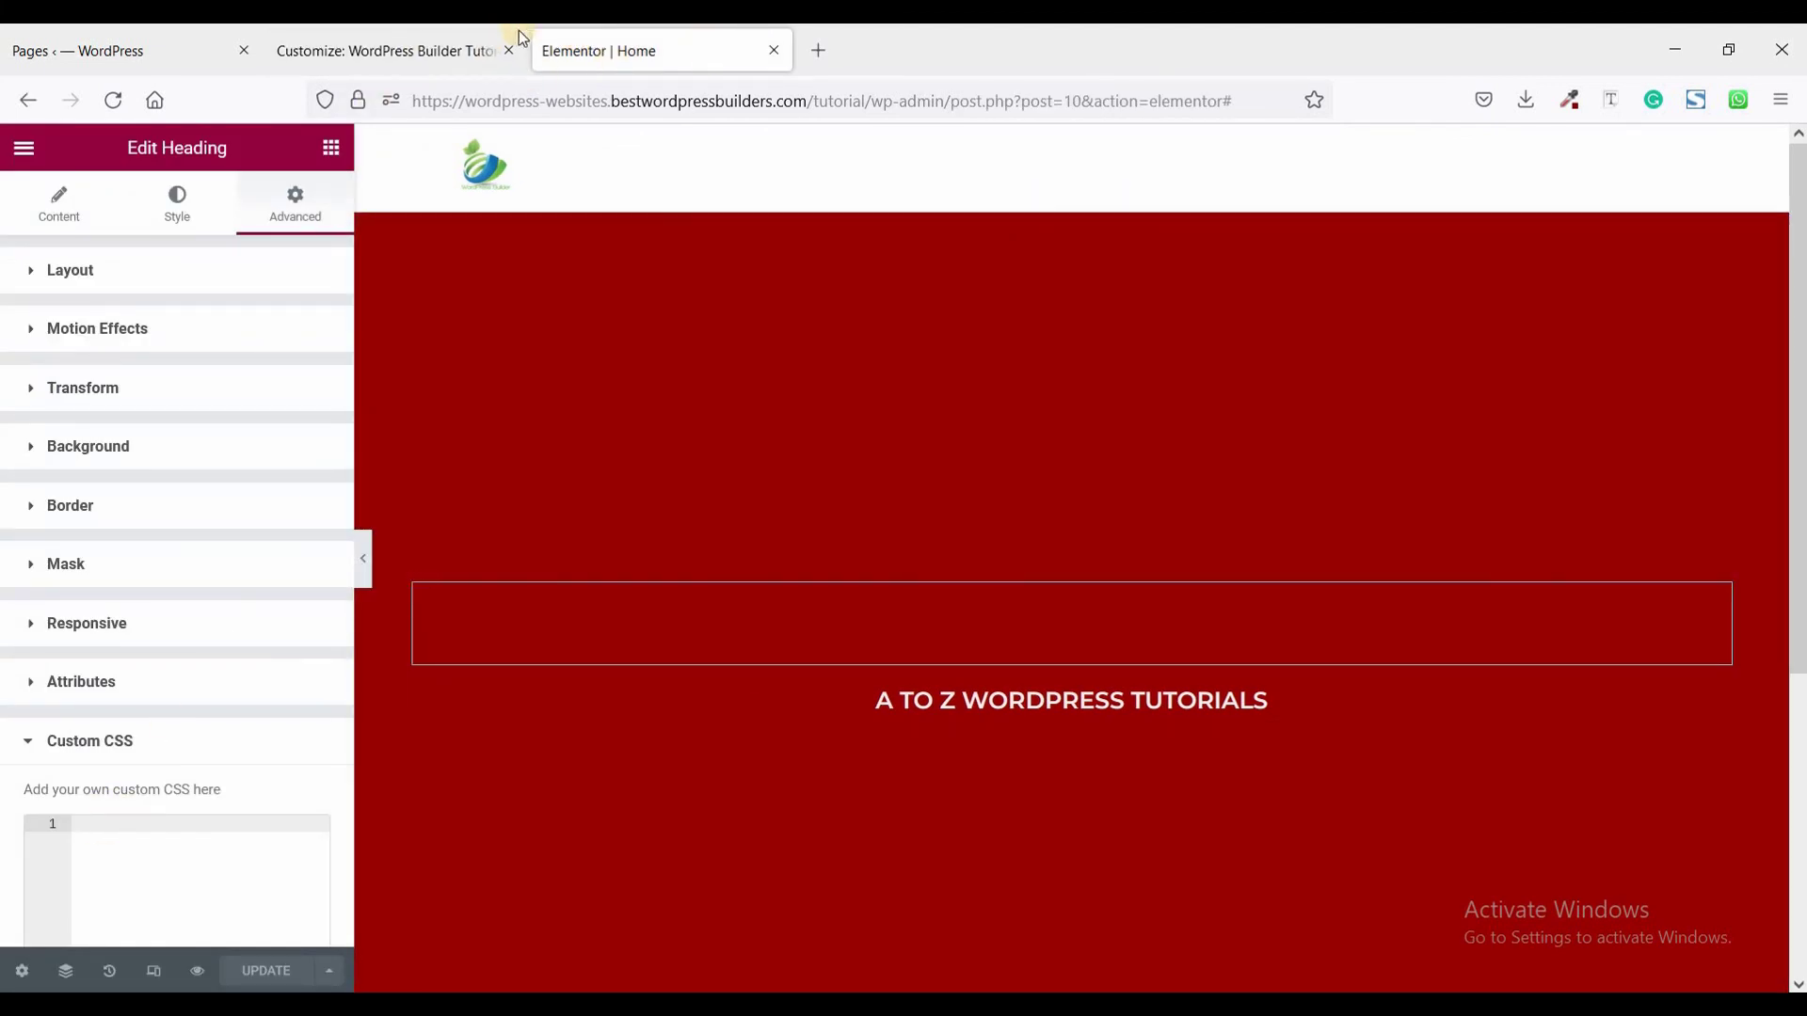
# - Close the Elementor | Home tab and open the live site via Visit Site in a new tab
pyautogui.click(773, 50)
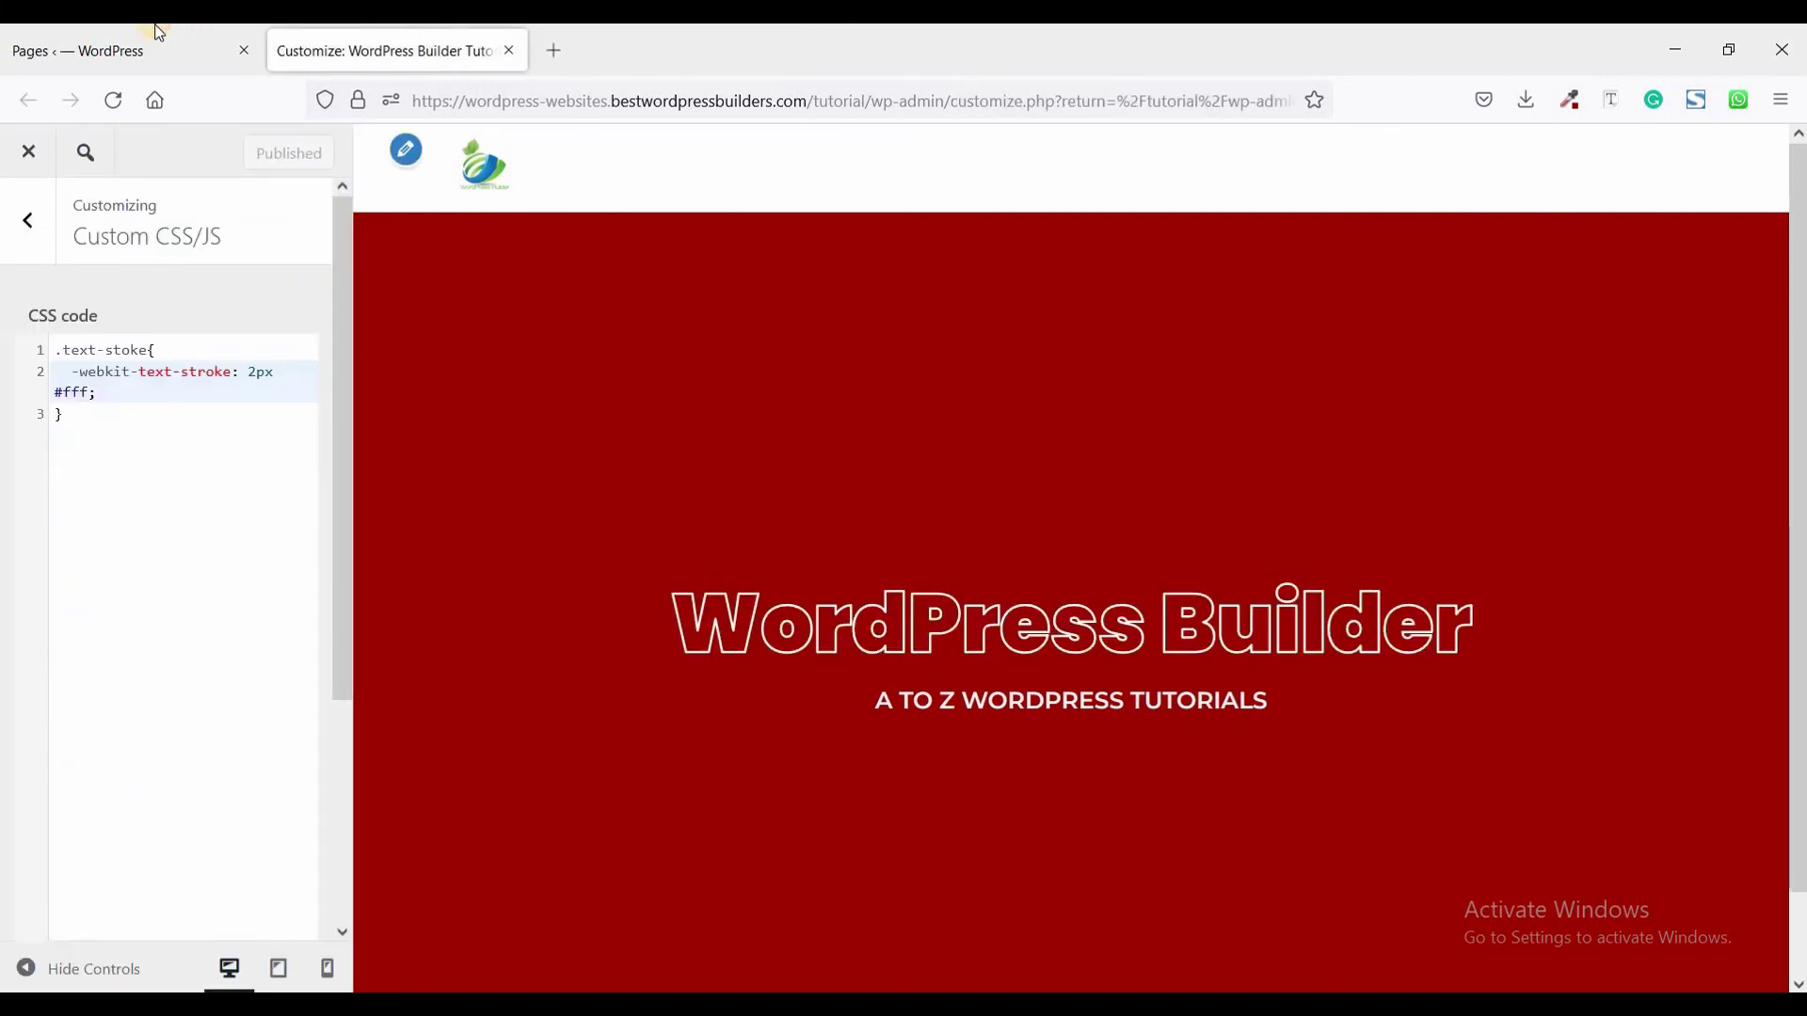
pyautogui.click(151, 50)
pyautogui.rightClick(81, 187)
pyautogui.click(161, 206)
pyautogui.hotkey('ctrl', 'Tab')
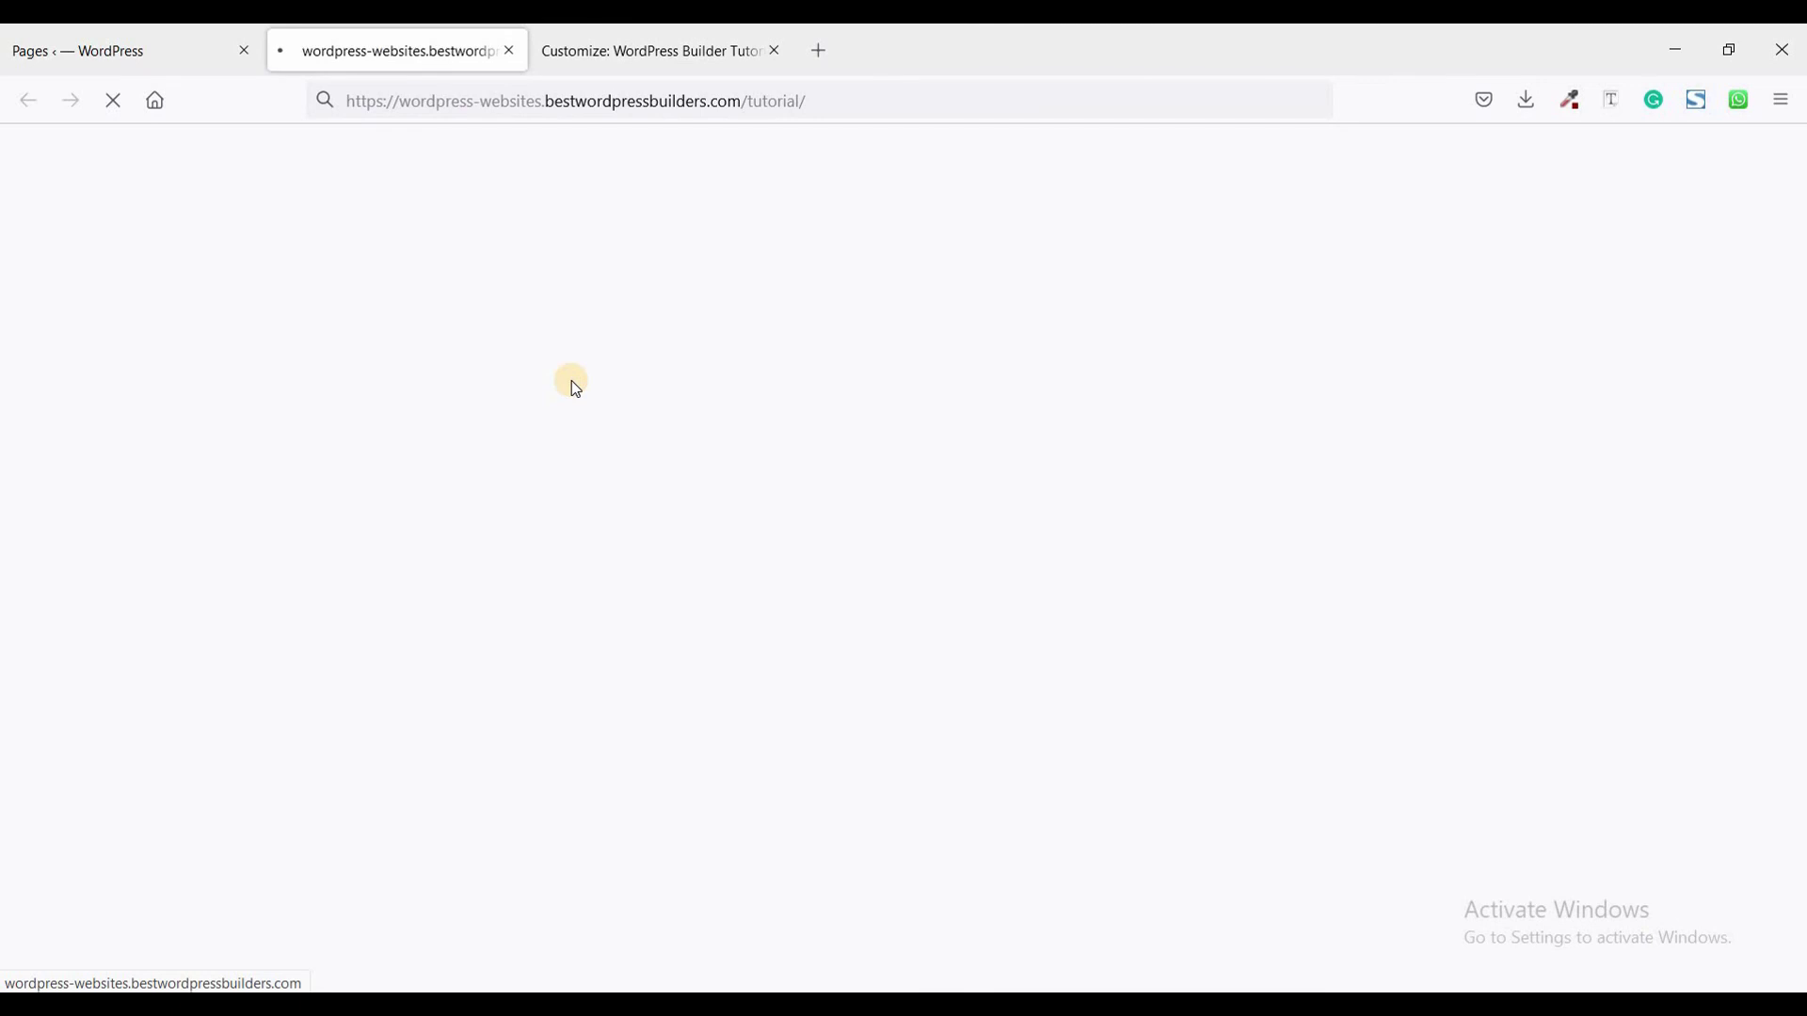